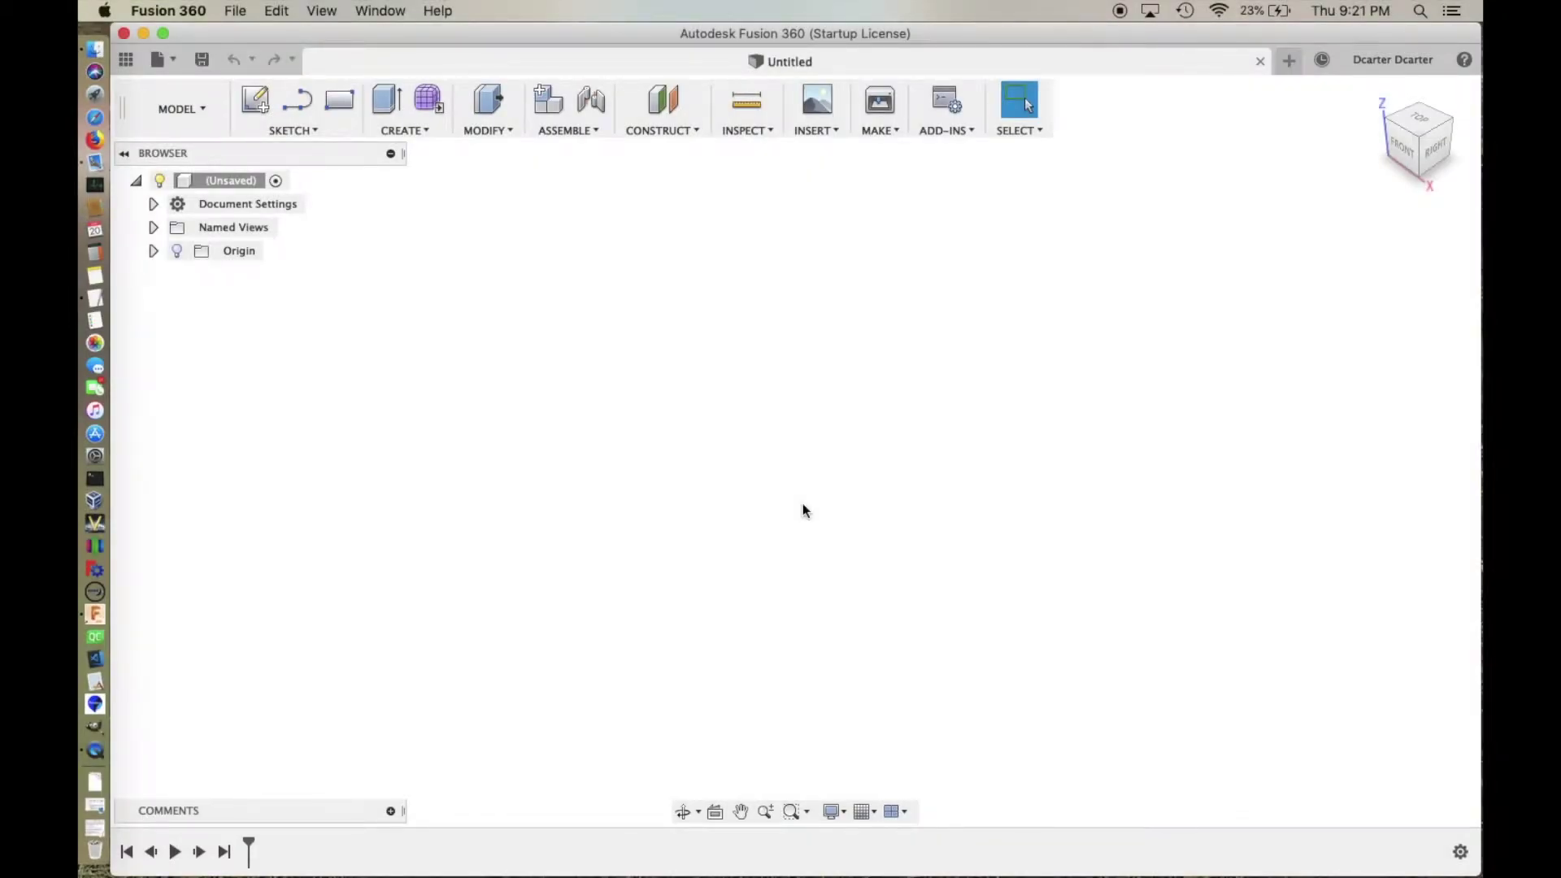
Step: Start a sketch on the XY origin plane and launch the Nose Cone Generator
click(266, 100)
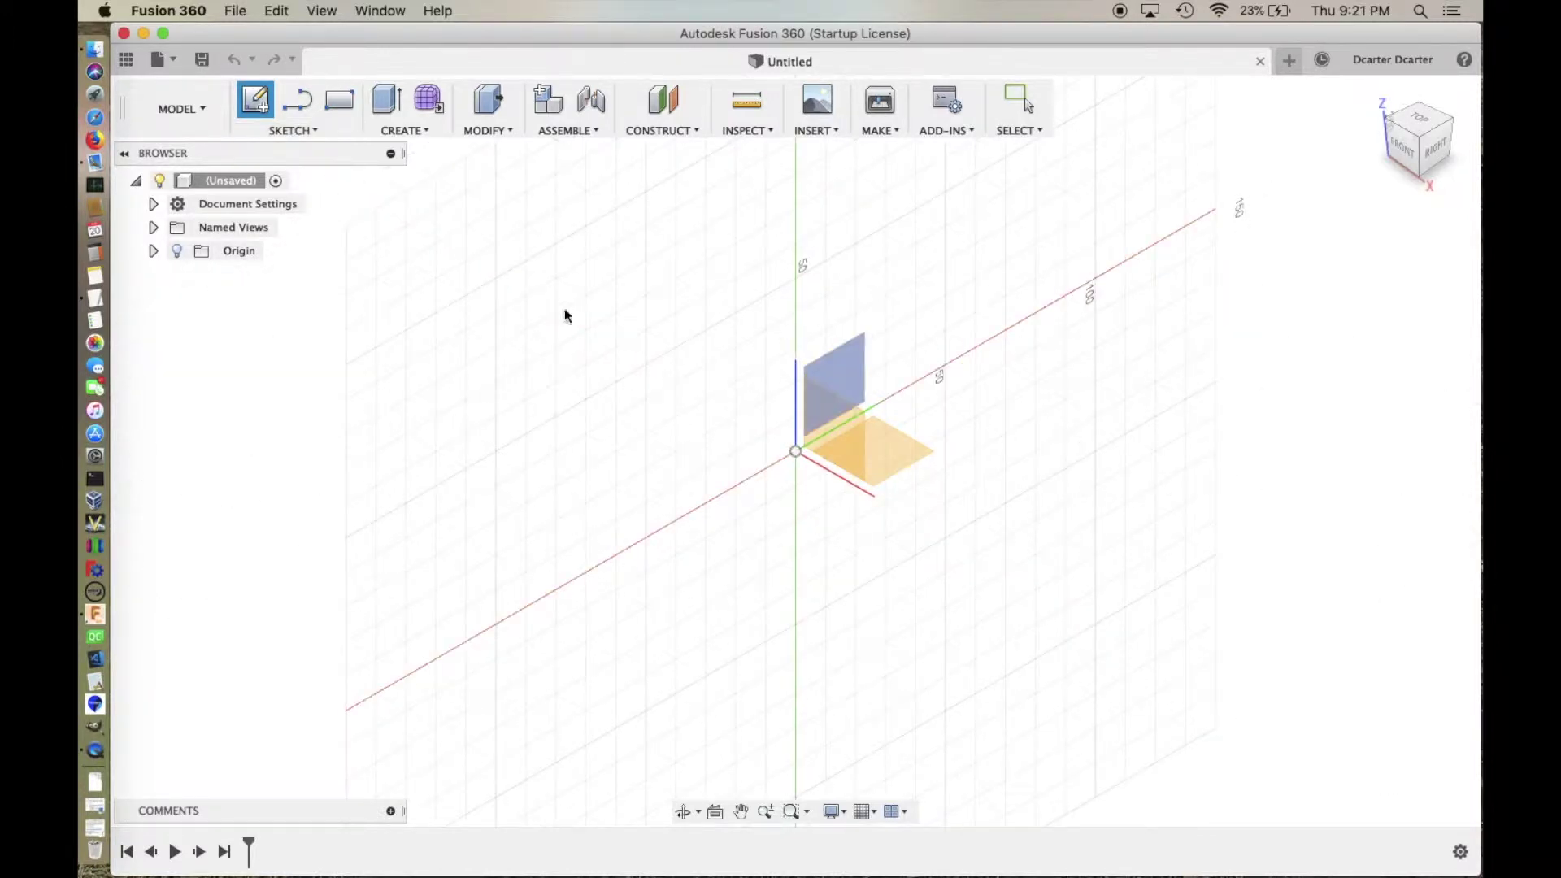
click(883, 440)
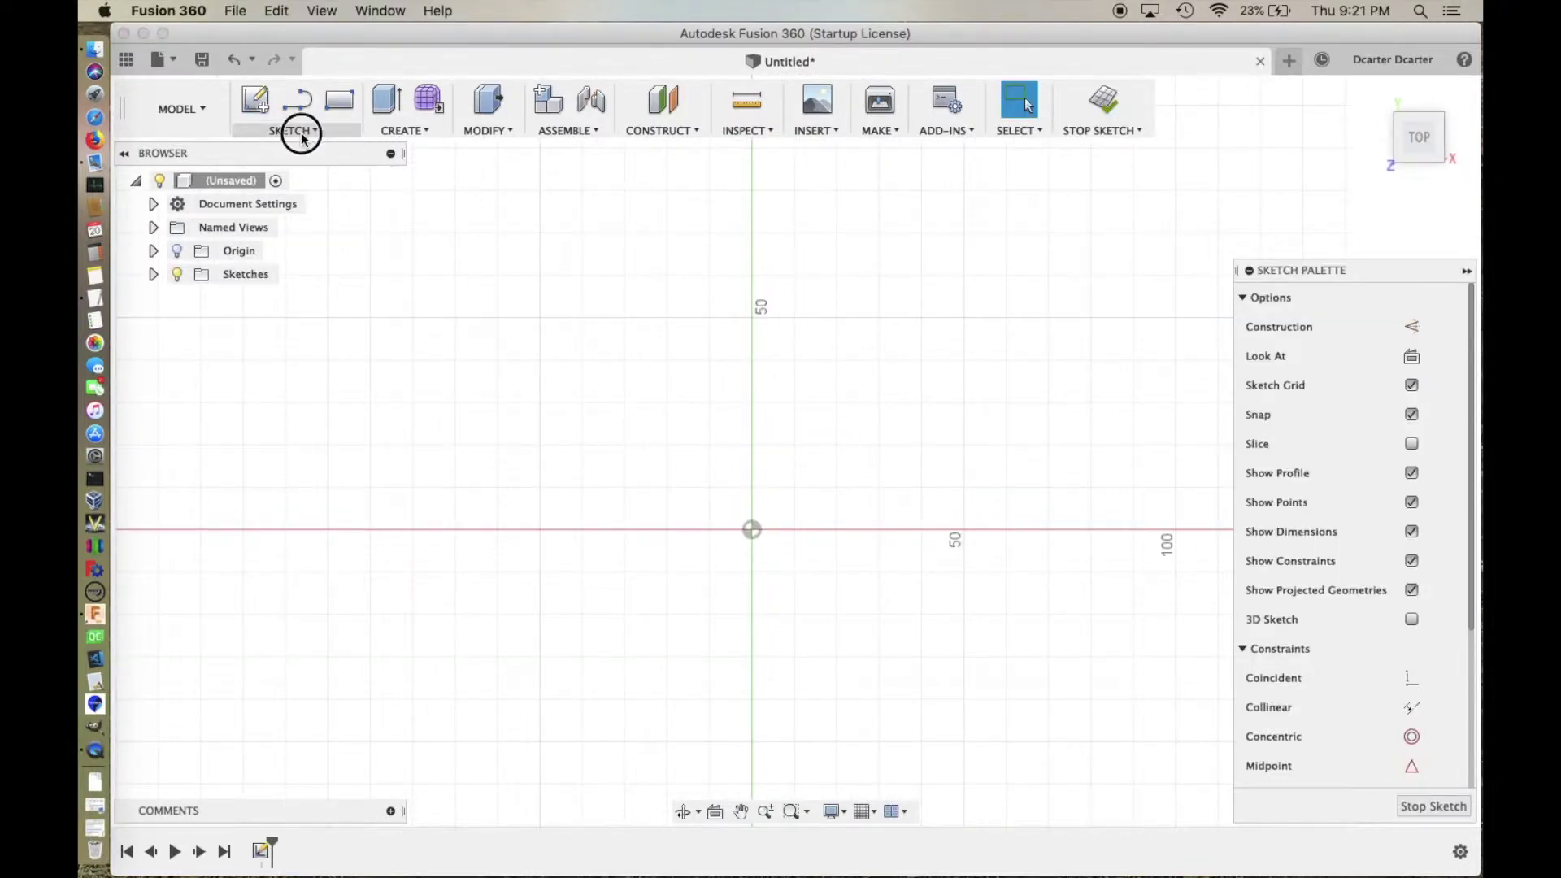
click(297, 130)
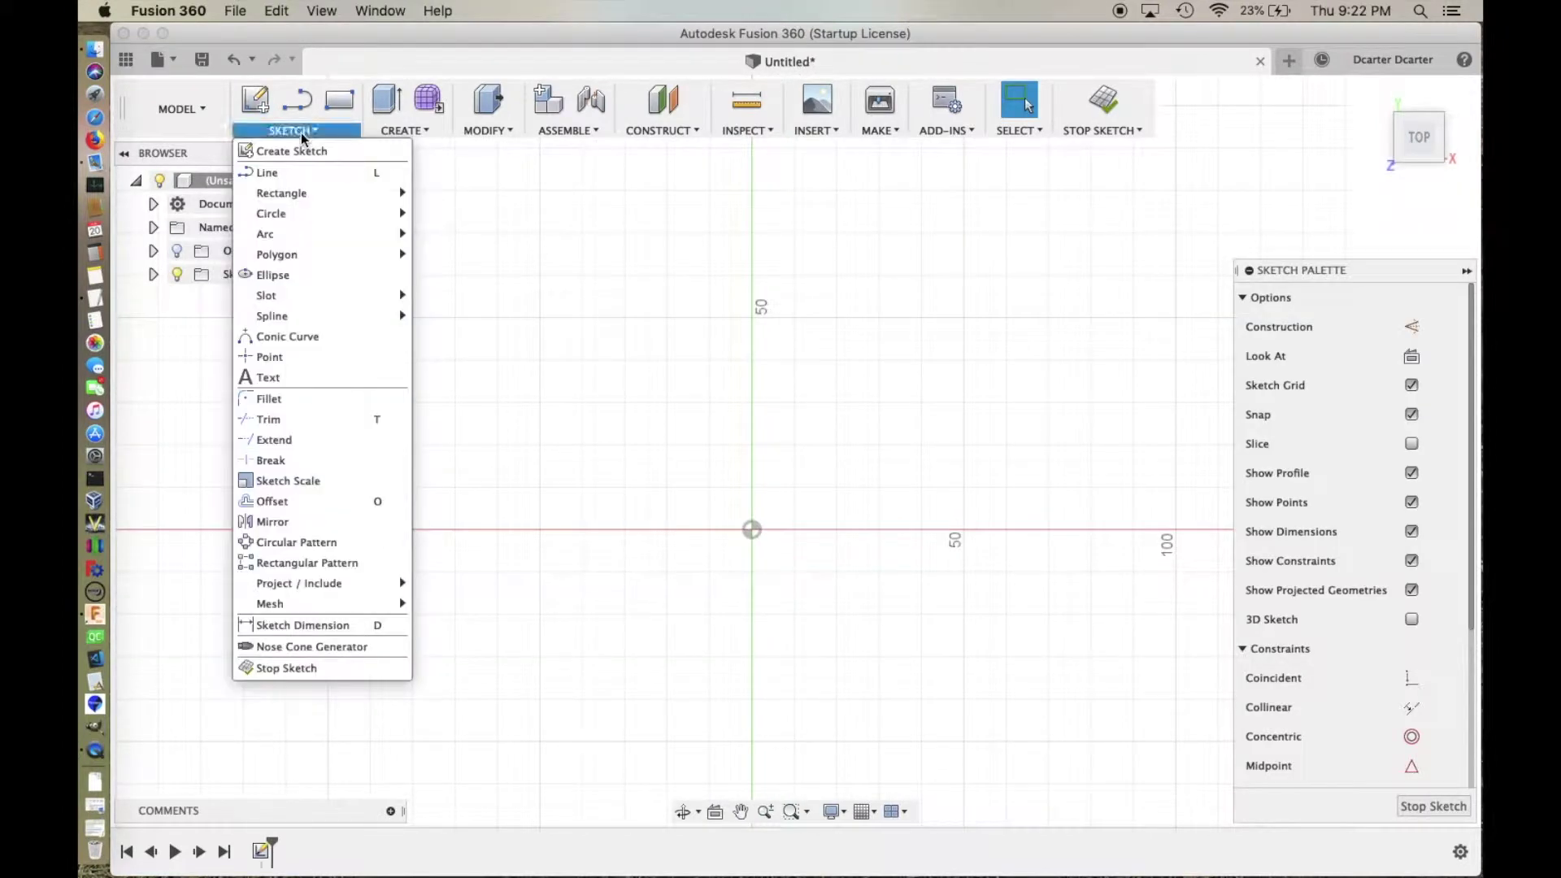
click(345, 647)
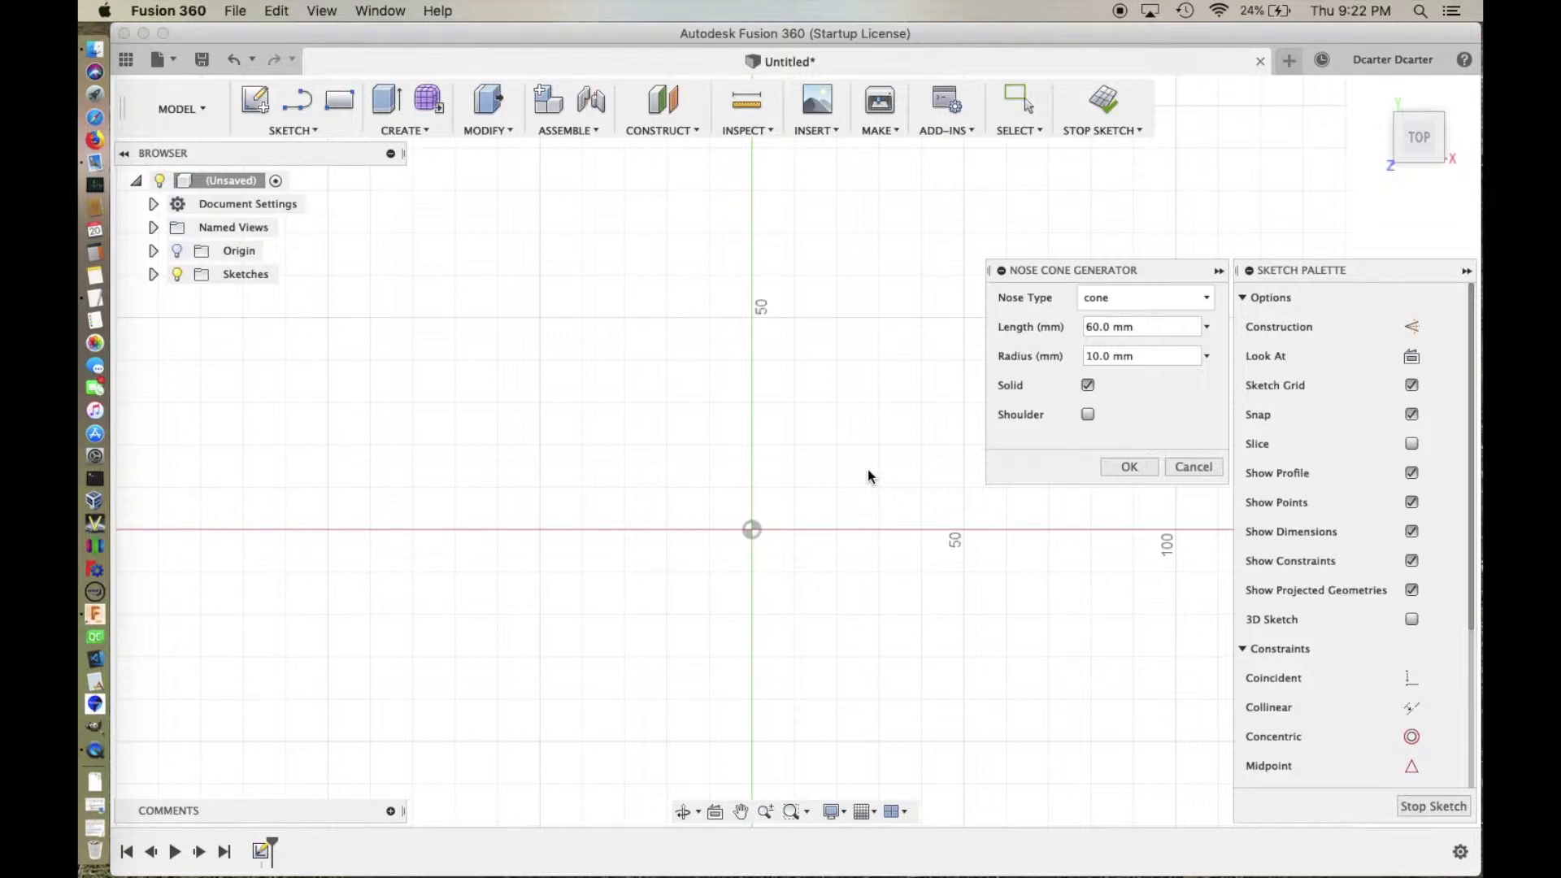
click(1192, 305)
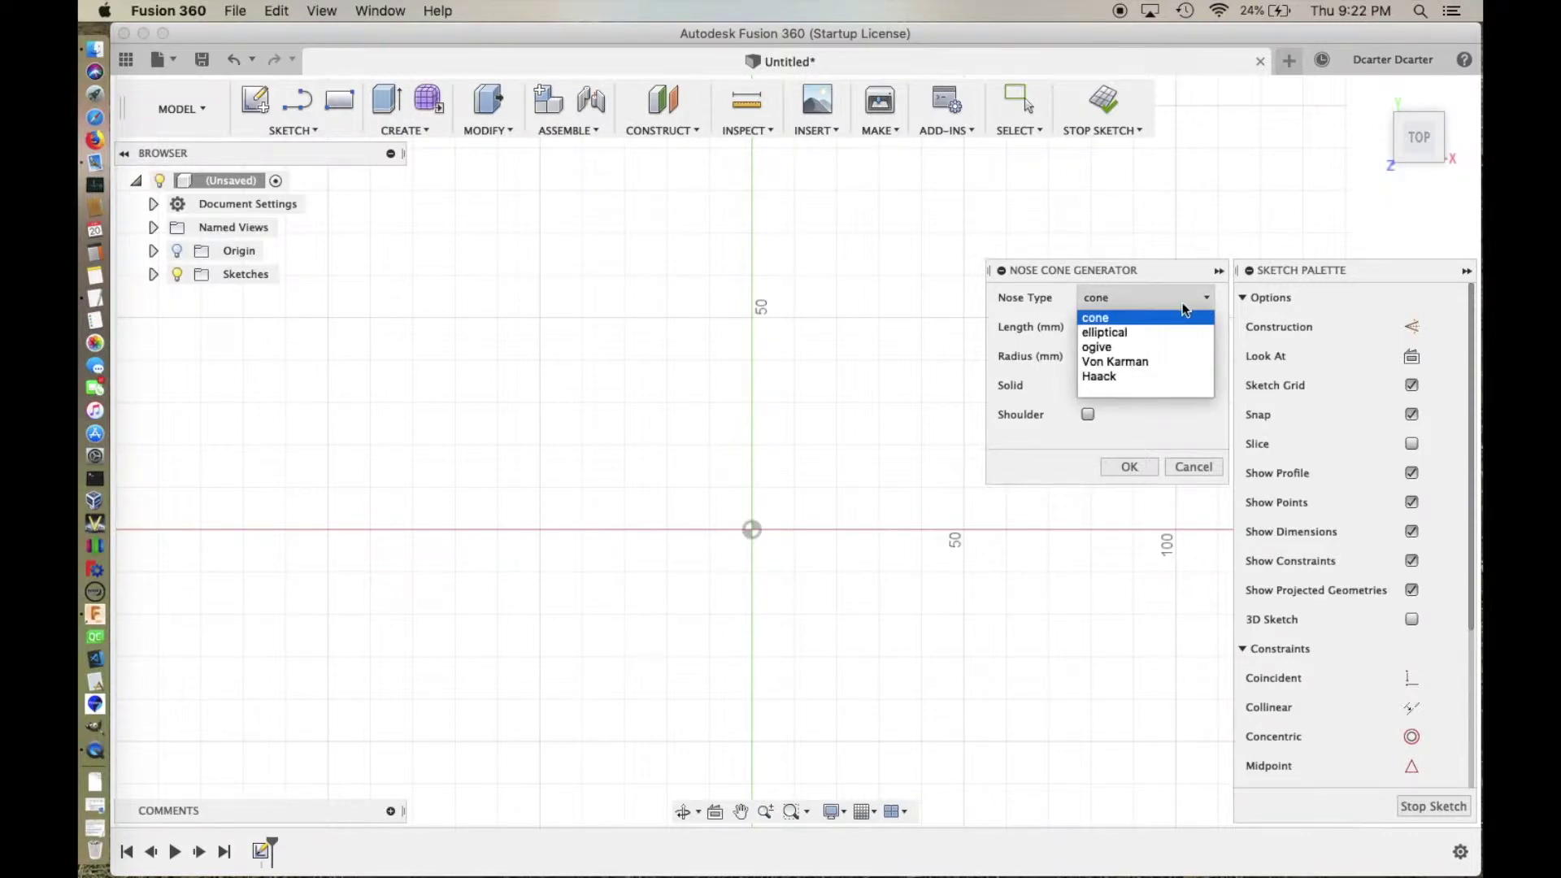
Step: Choose the elliptical nose type, set length to 115 mm, and select the radius for replacement
click(1159, 330)
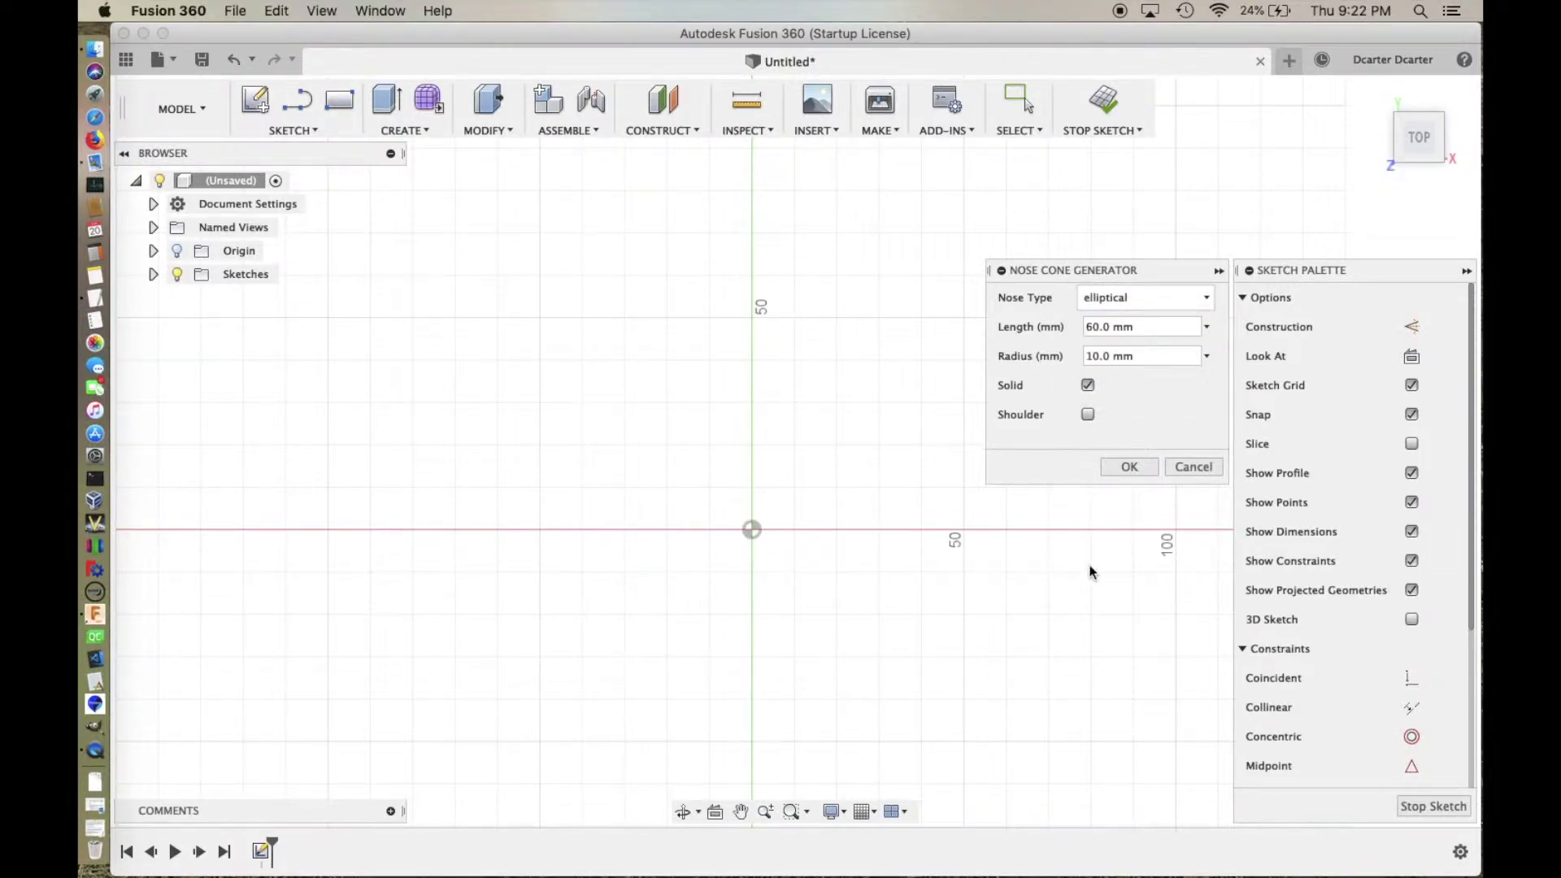
double_click(1087, 326)
text(115)
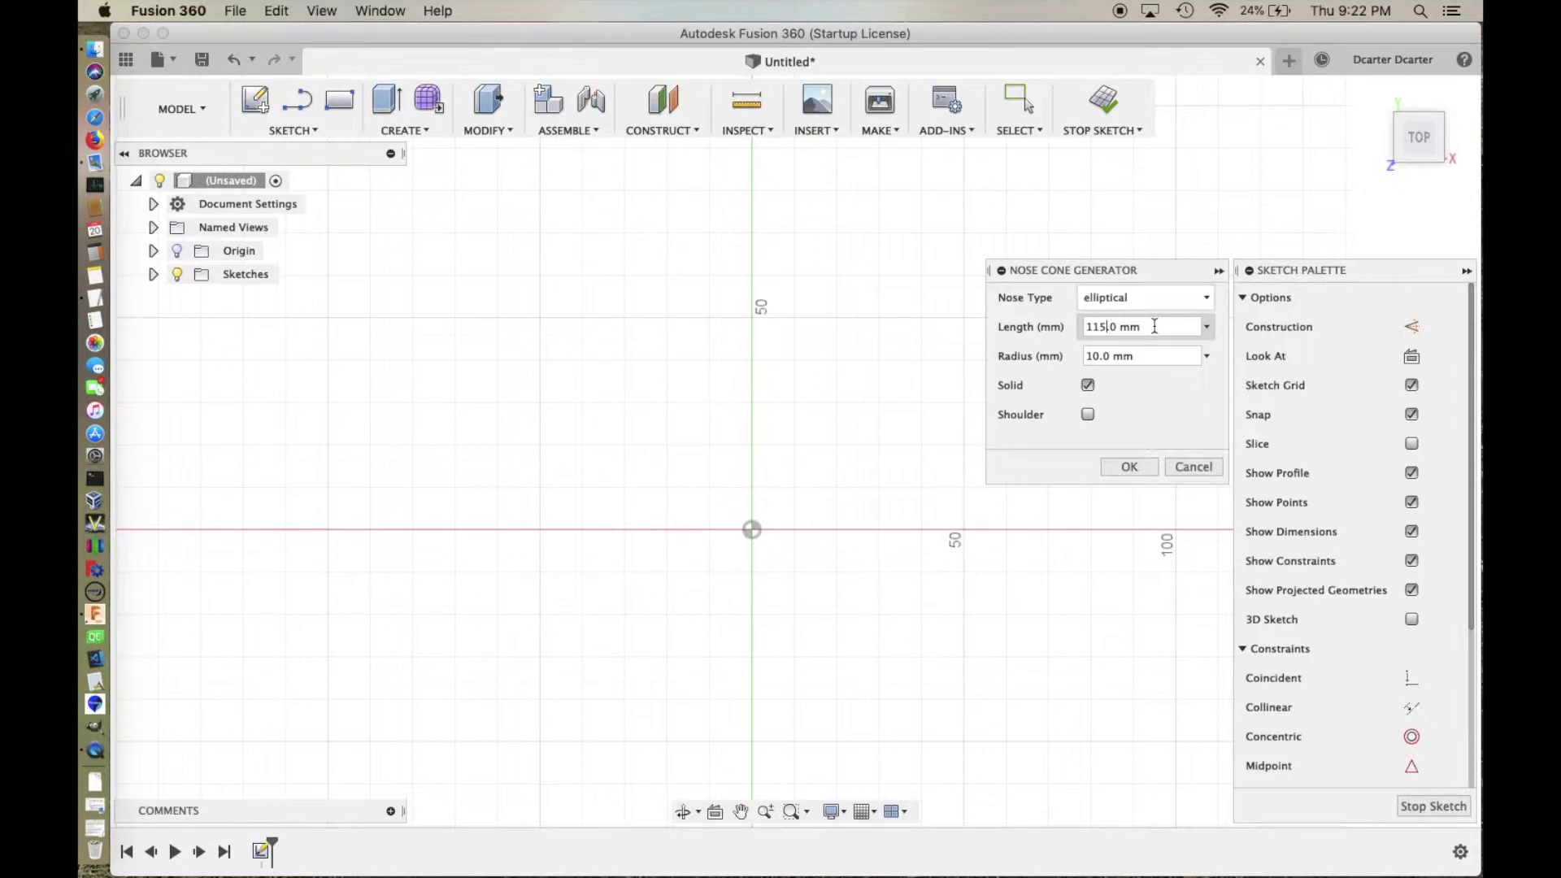
click(1107, 359)
drag(1107, 356, 1087, 358)
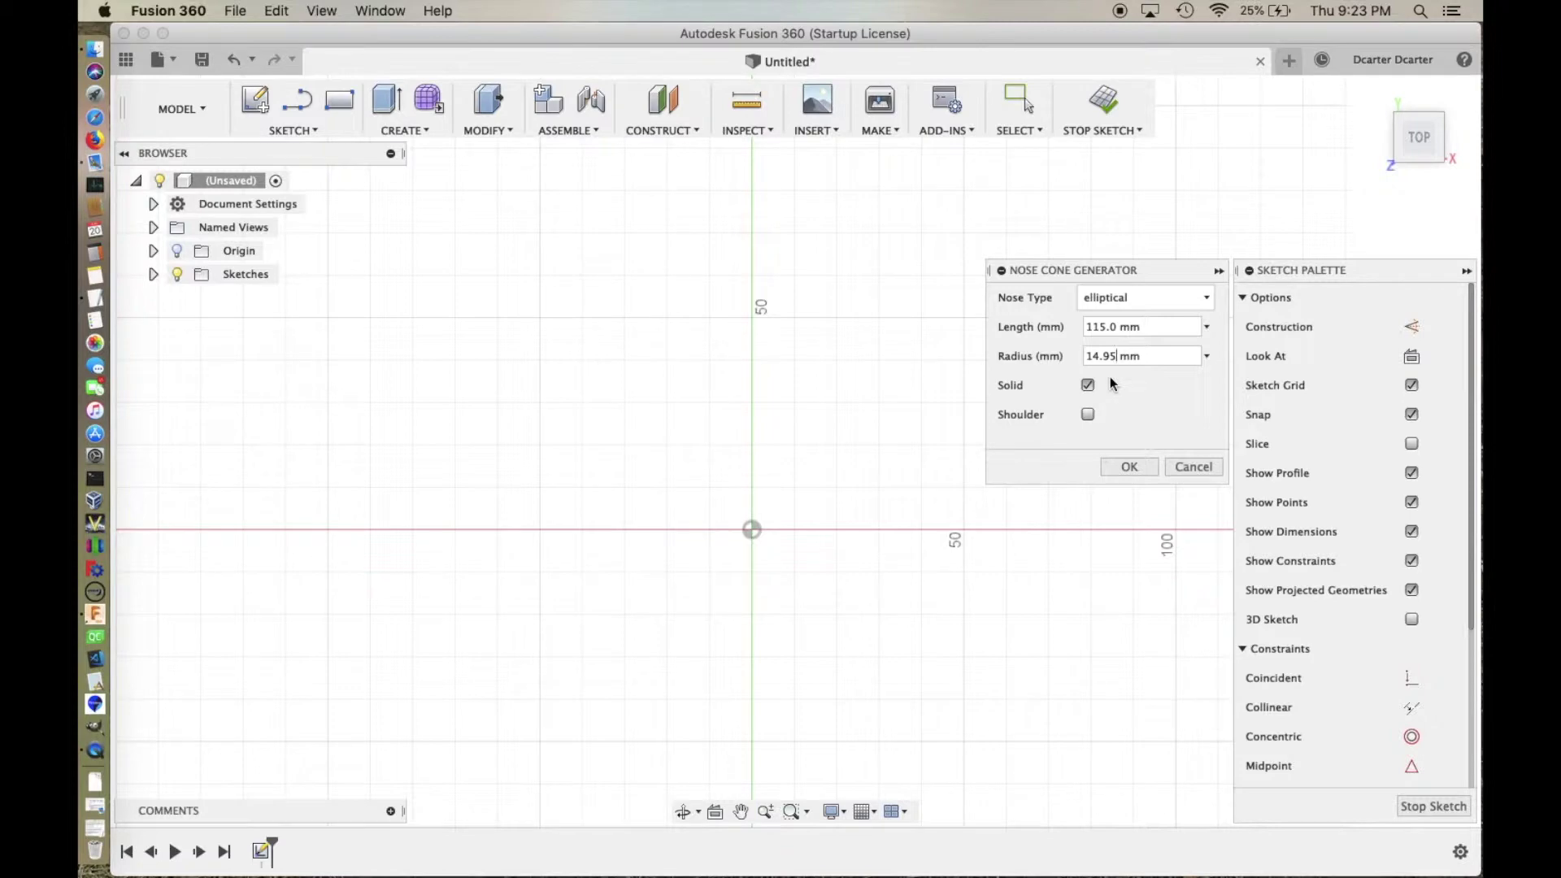
Step: Make the nose cone hollow with a 1.5 mm wall thickness
click(1088, 386)
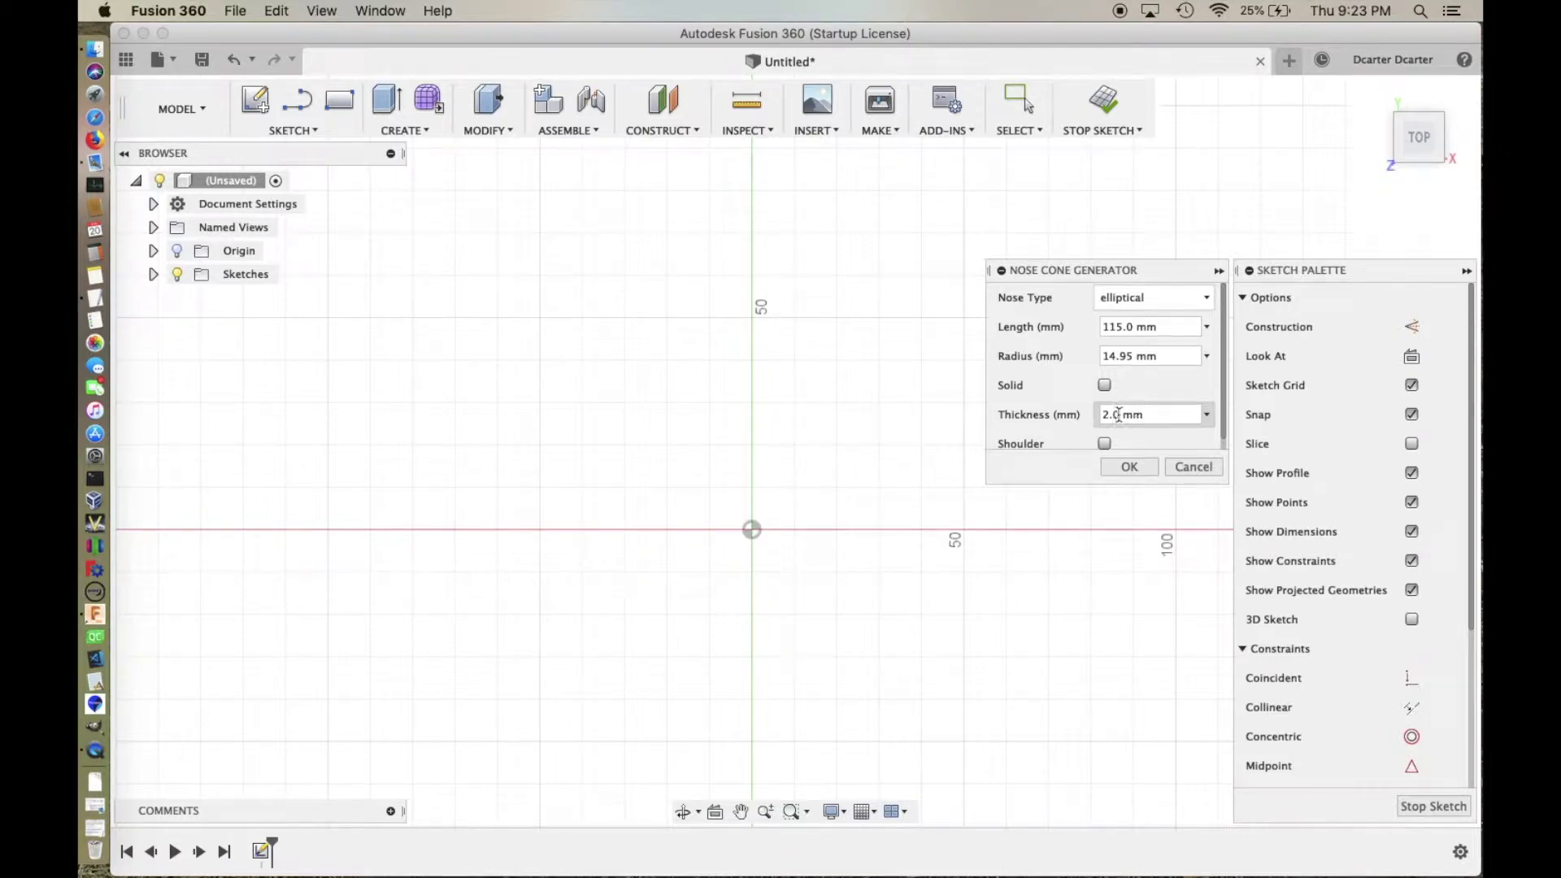
double_click(1106, 414)
text(1.5)
key(Return)
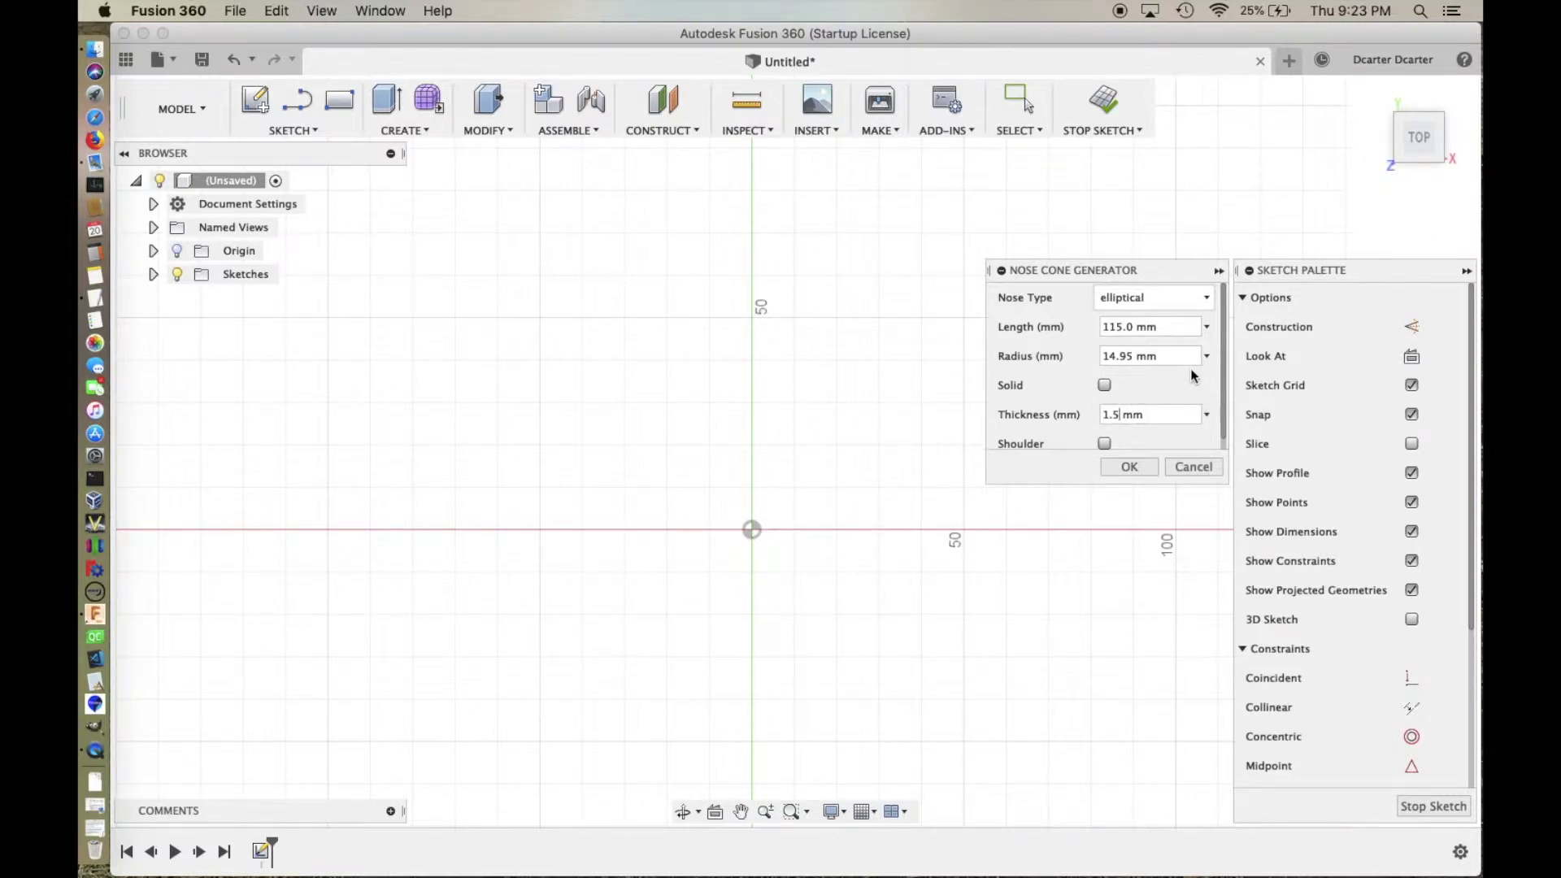
Step: Add a shoulder with a 14.5 mm radius and generate the profile
scroll(1177, 382, down, 1)
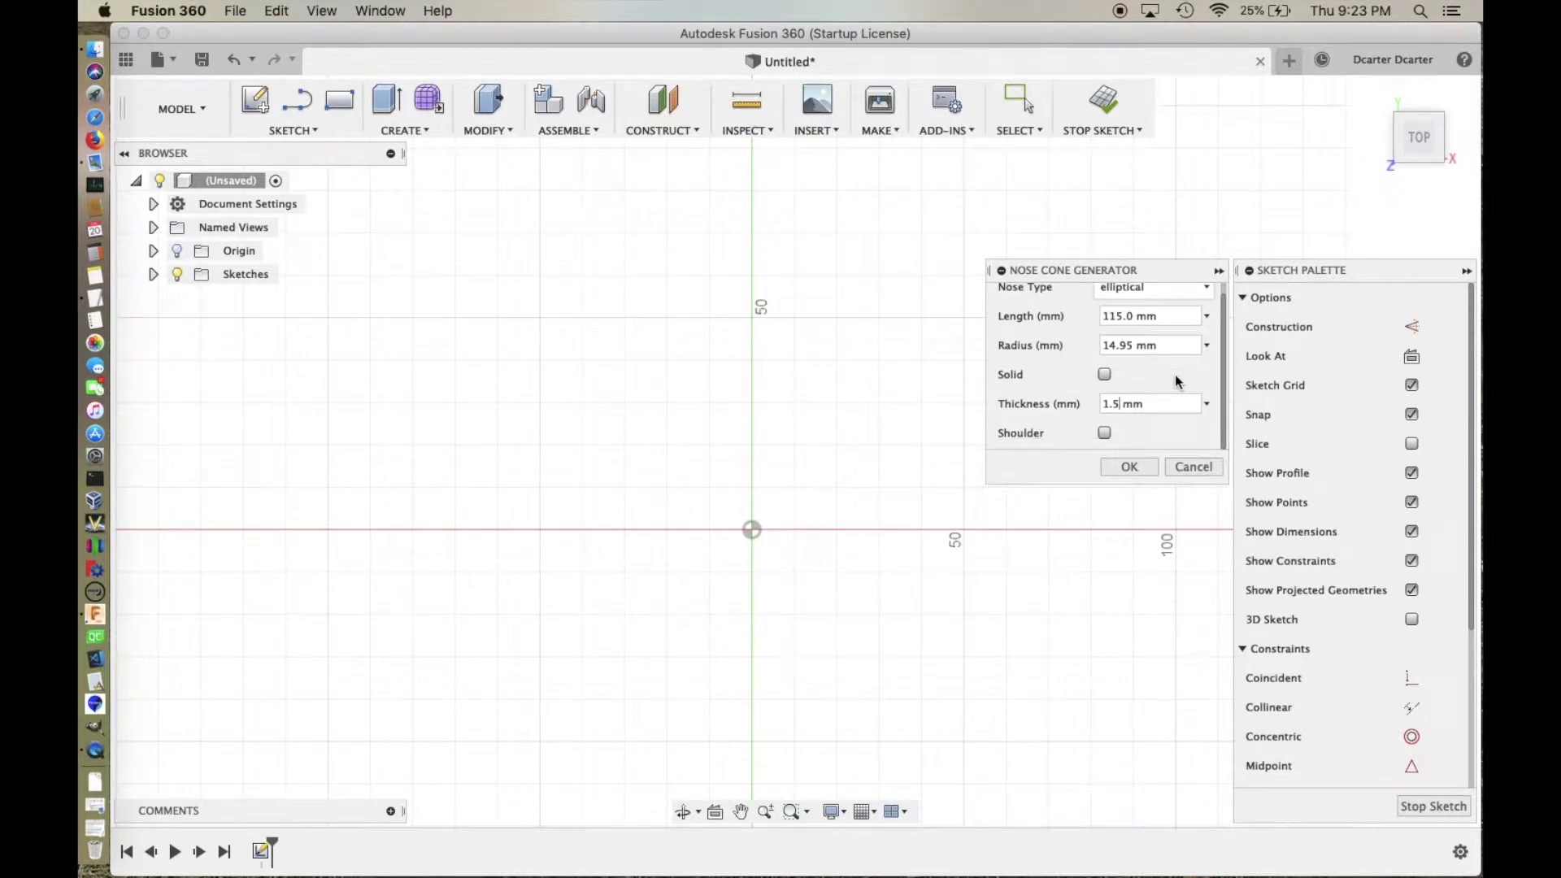
click(1105, 434)
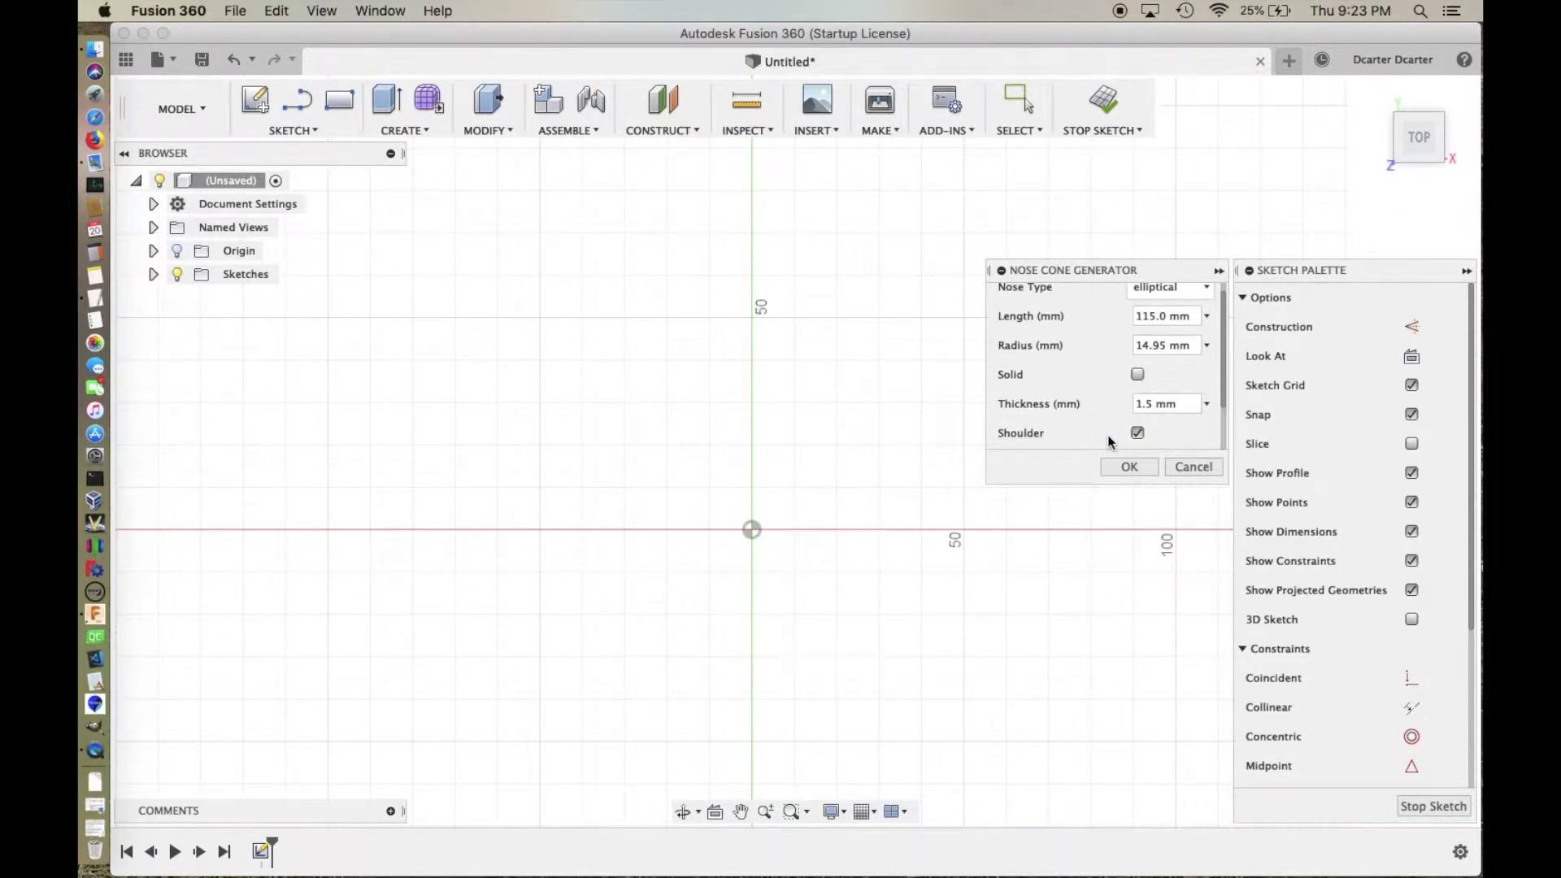
scroll(1112, 436, down, 5)
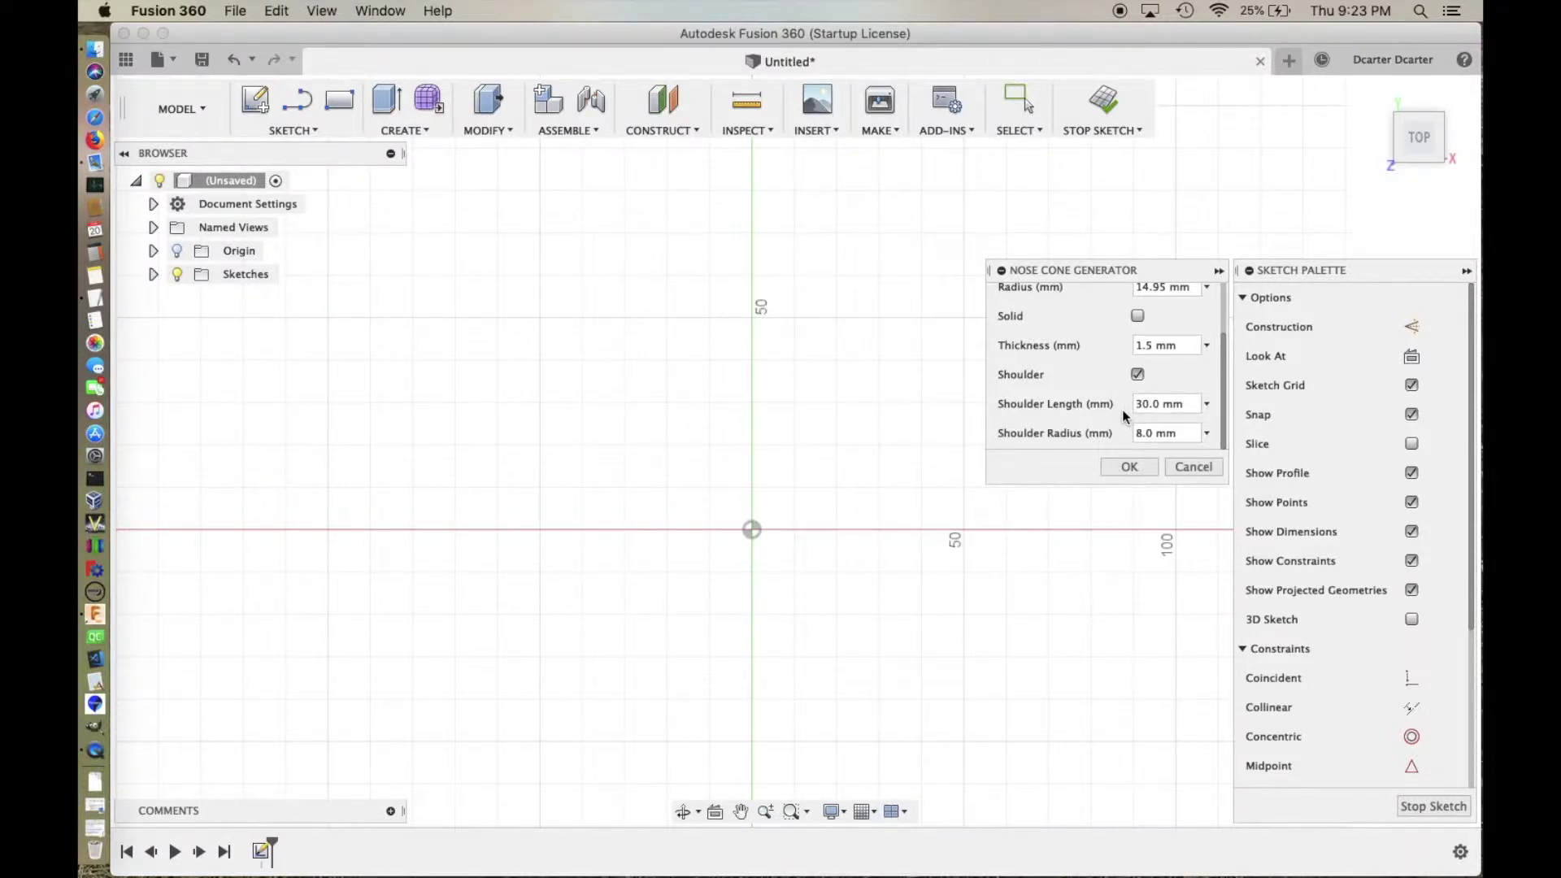
click(1148, 433)
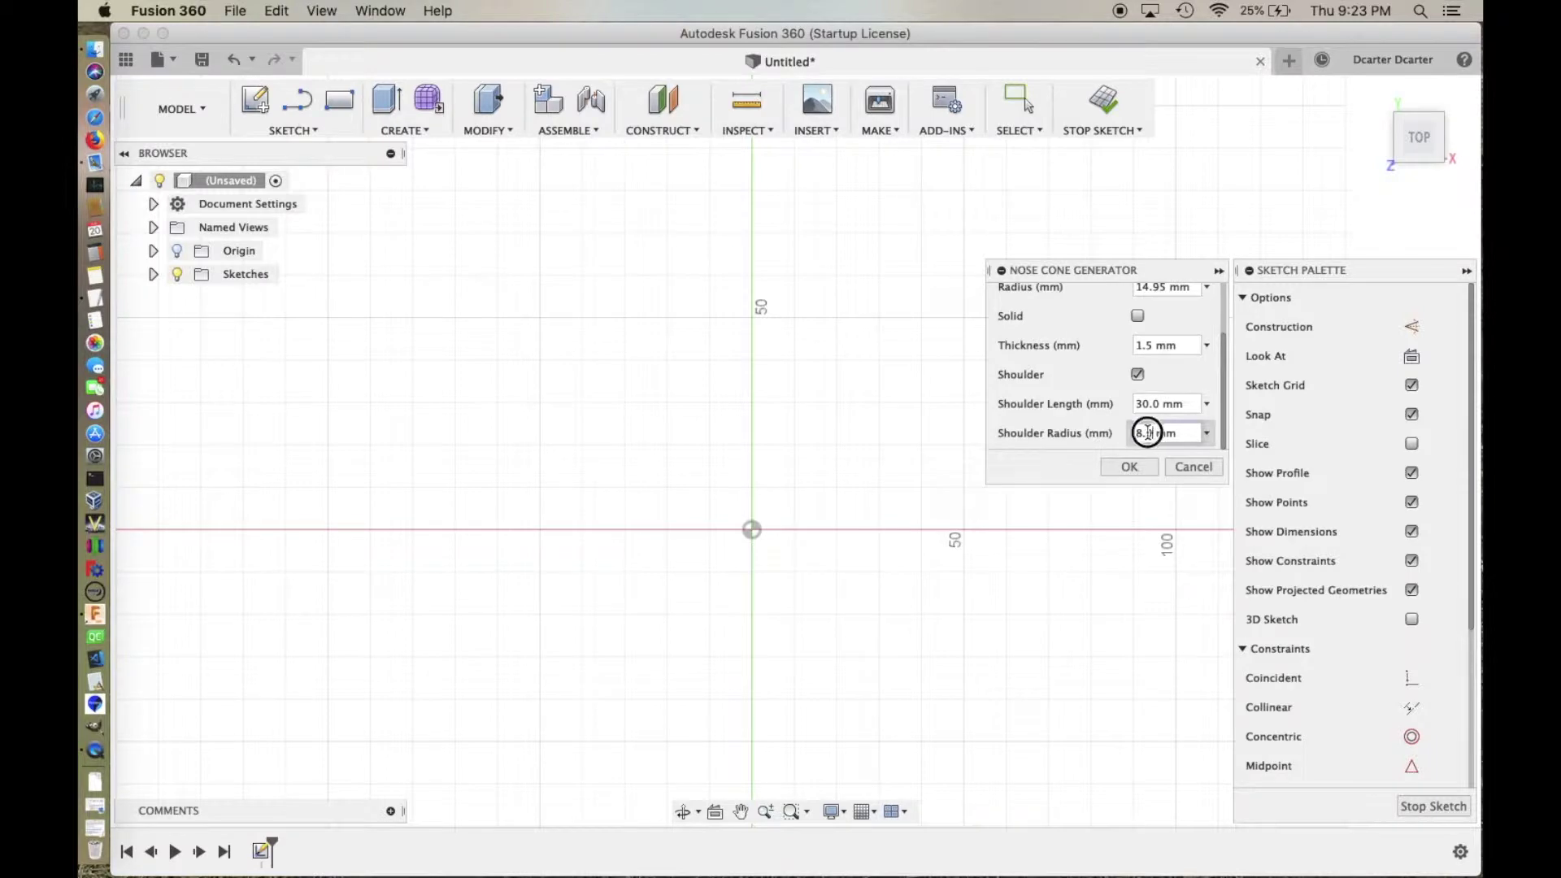
click(1136, 432)
text(14.5)
click(1085, 440)
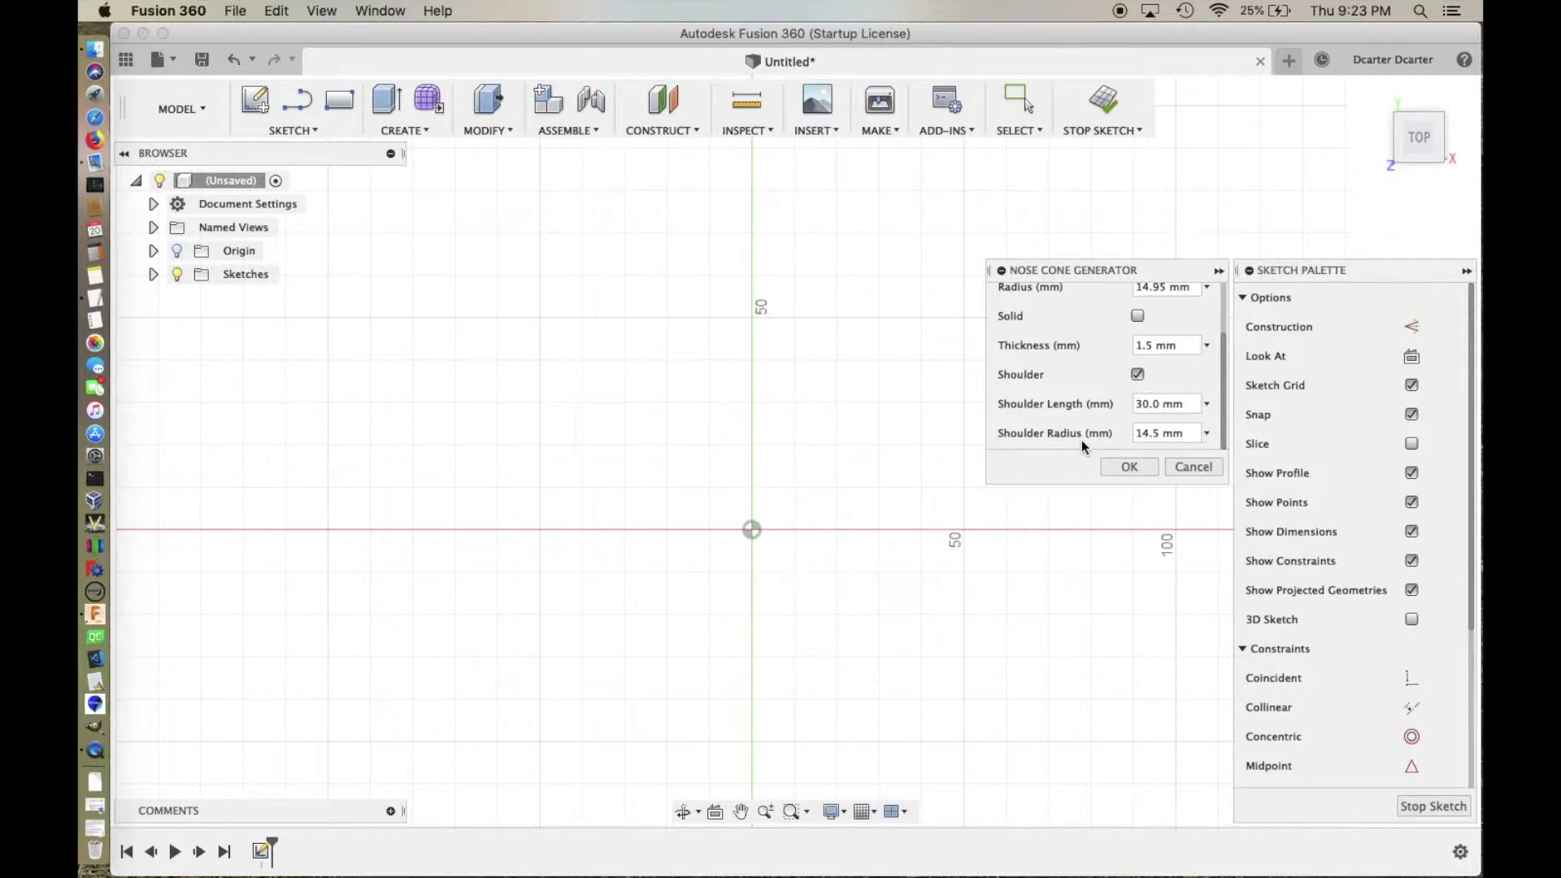
click(1129, 466)
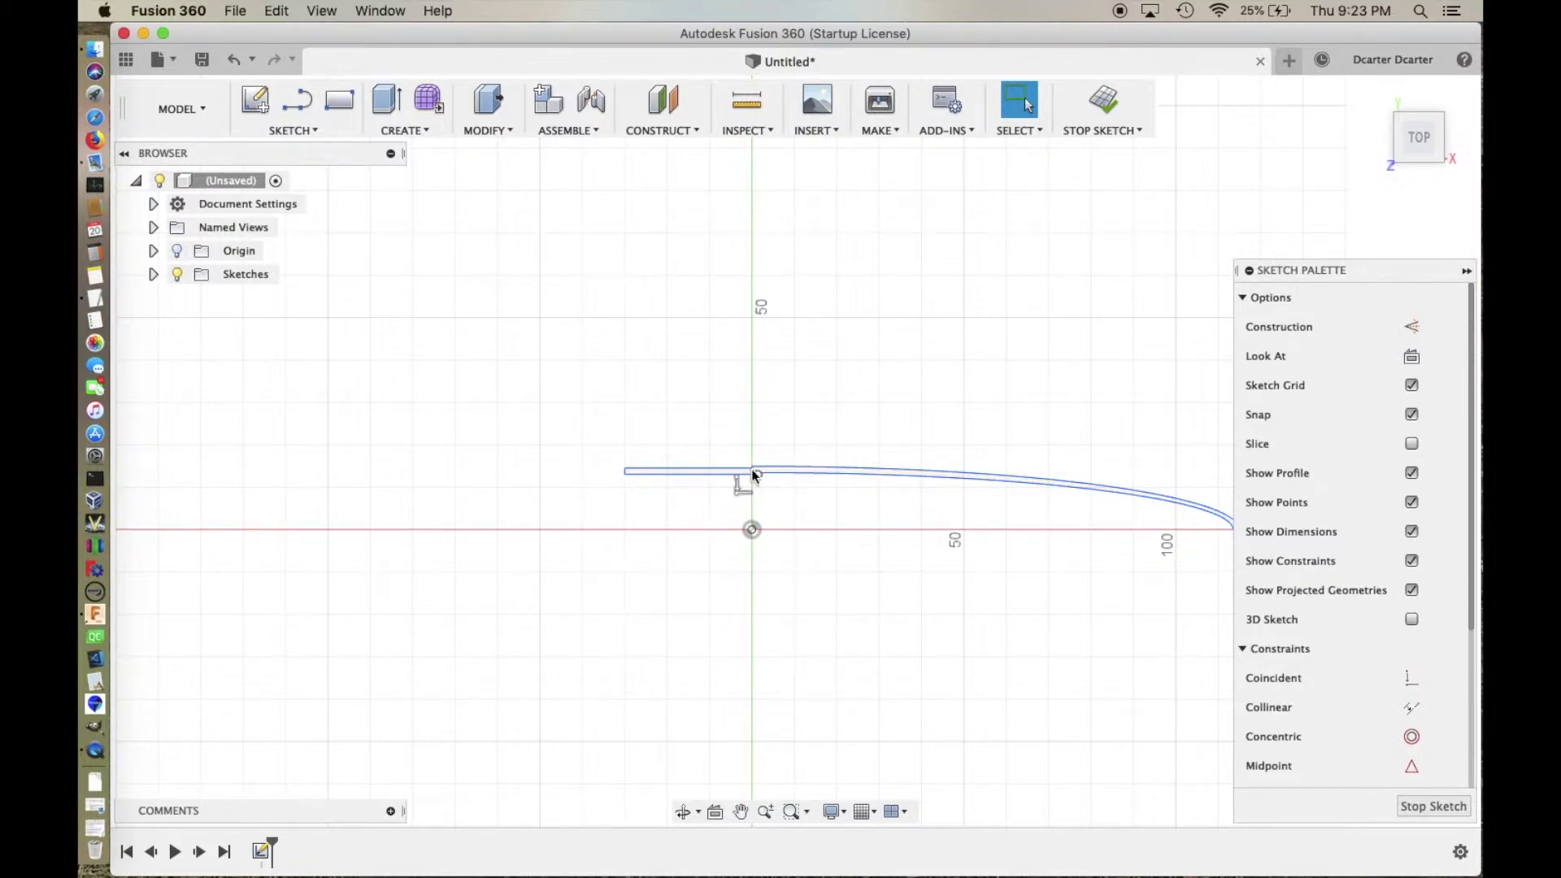
Step: Finish the sketch and revolve the nose cone profile 360° around the X axis
scroll(753, 486, up, 5)
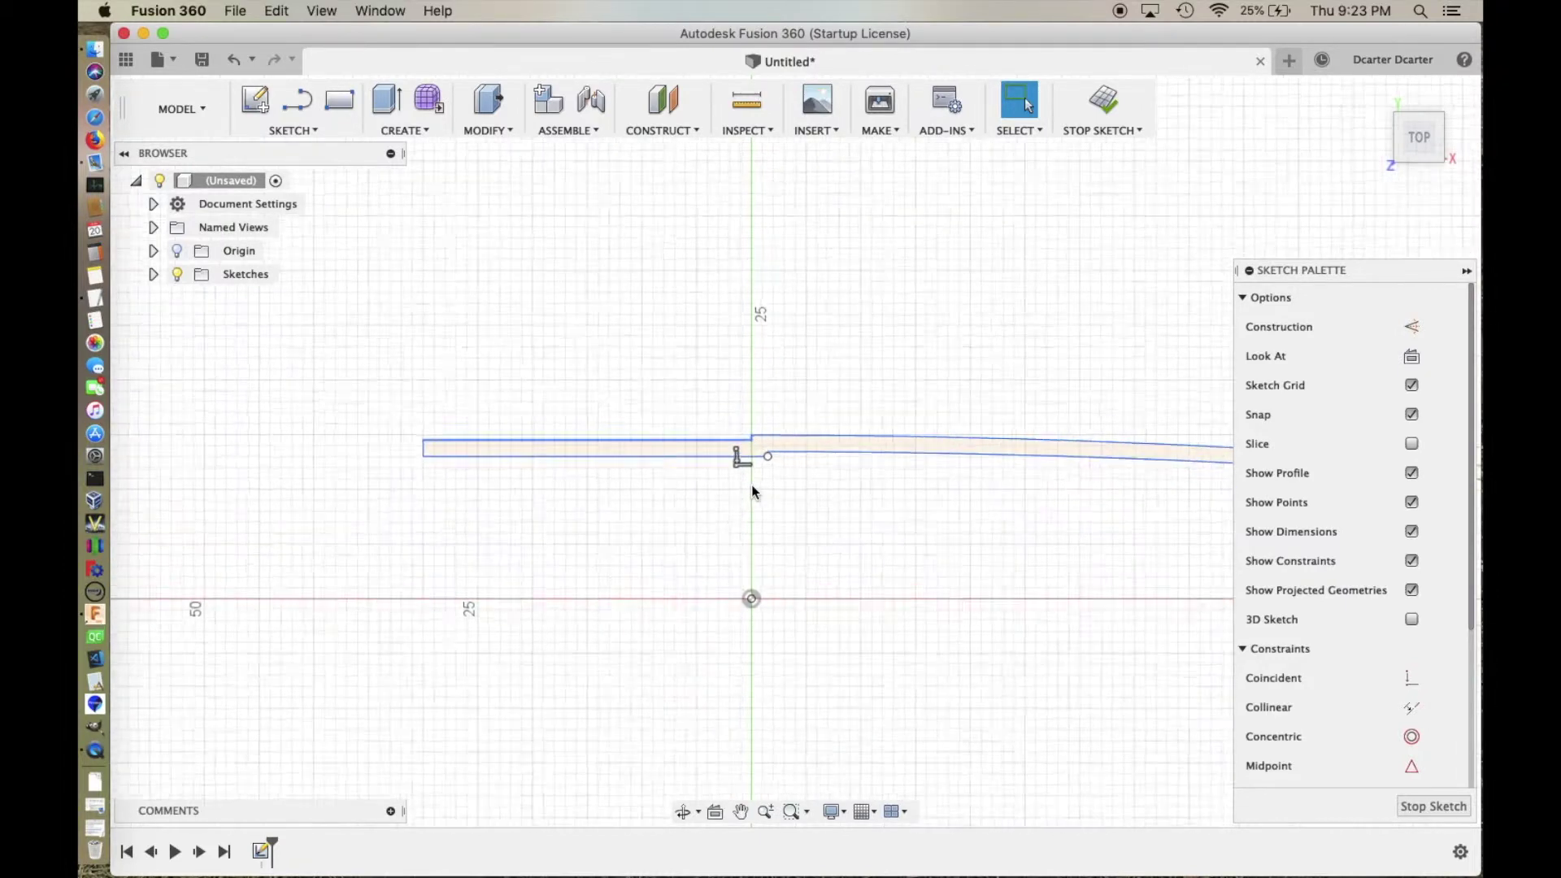
scroll(753, 491, up, 2)
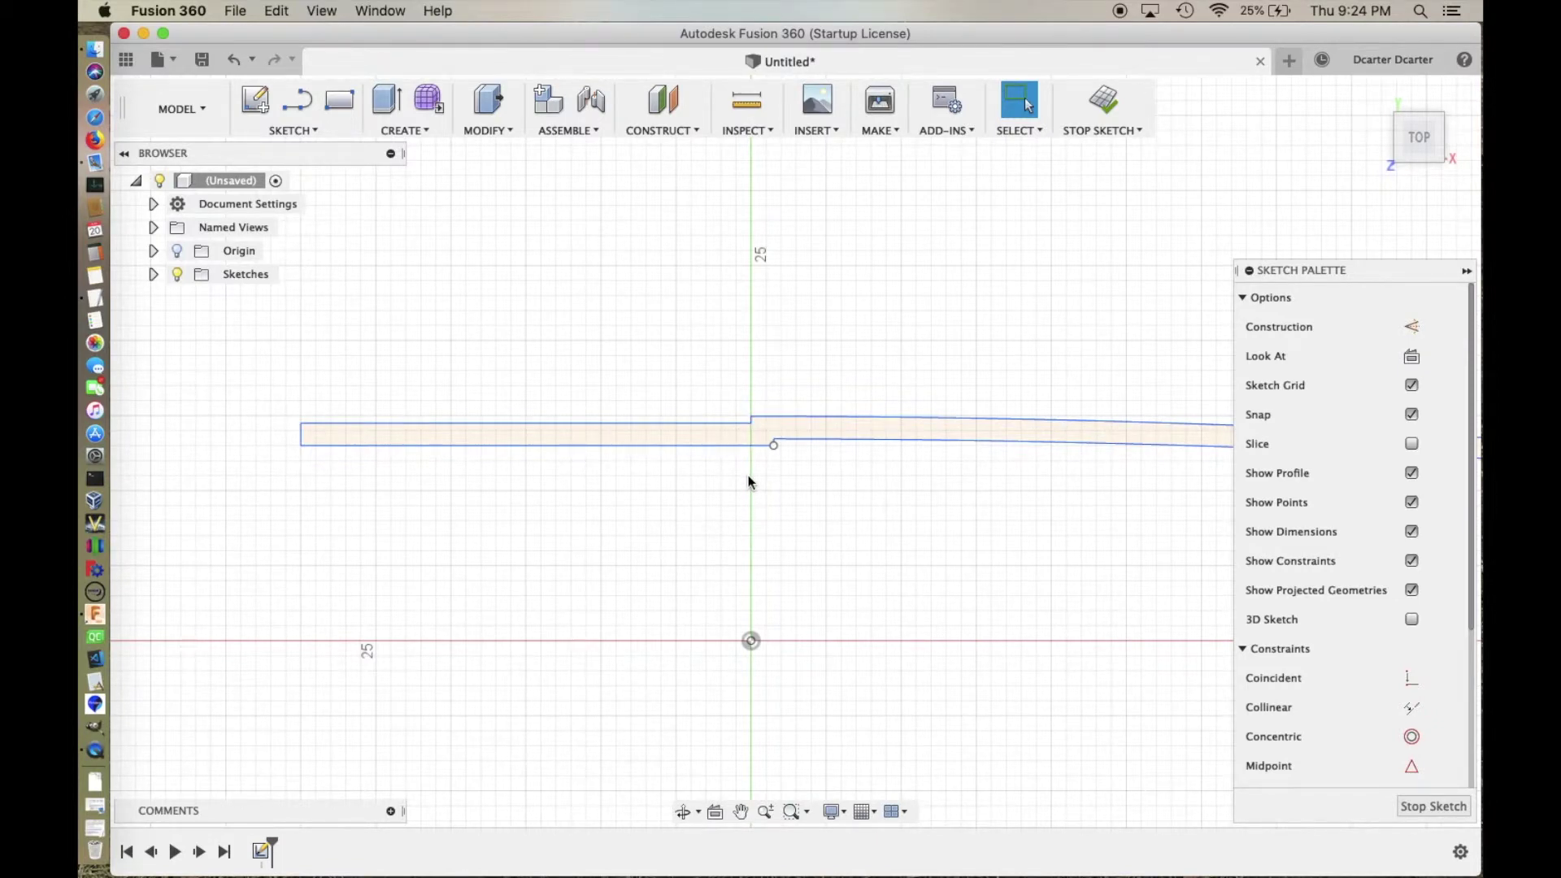
click(1096, 99)
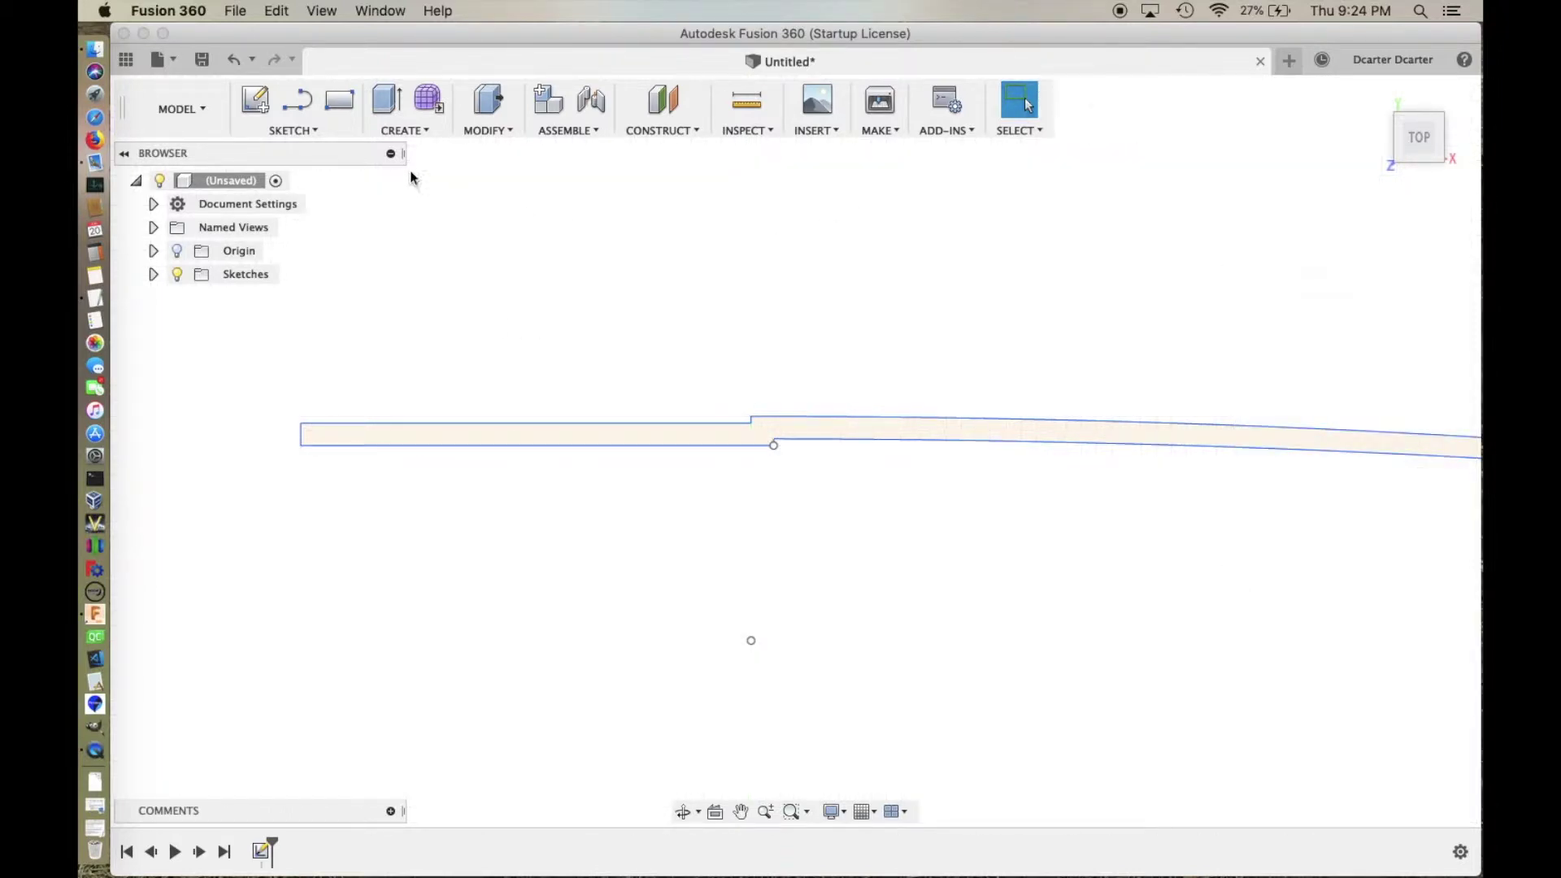
click(404, 132)
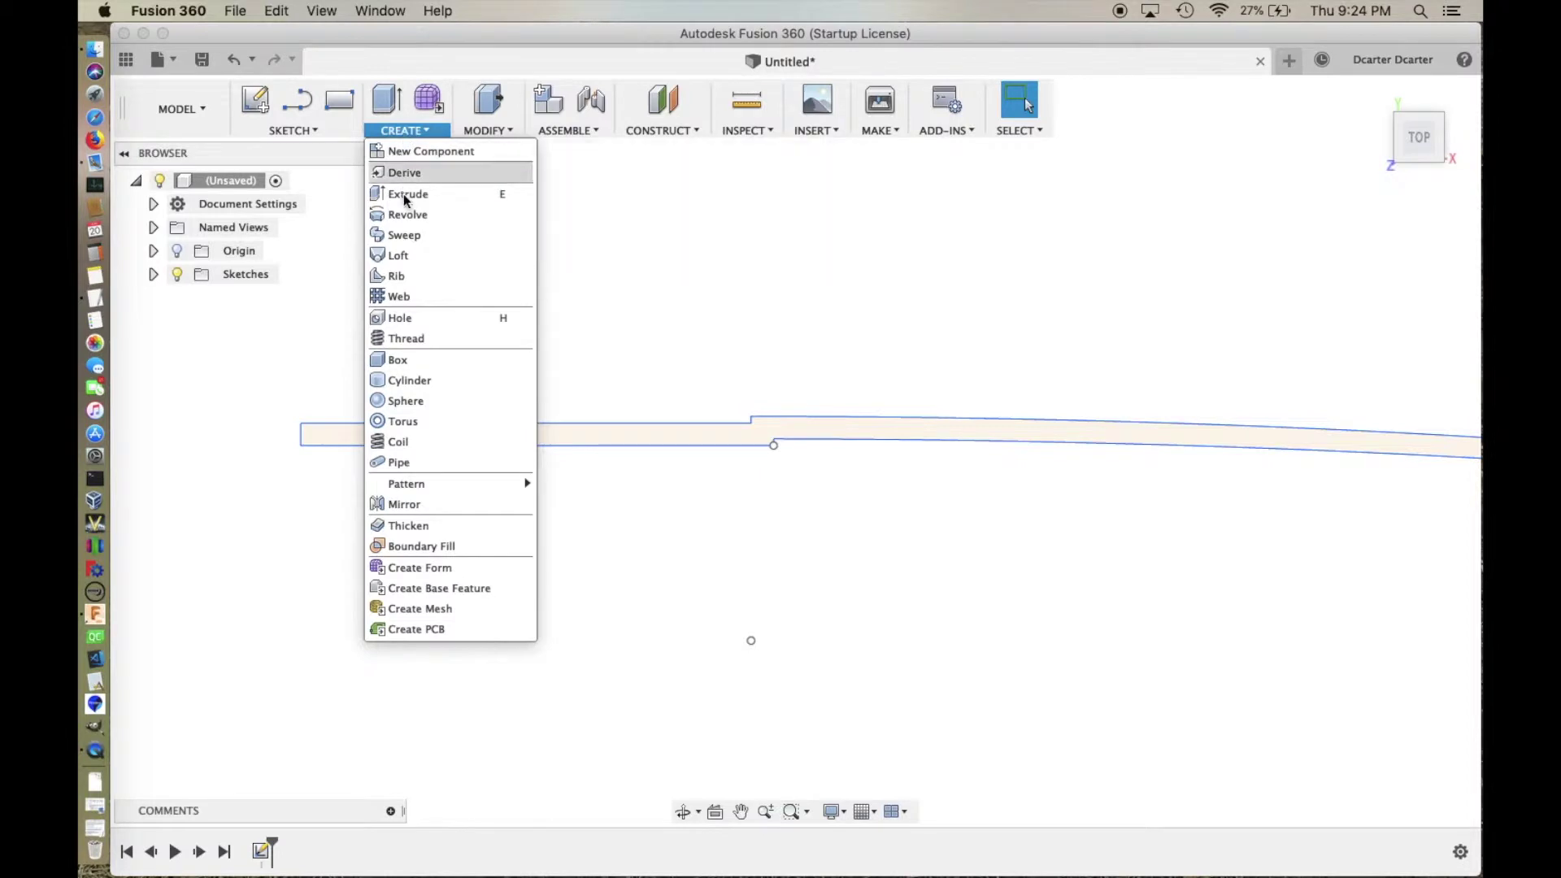
click(405, 215)
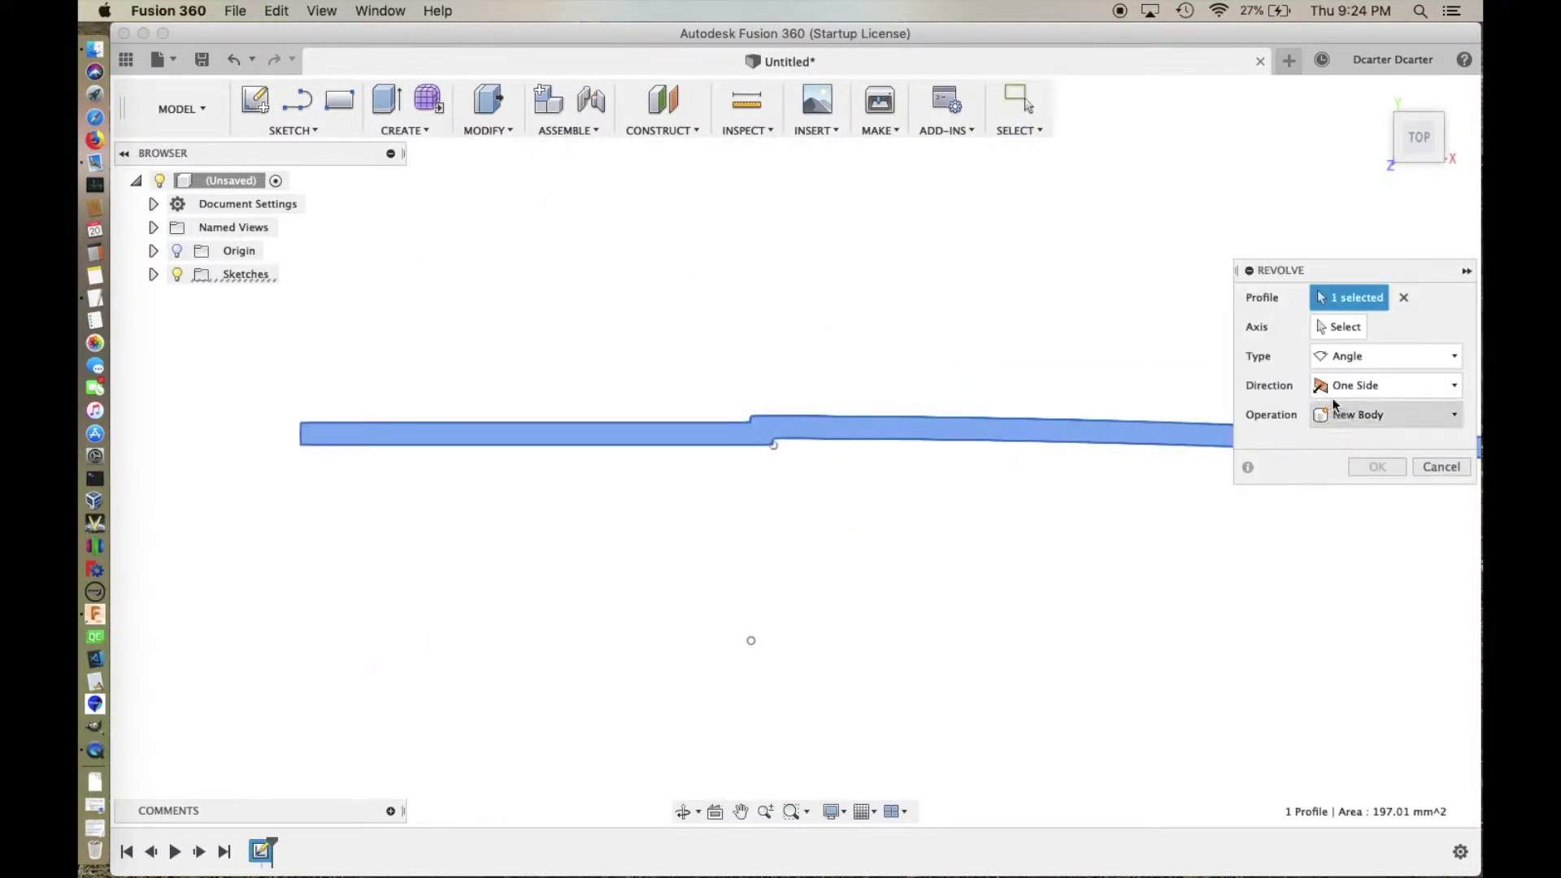
click(1340, 334)
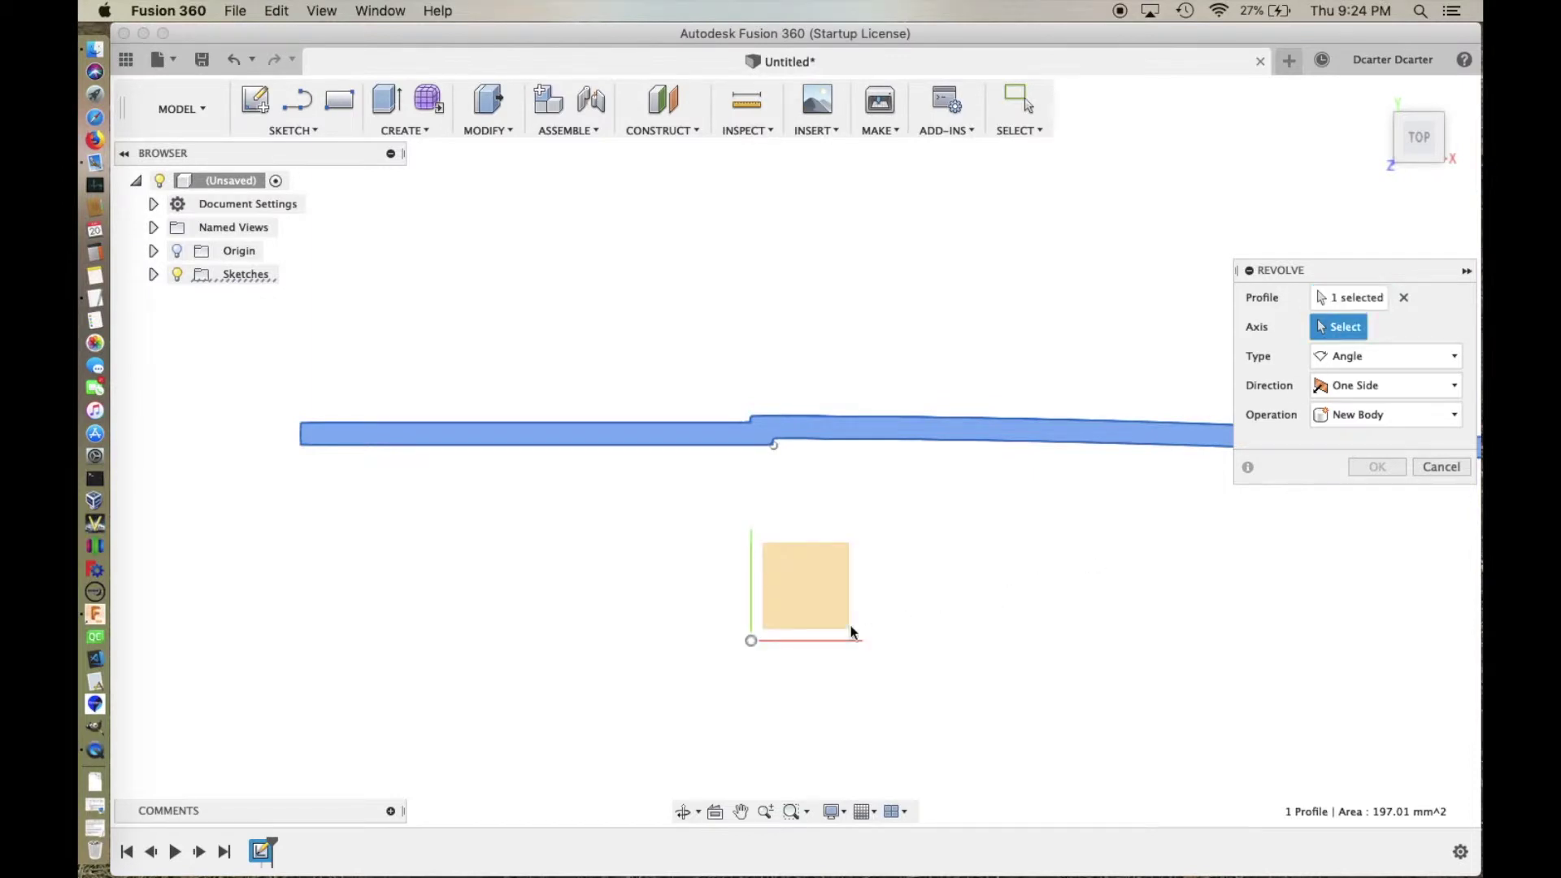
click(826, 640)
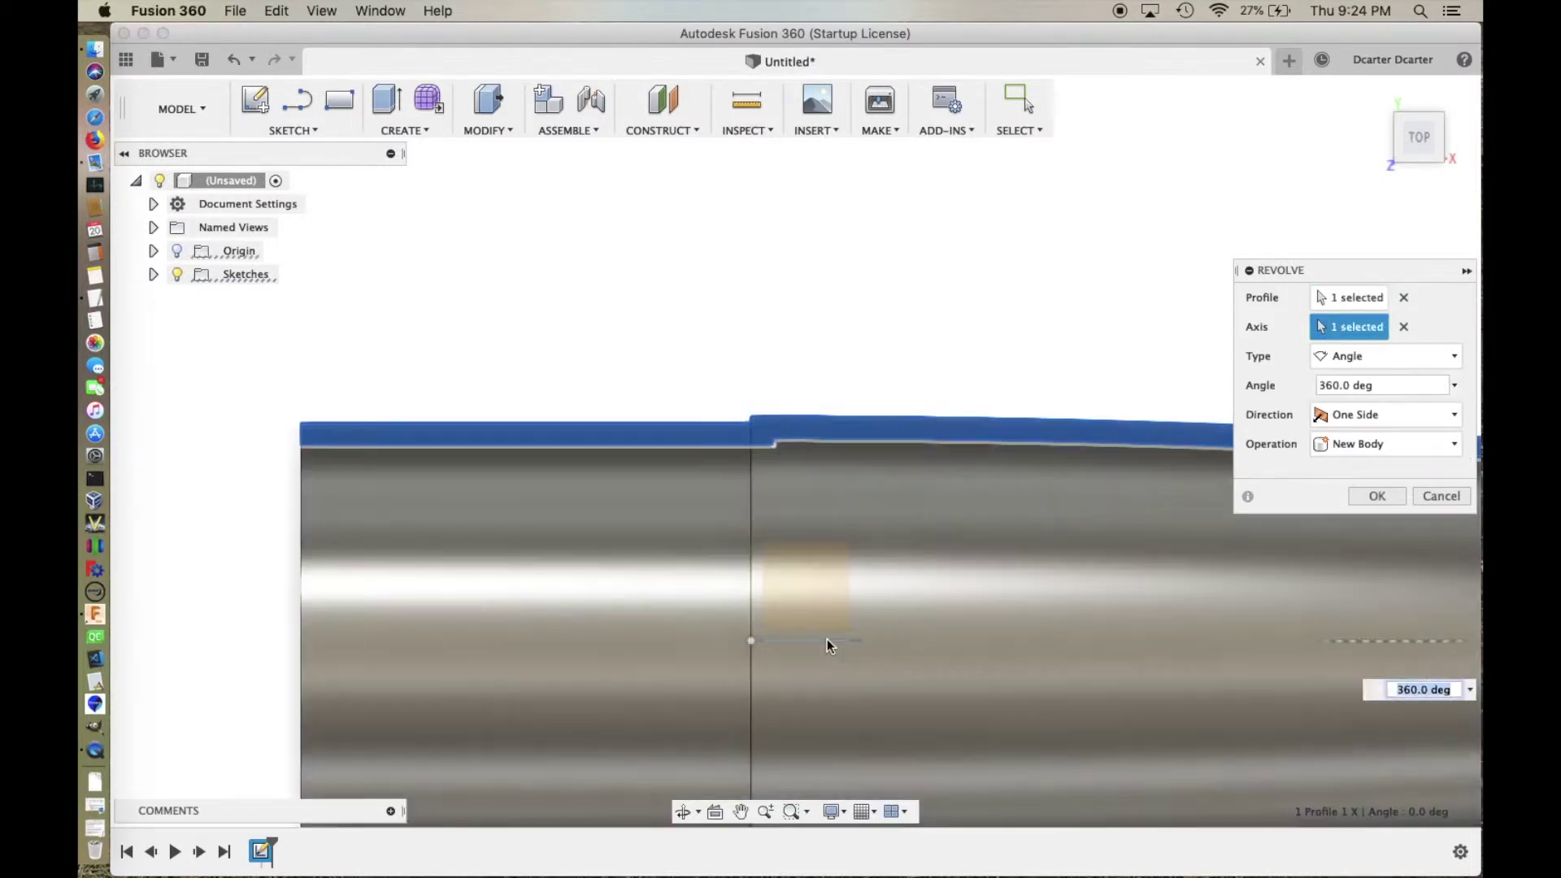
click(1374, 496)
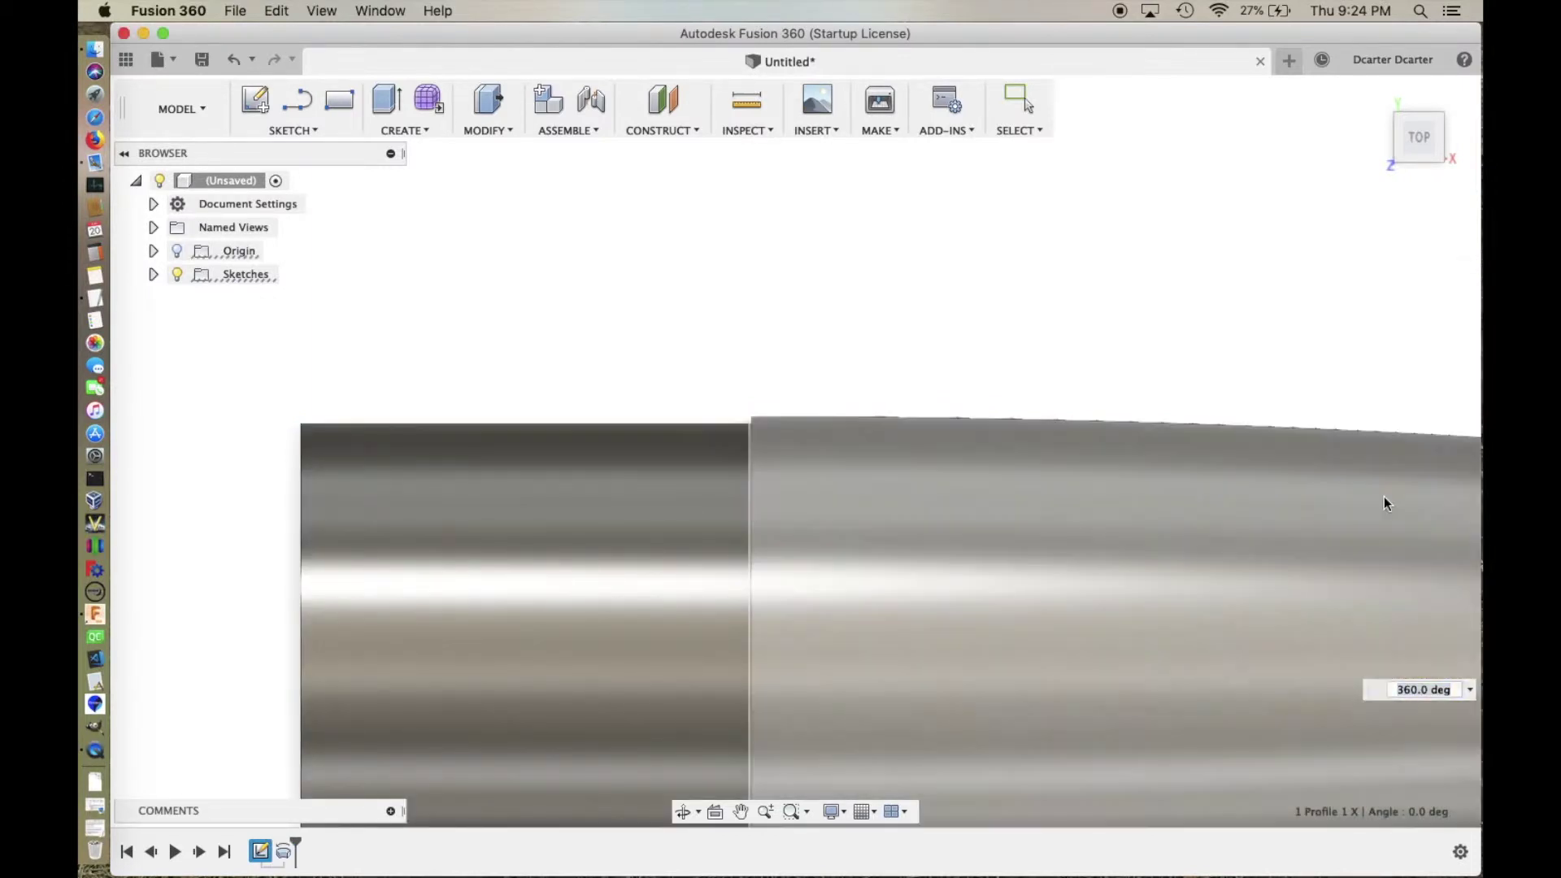
scroll(1152, 495, down, 5)
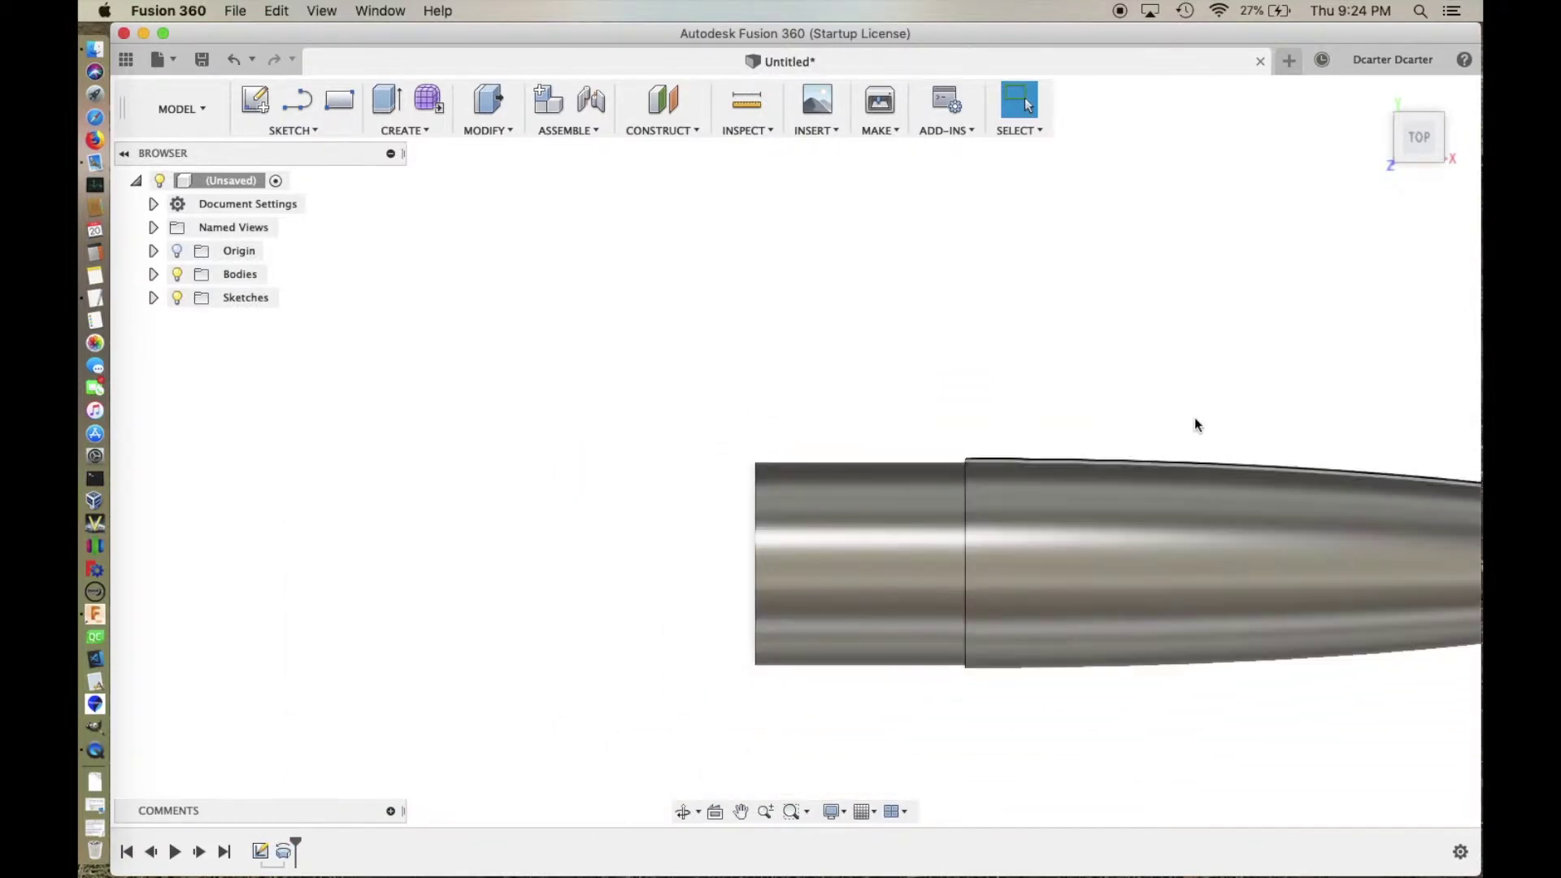
Step: Orbit, pan and zoom the view to look into the nose cone's open shoulder end
middle_drag(1216, 397, 891, 387)
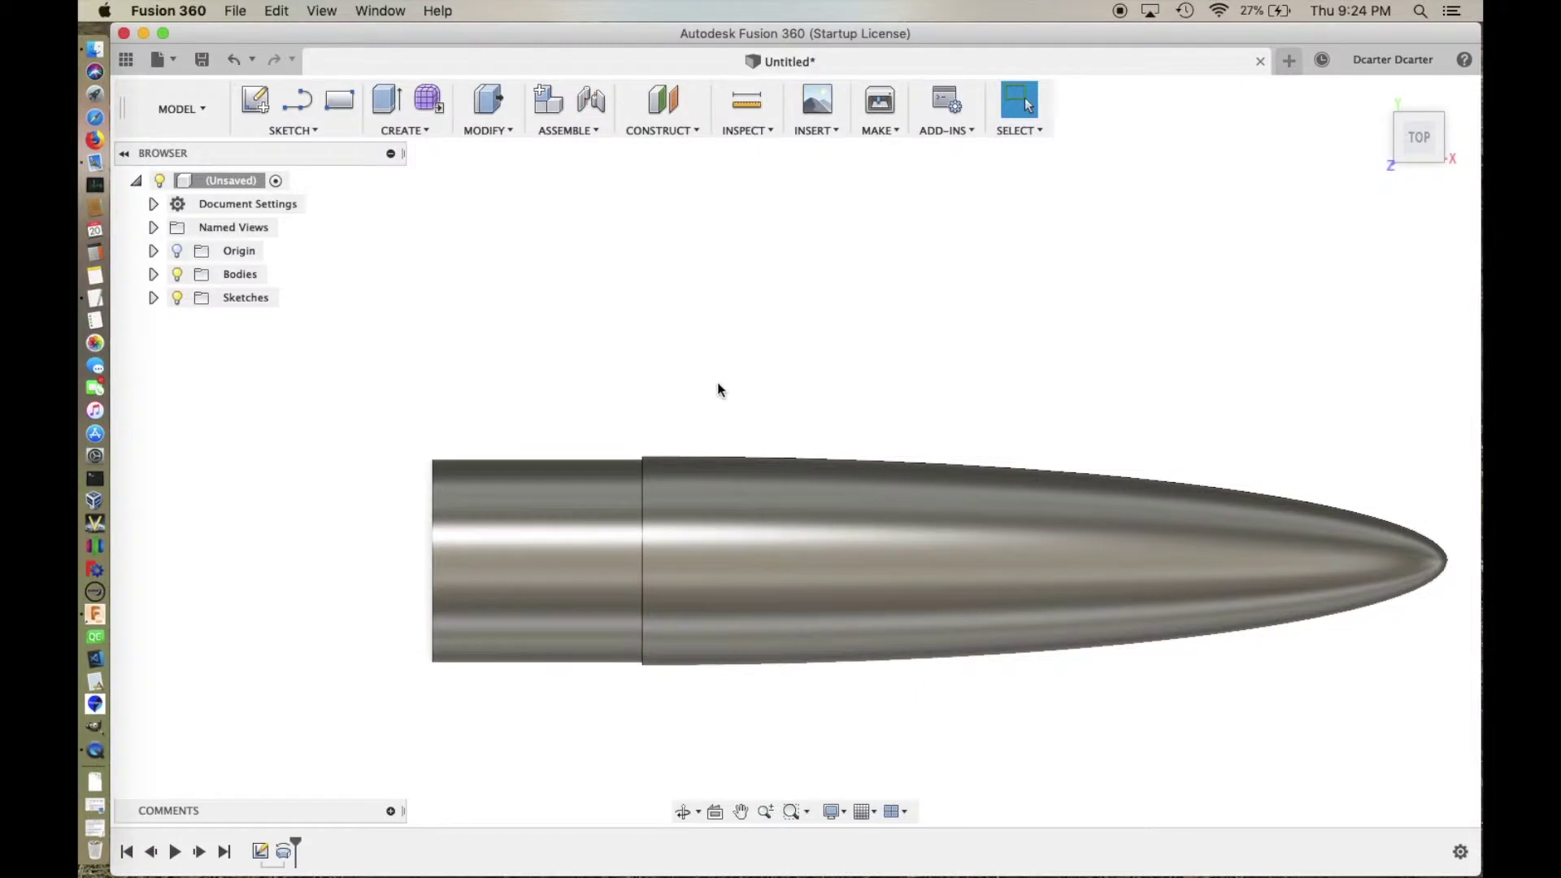
shift+middle_drag(711, 377, 748, 441)
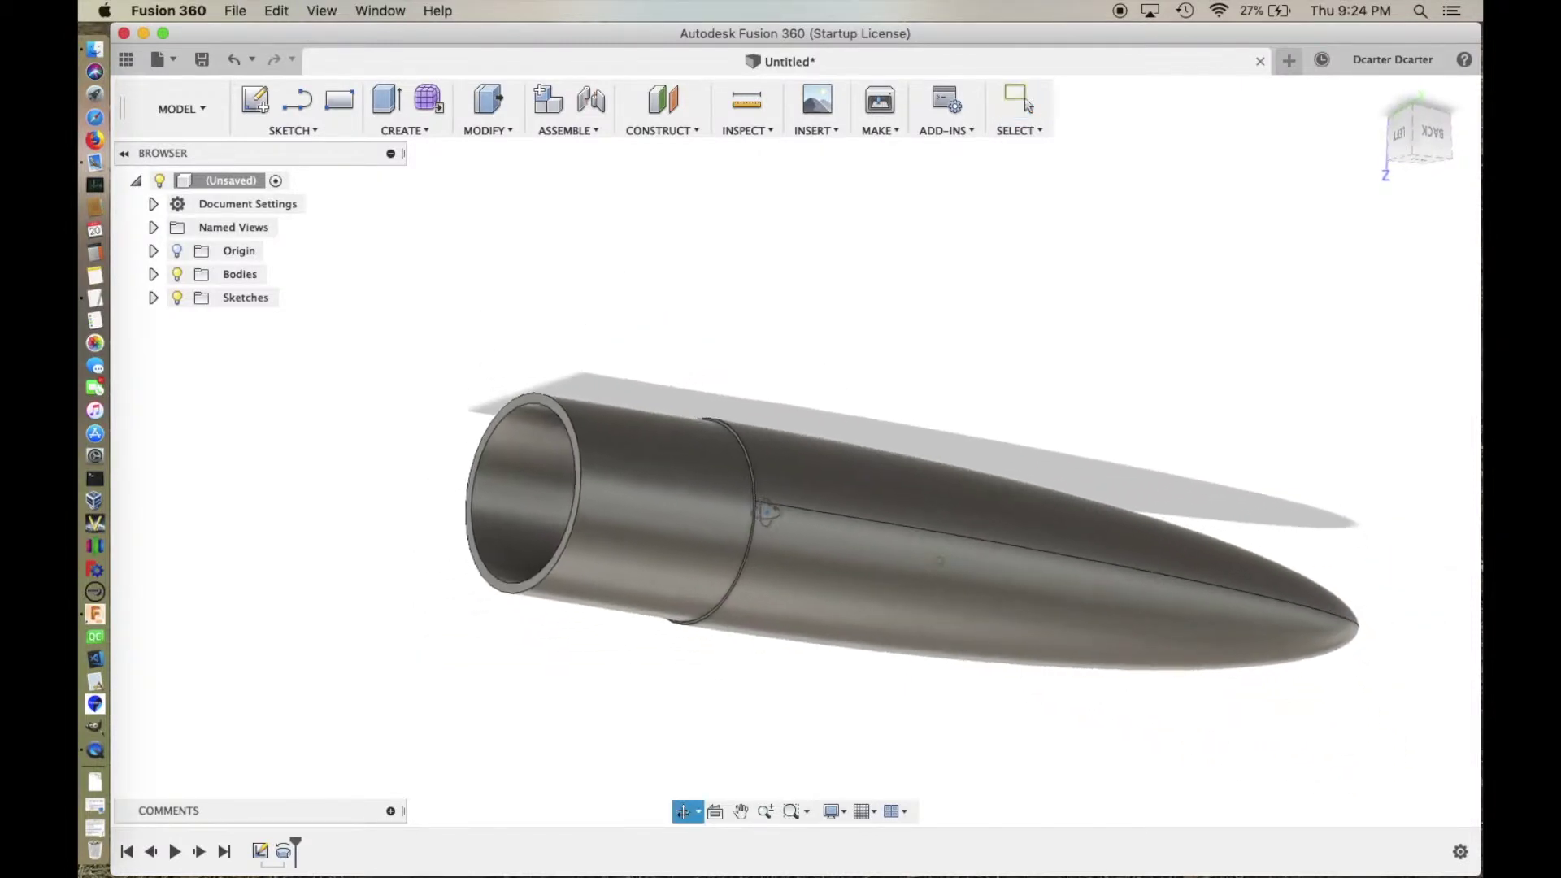
drag(767, 513, 773, 509)
key(Escape)
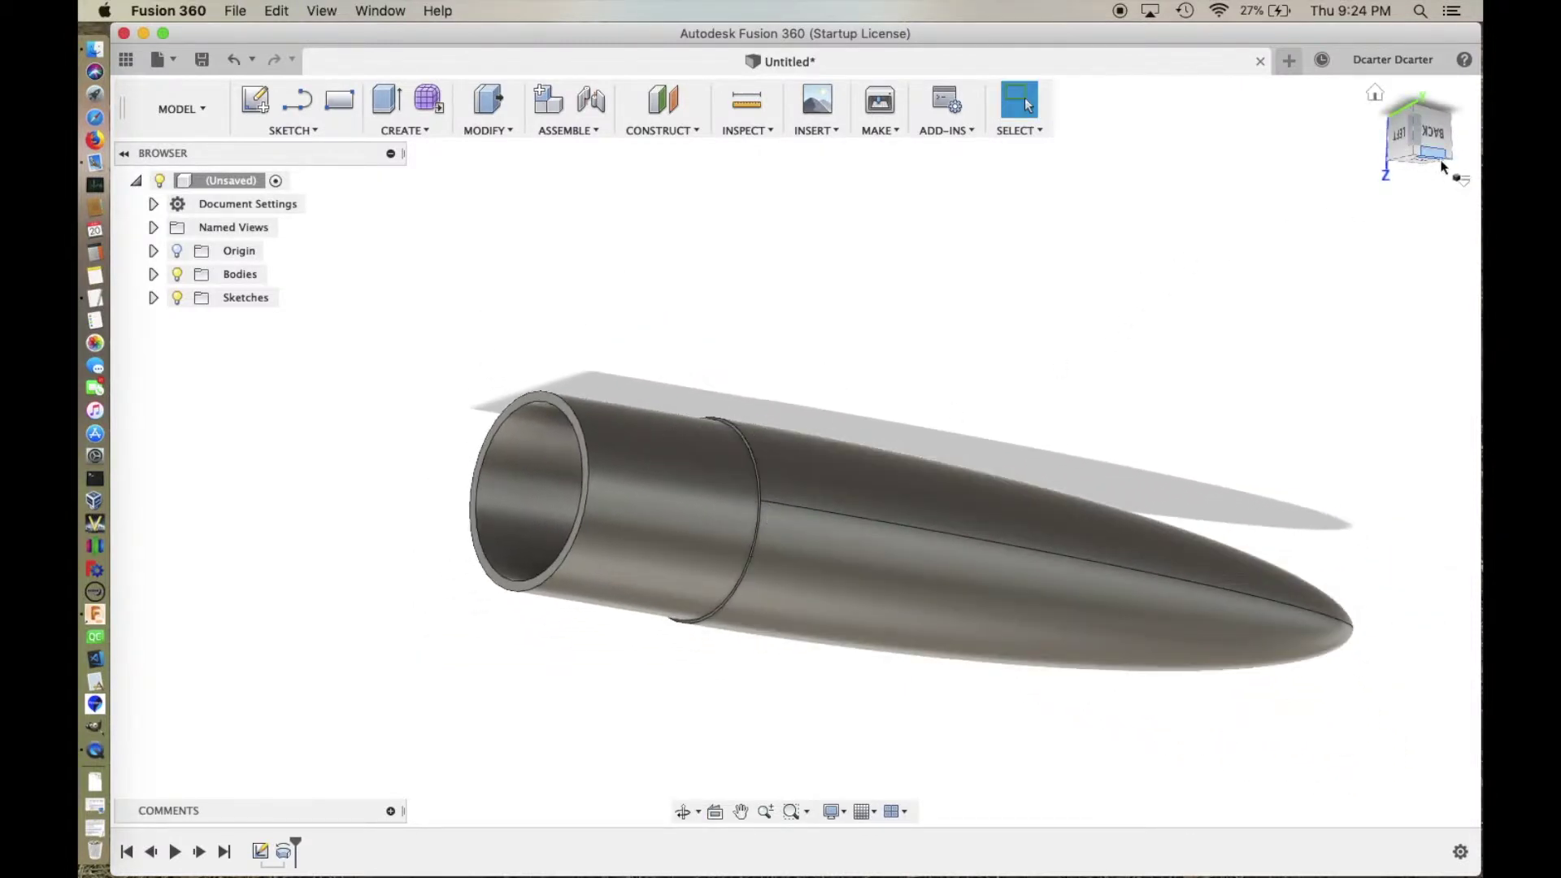
mouse_move(1423, 164)
mouse_down()
mouse_move(1409, 77)
mouse_move(1419, 155)
mouse_move(1422, 117)
mouse_move(1466, 63)
mouse_move(1418, 57)
mouse_up()
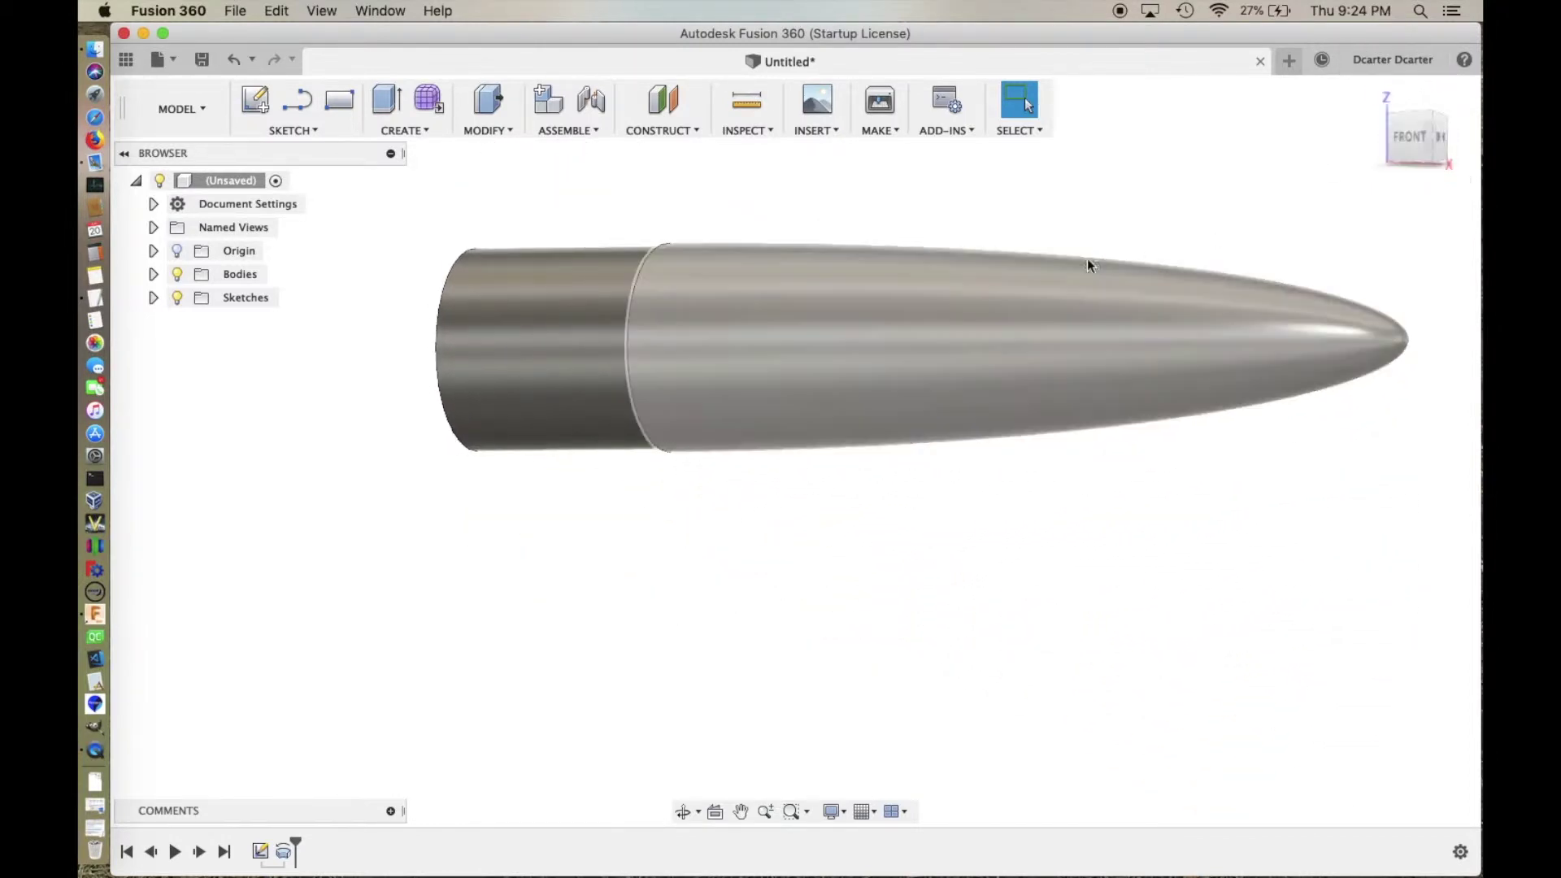
middle_drag(945, 237, 1073, 463)
key(Escape)
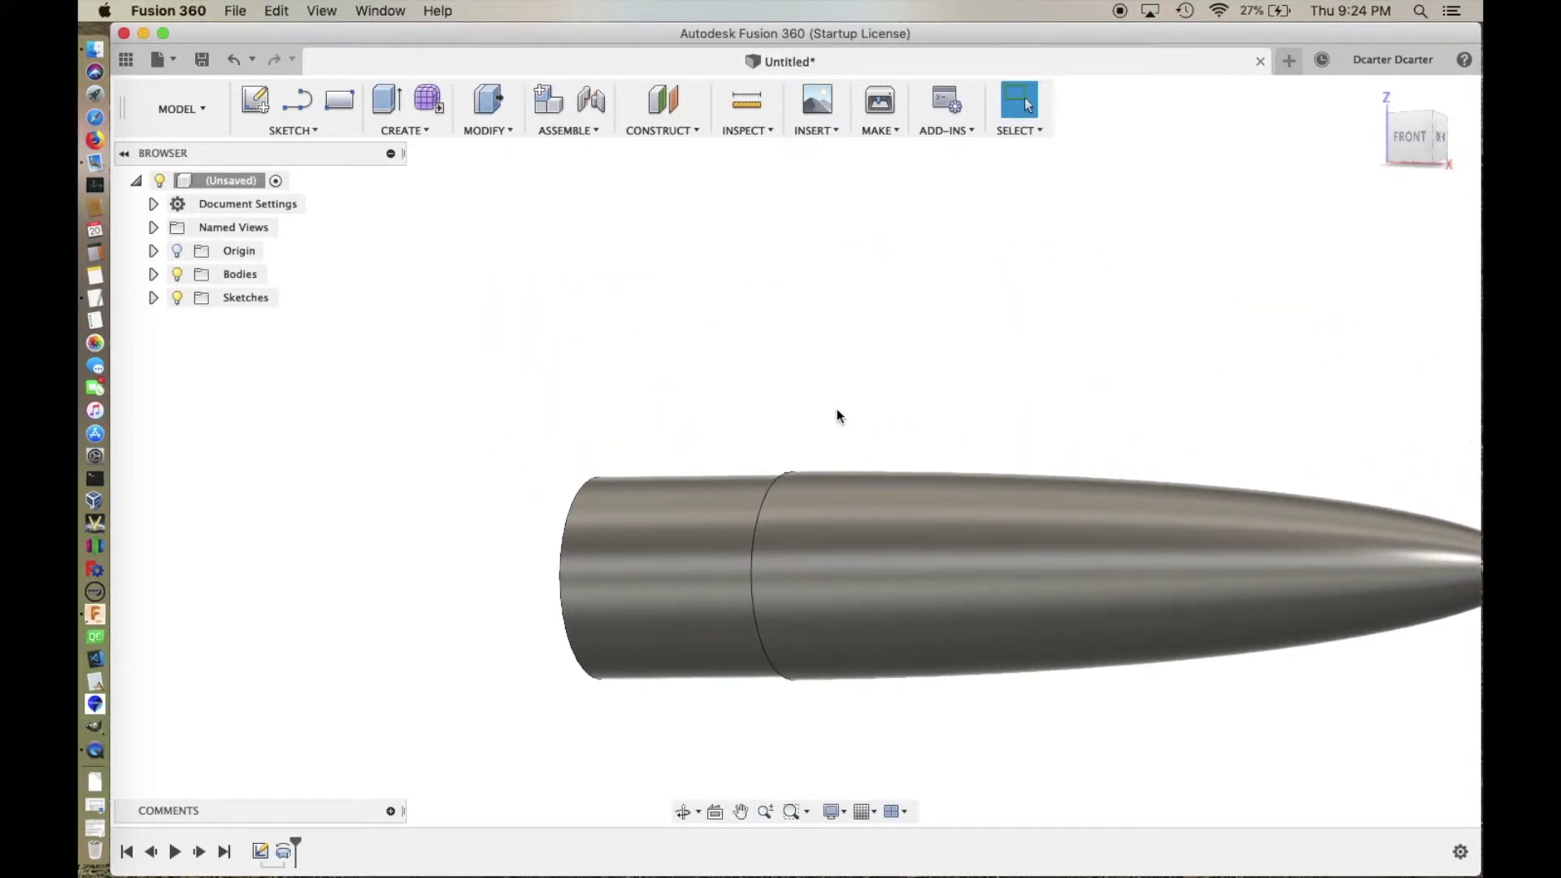
shift+middle_drag(837, 414, 987, 416)
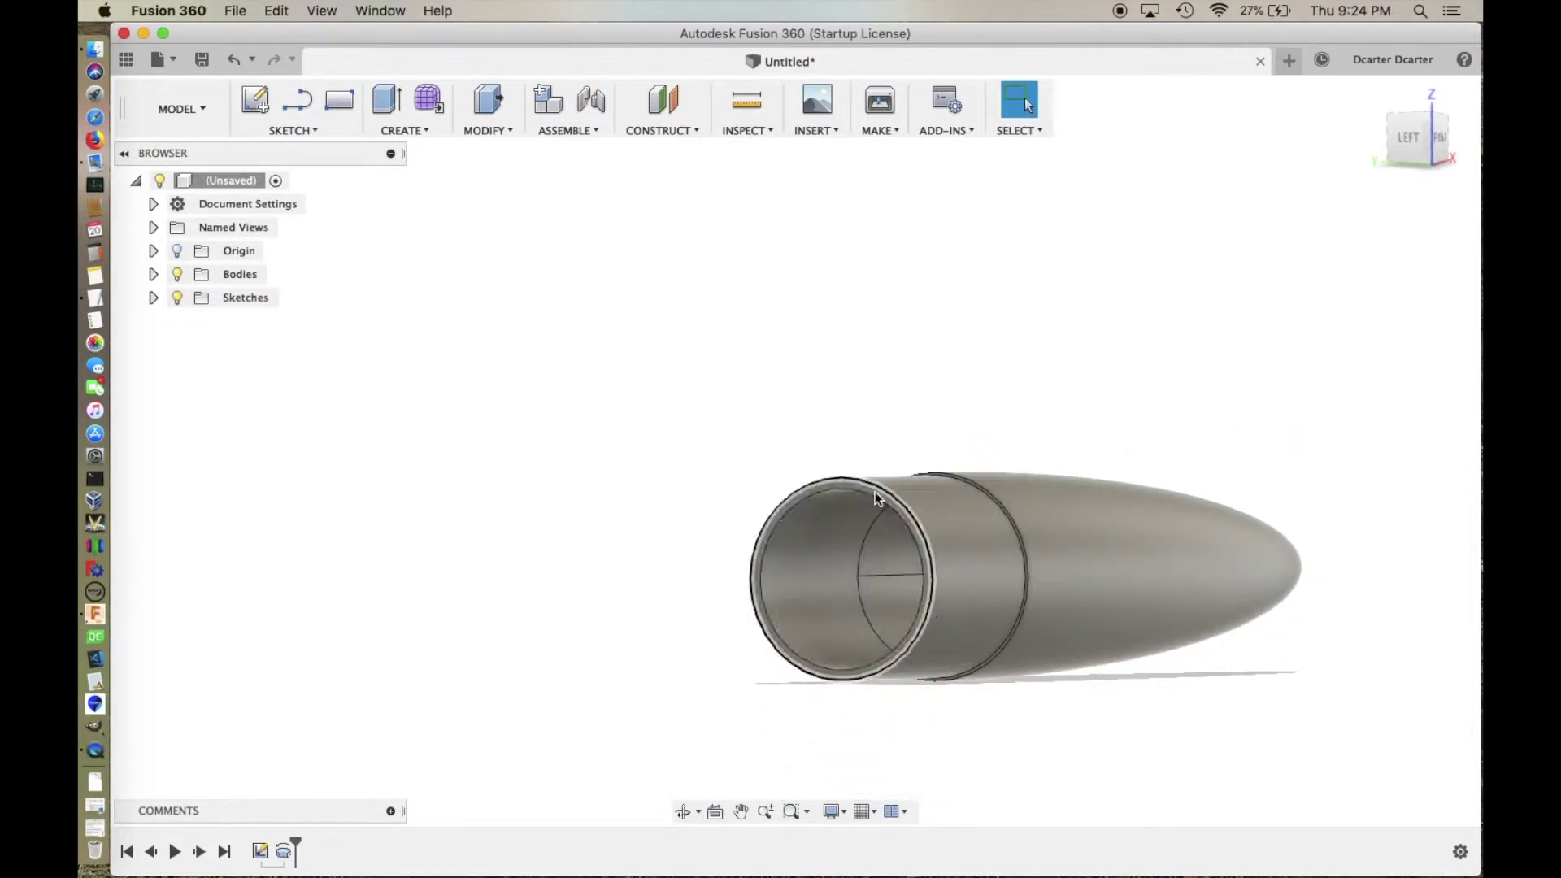
scroll(875, 495, up, 5)
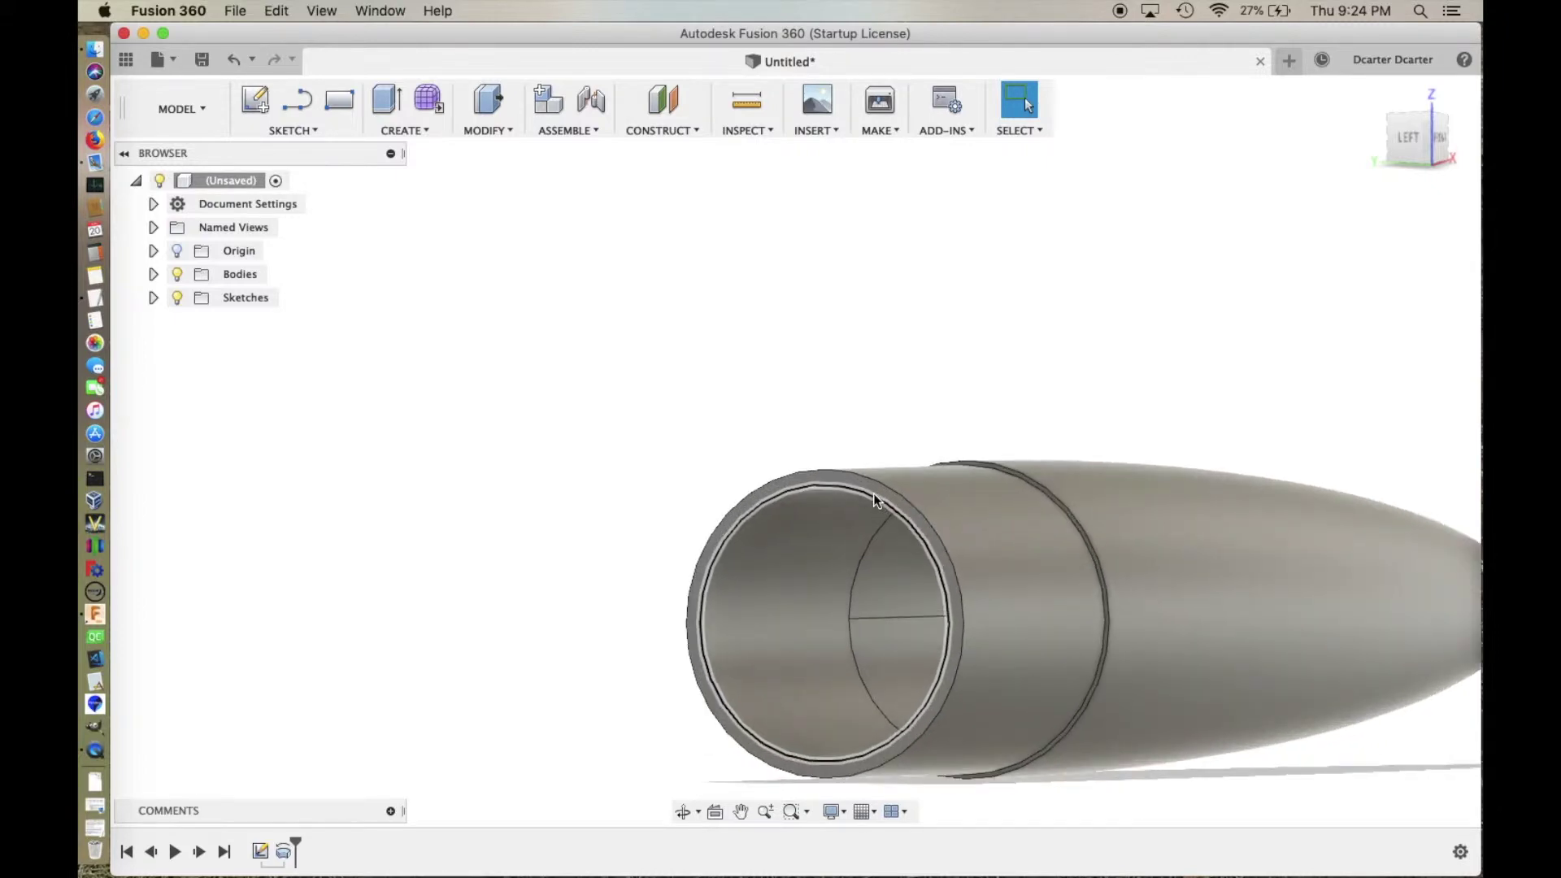
Step: Sketch a 26 mm circle on the shoulder rim, centred on the origin and reaching the inner wall
click(877, 494)
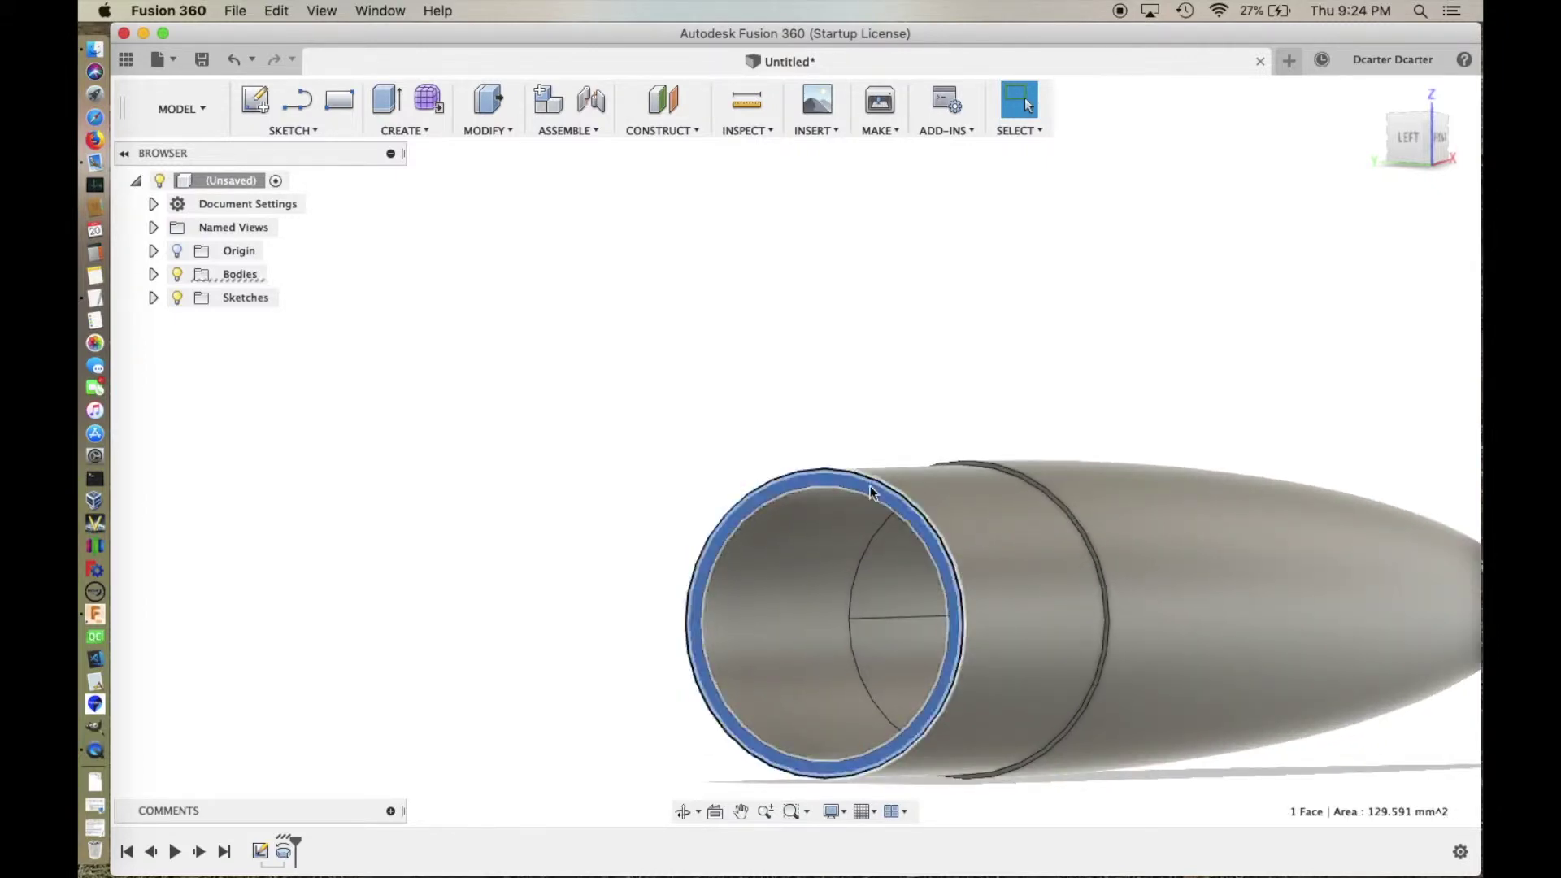
click(261, 105)
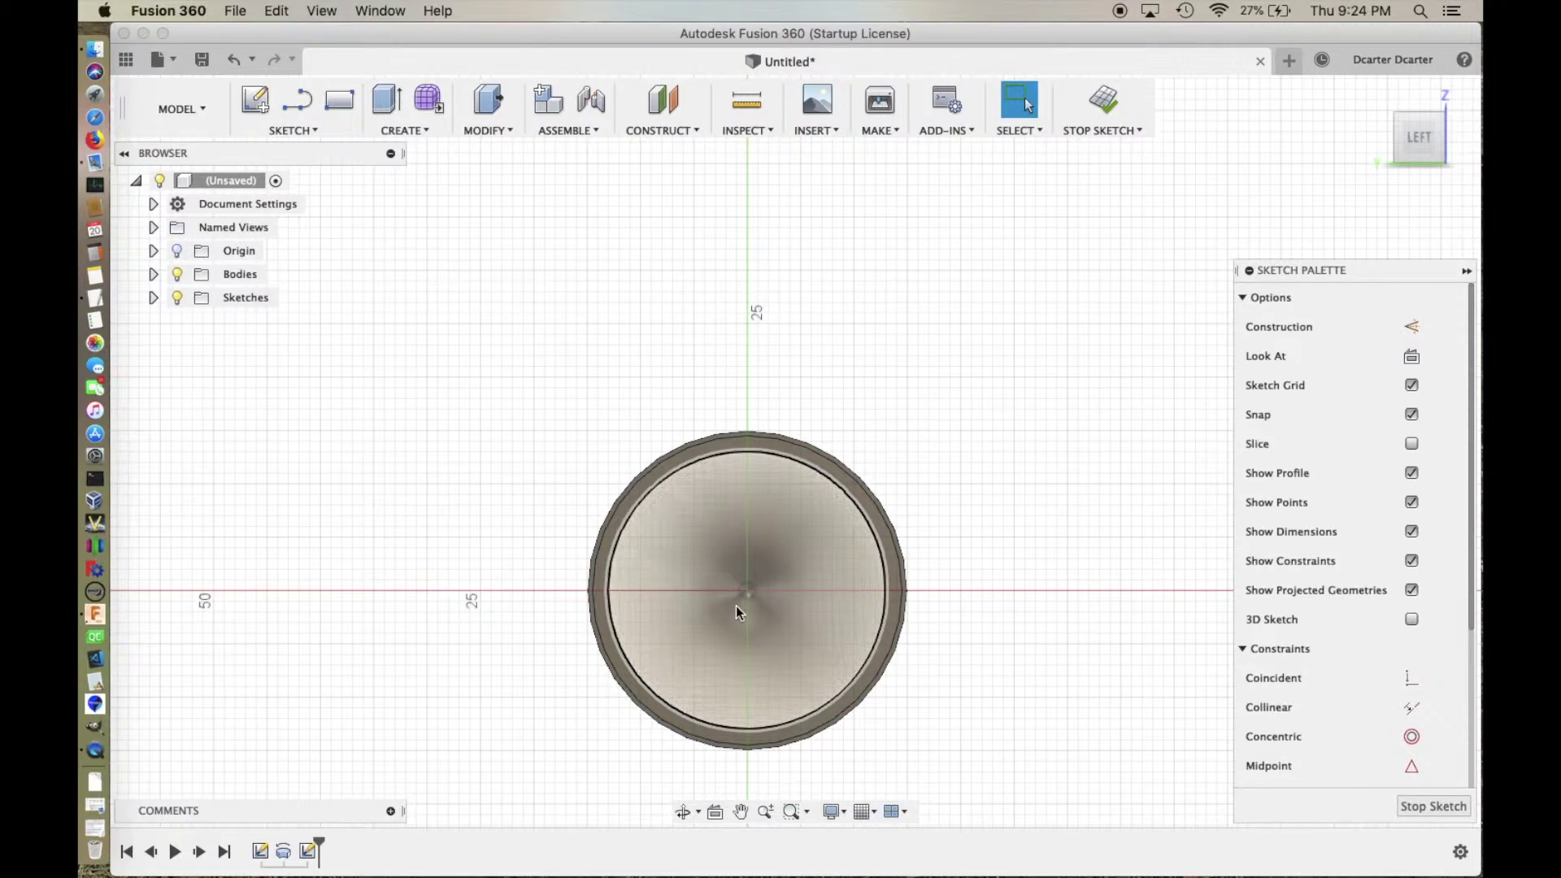
key(c)
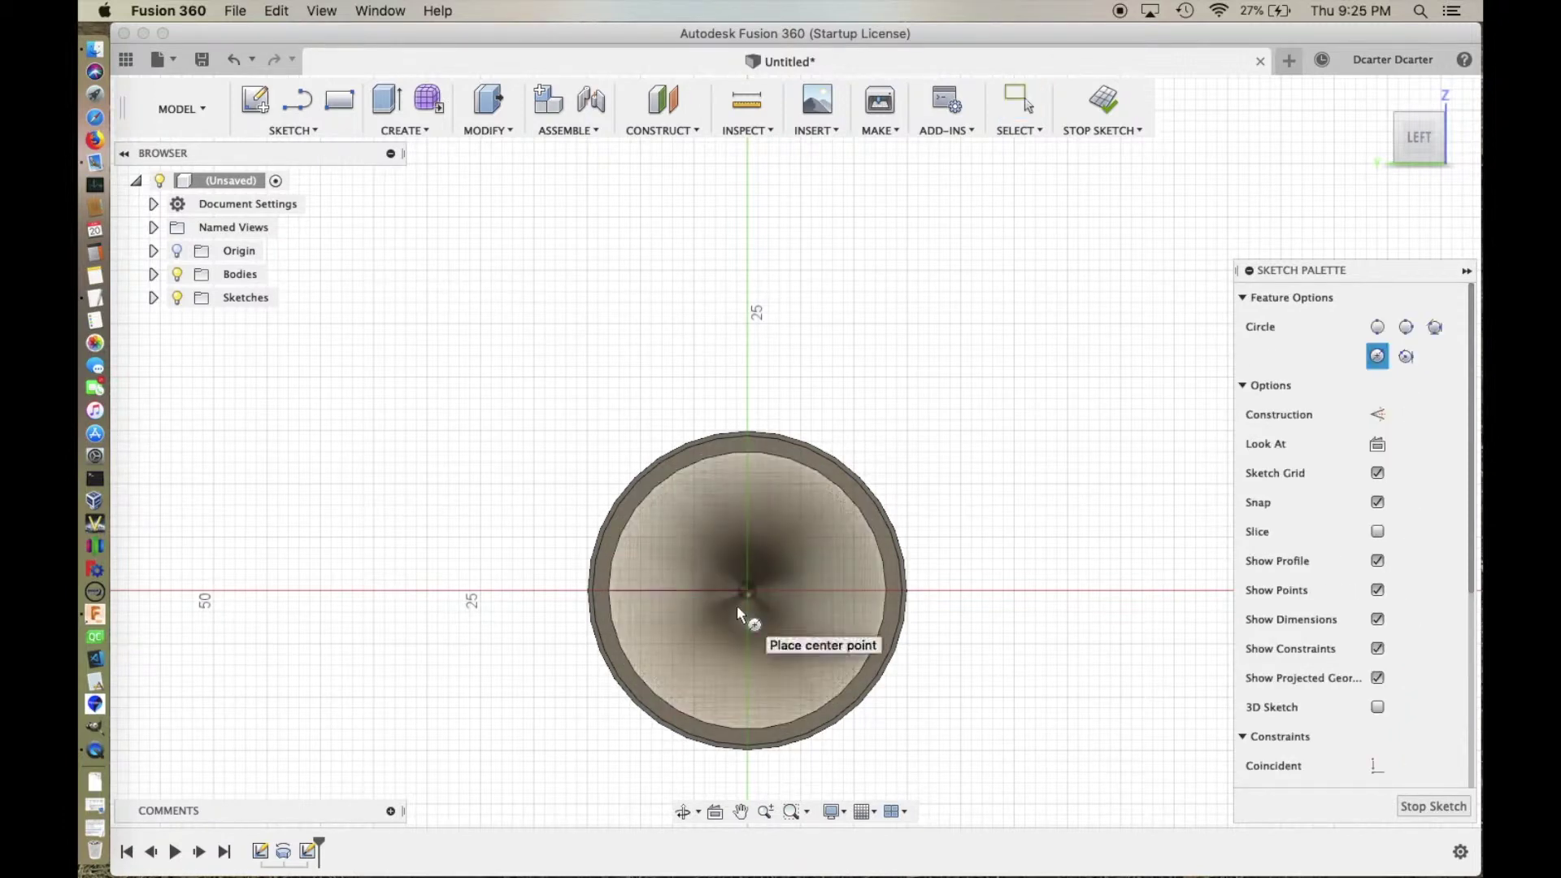
click(749, 590)
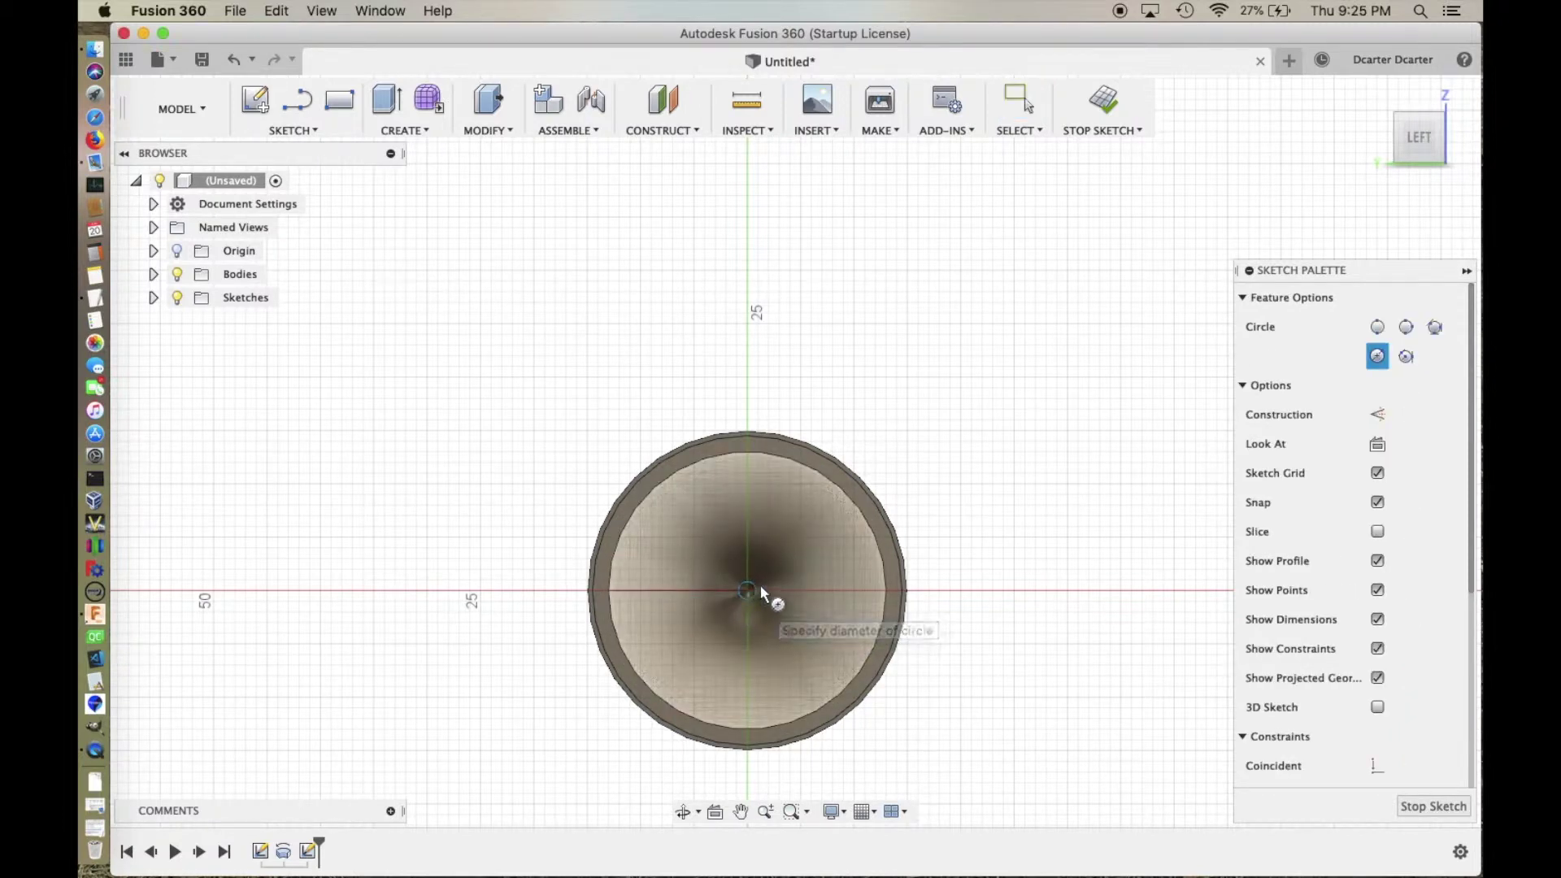
click(876, 524)
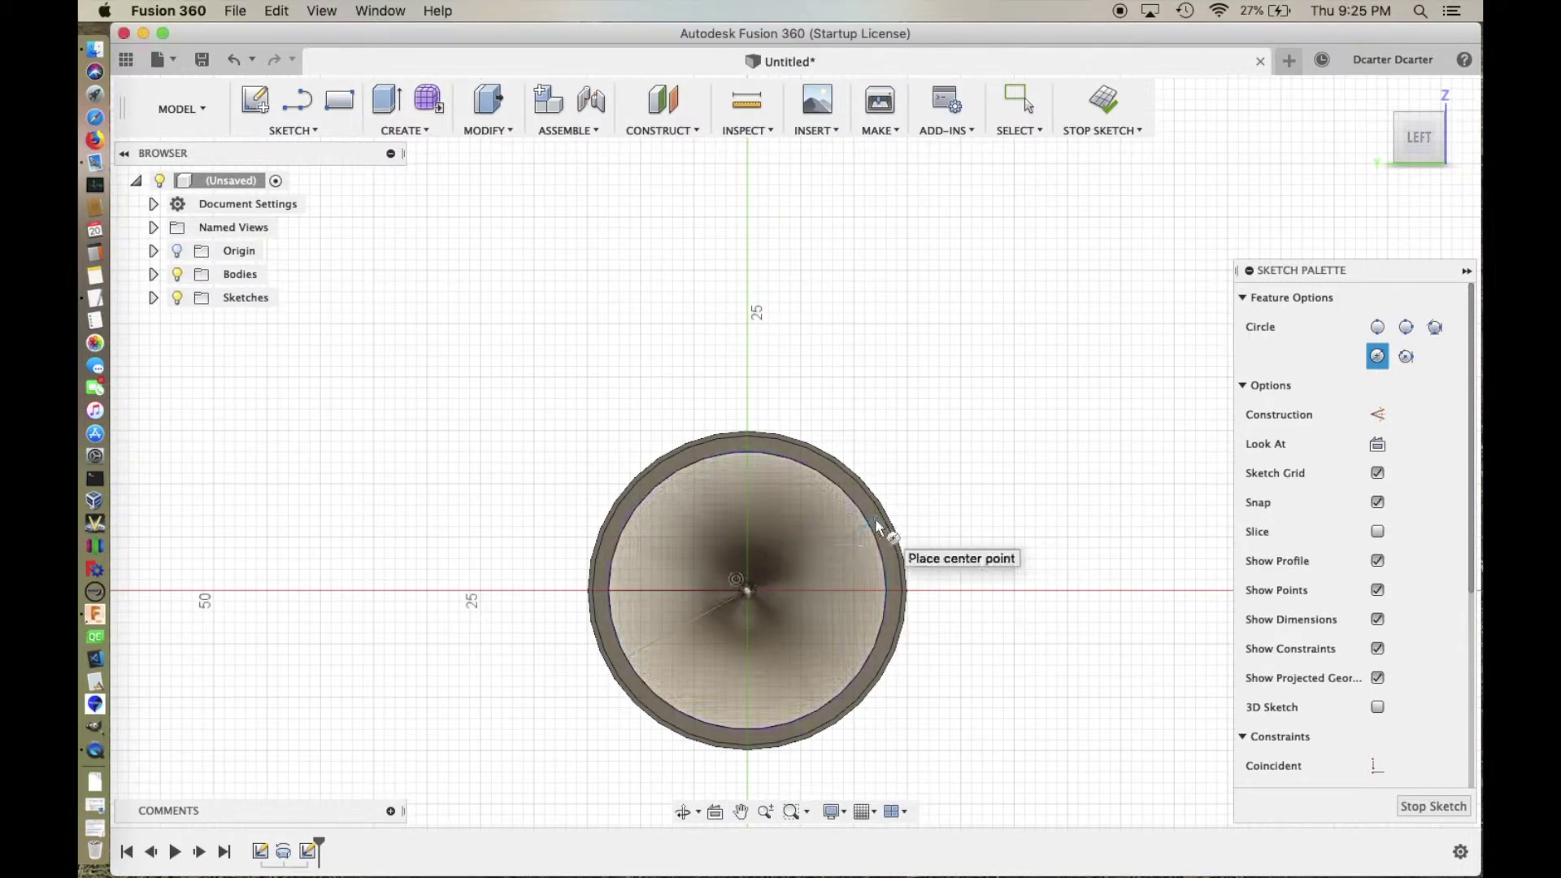
click(1100, 102)
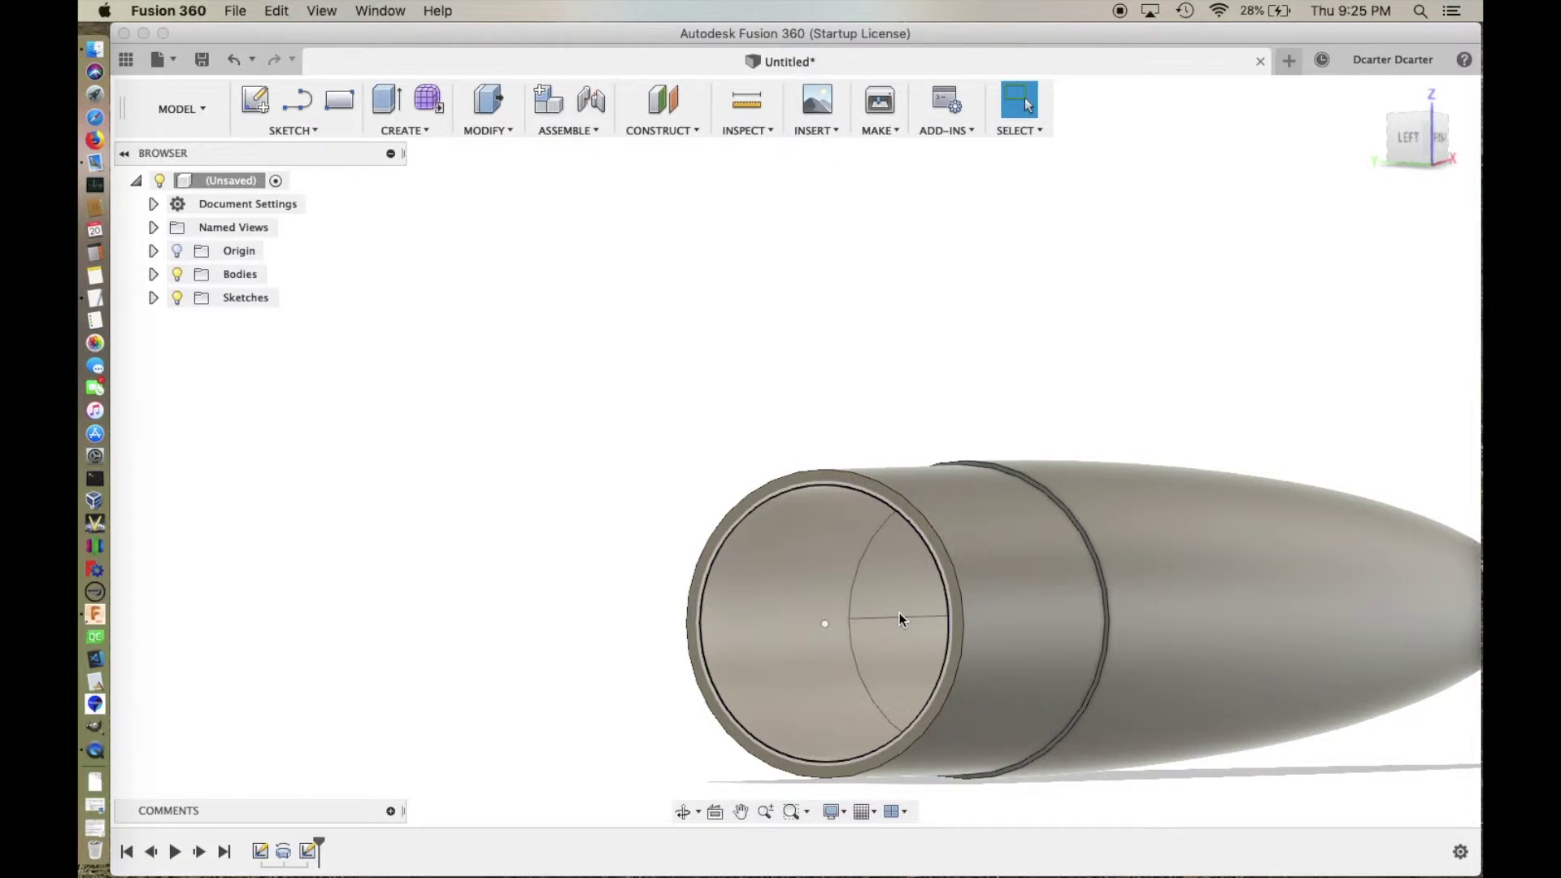
key(q)
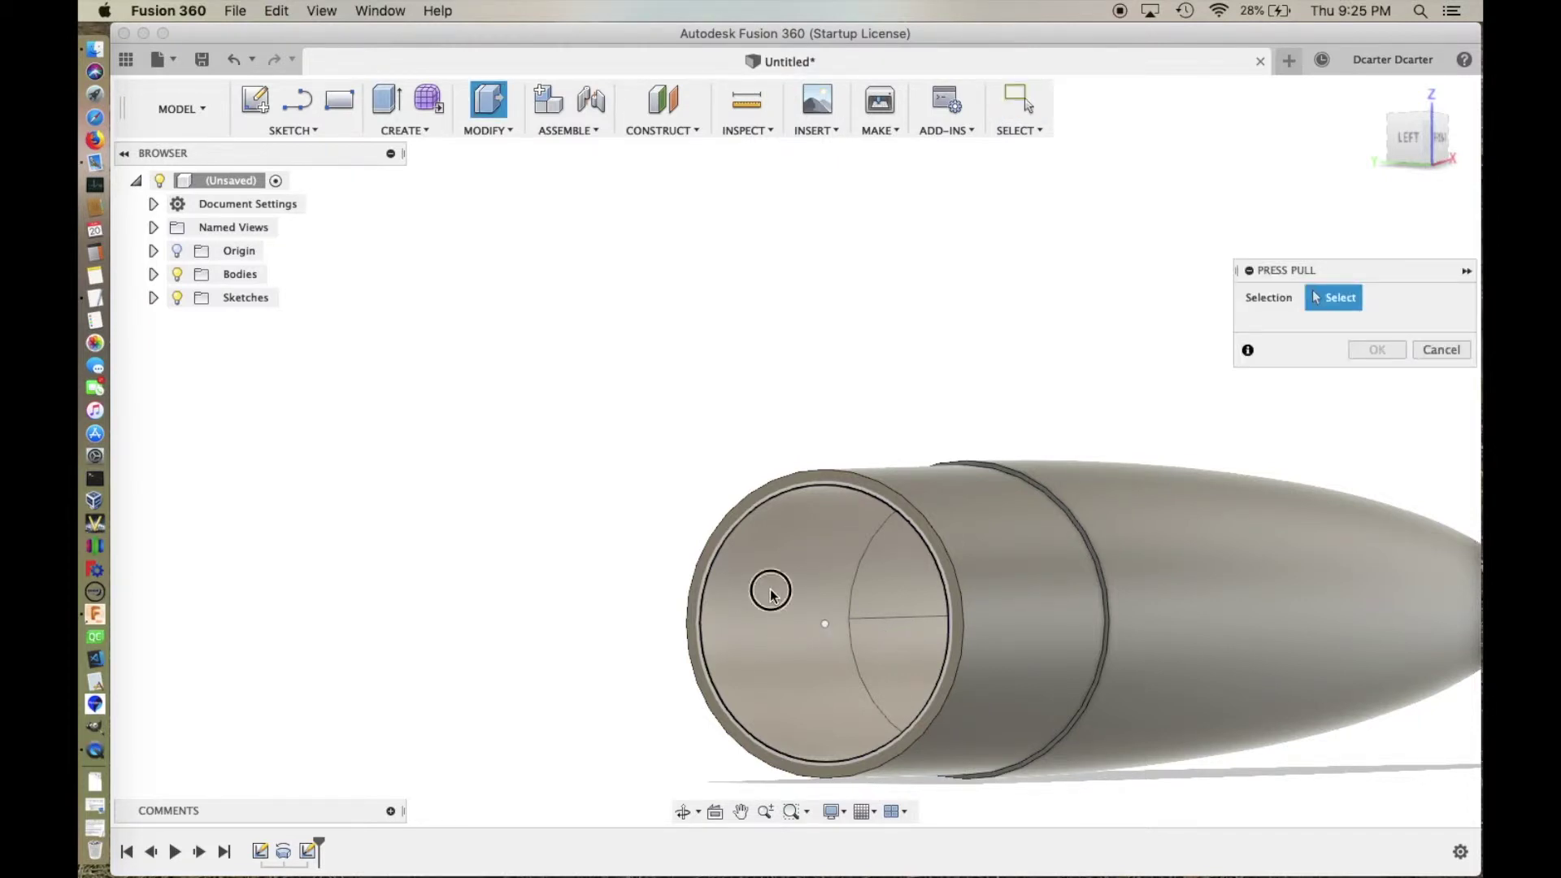
Step: Press-pull the circle profile 3 mm into the tube as a joined solid base
click(769, 590)
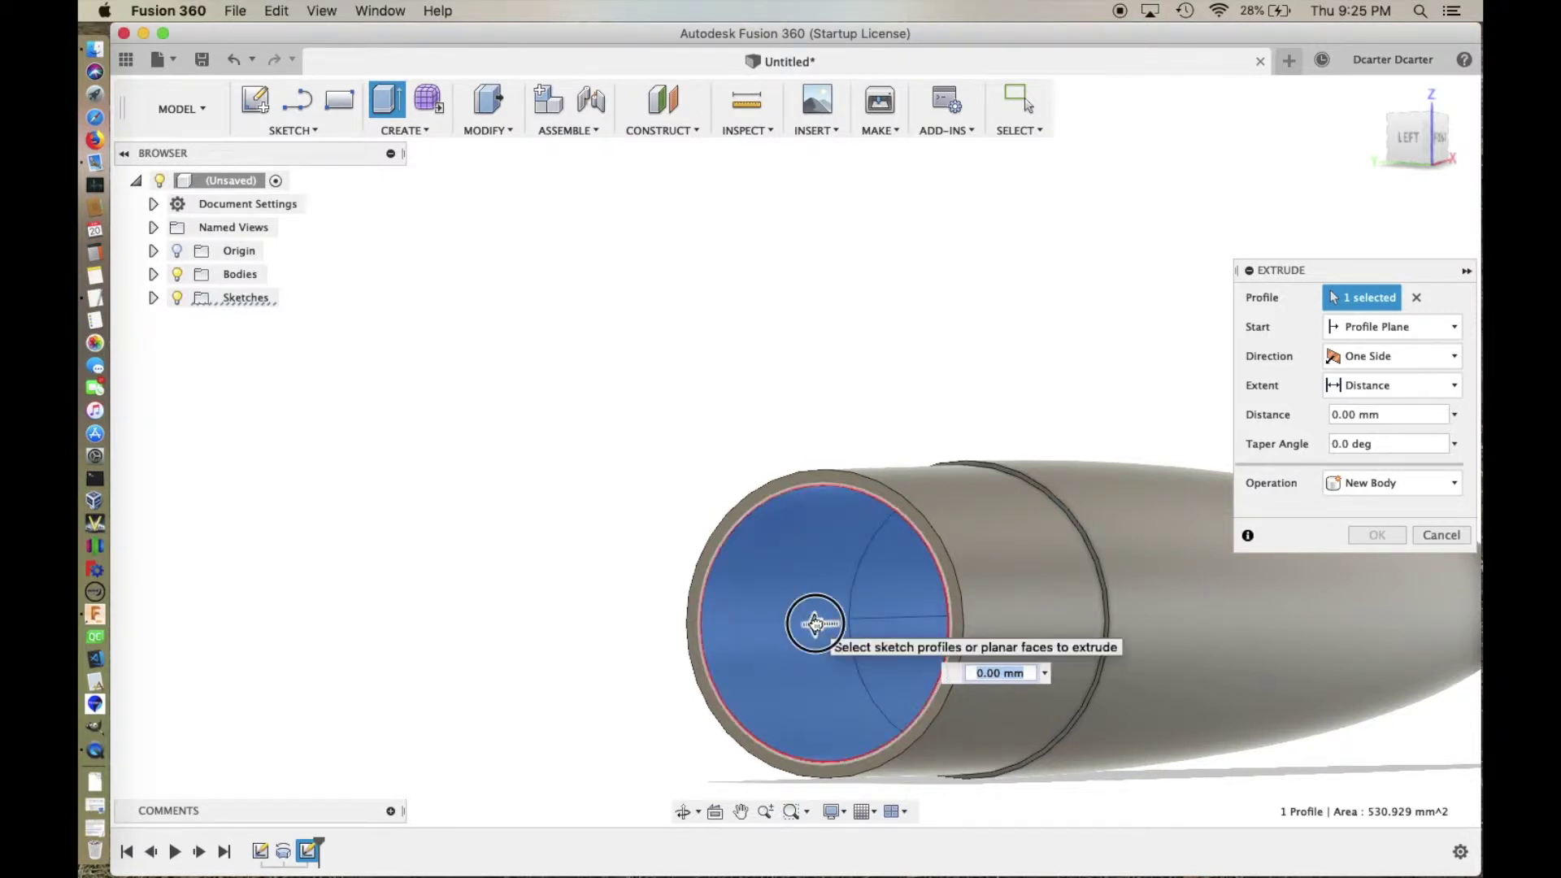
drag(814, 623, 828, 624)
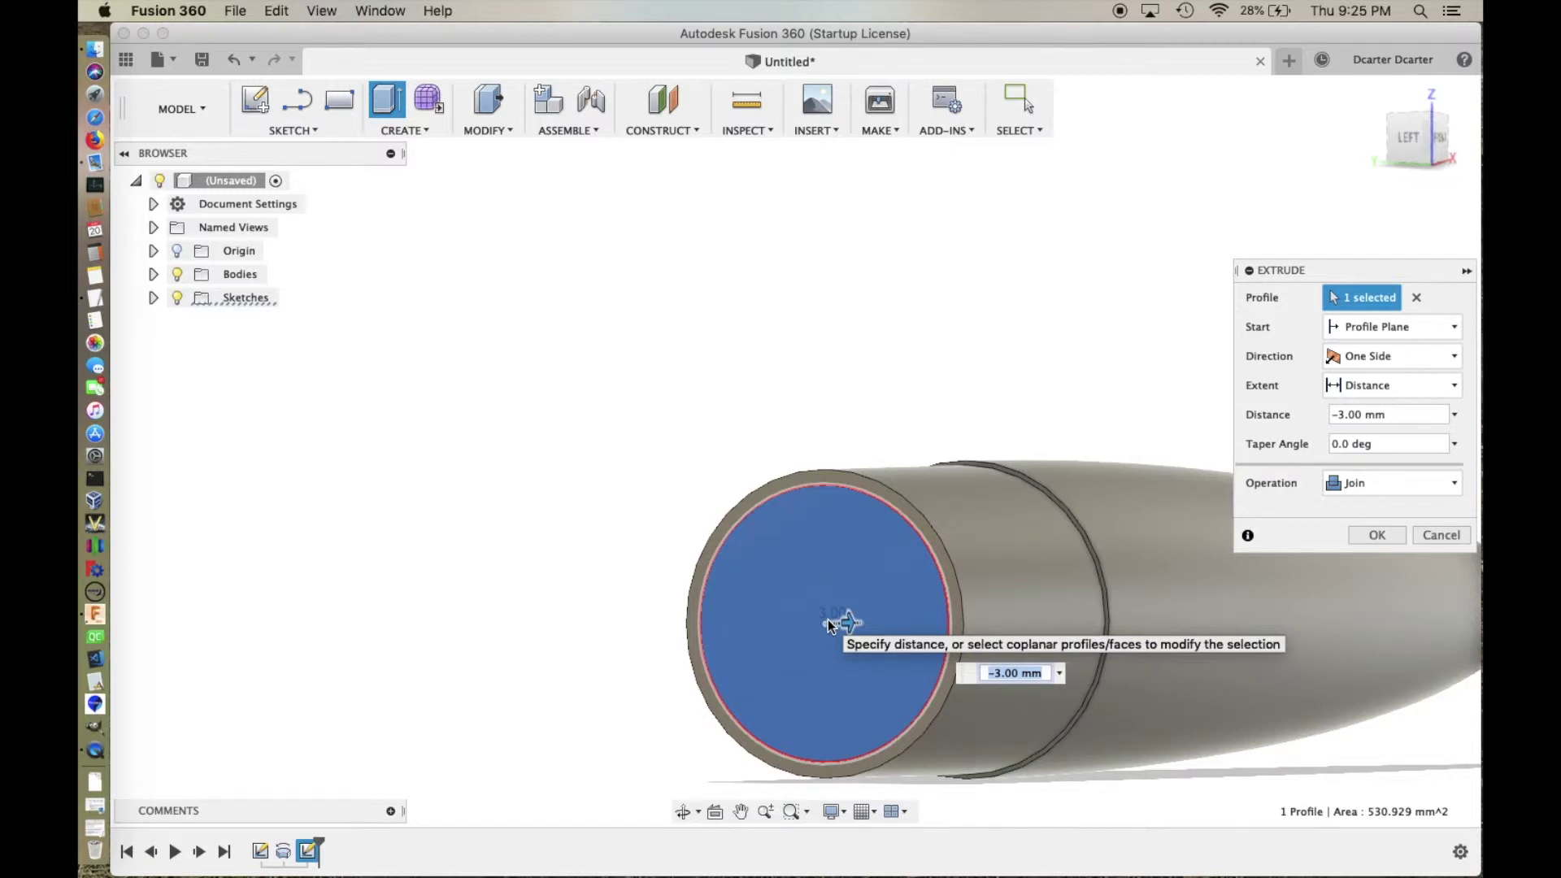
click(1374, 538)
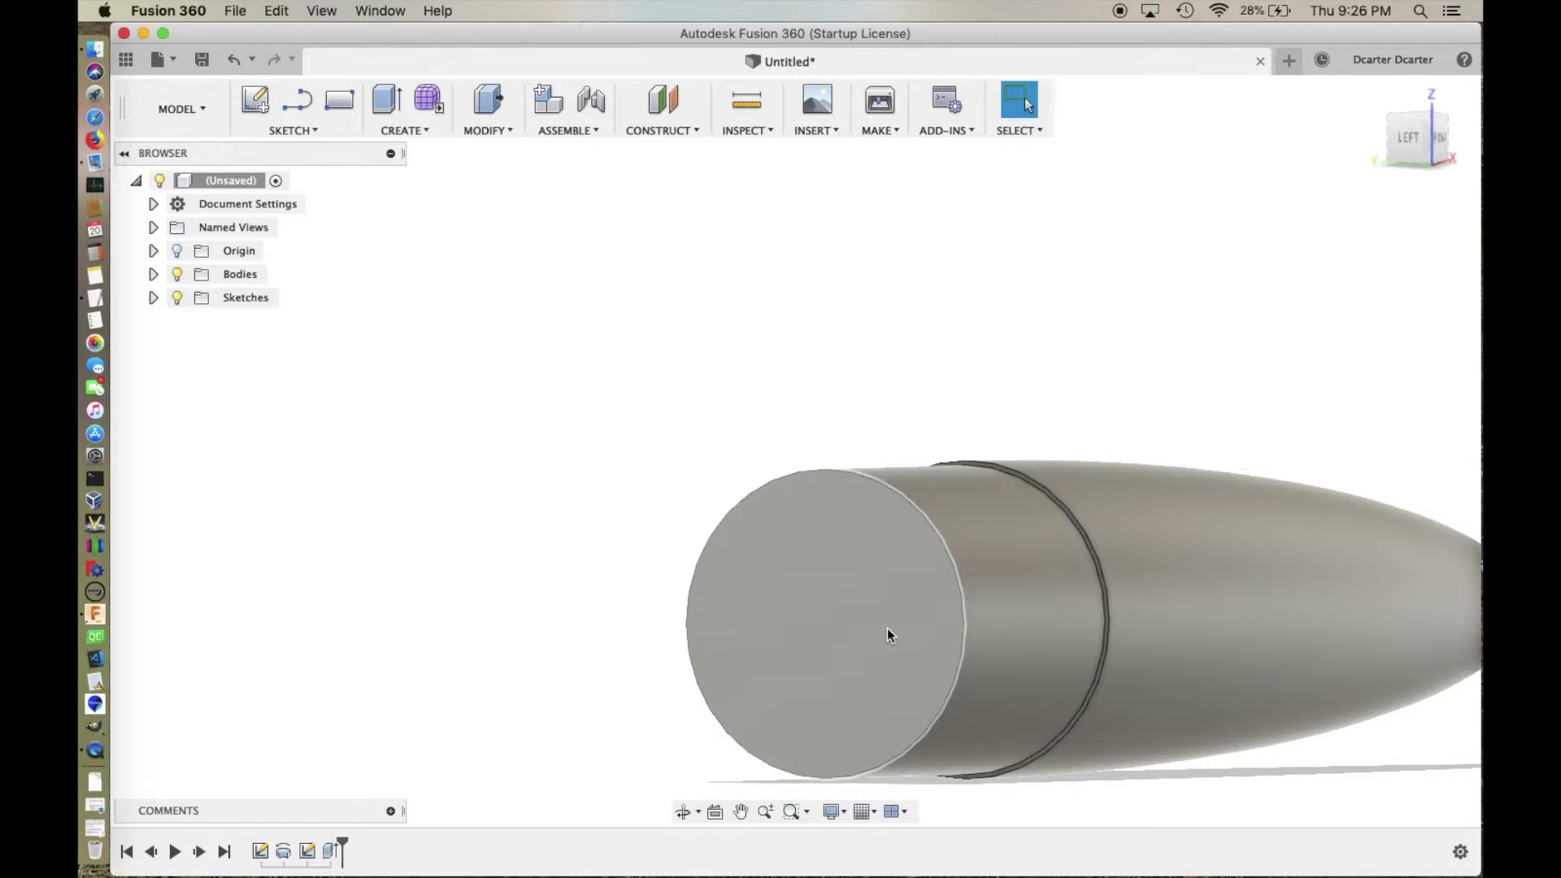
click(847, 582)
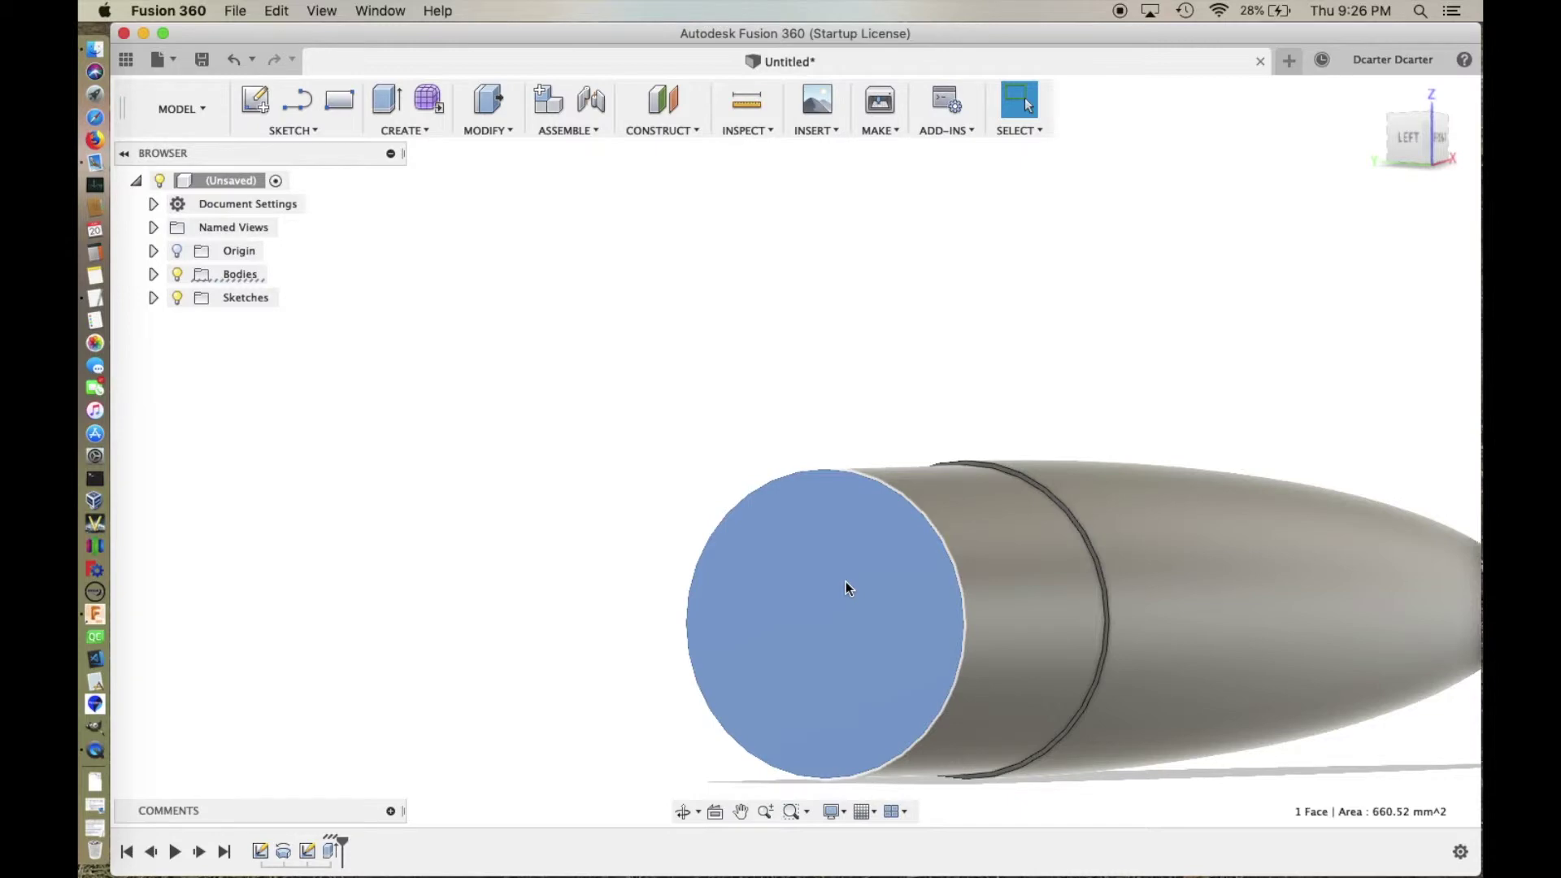
Step: Start a sketch on the cap face and draw a 12 mm radius centre-point arc
click(257, 103)
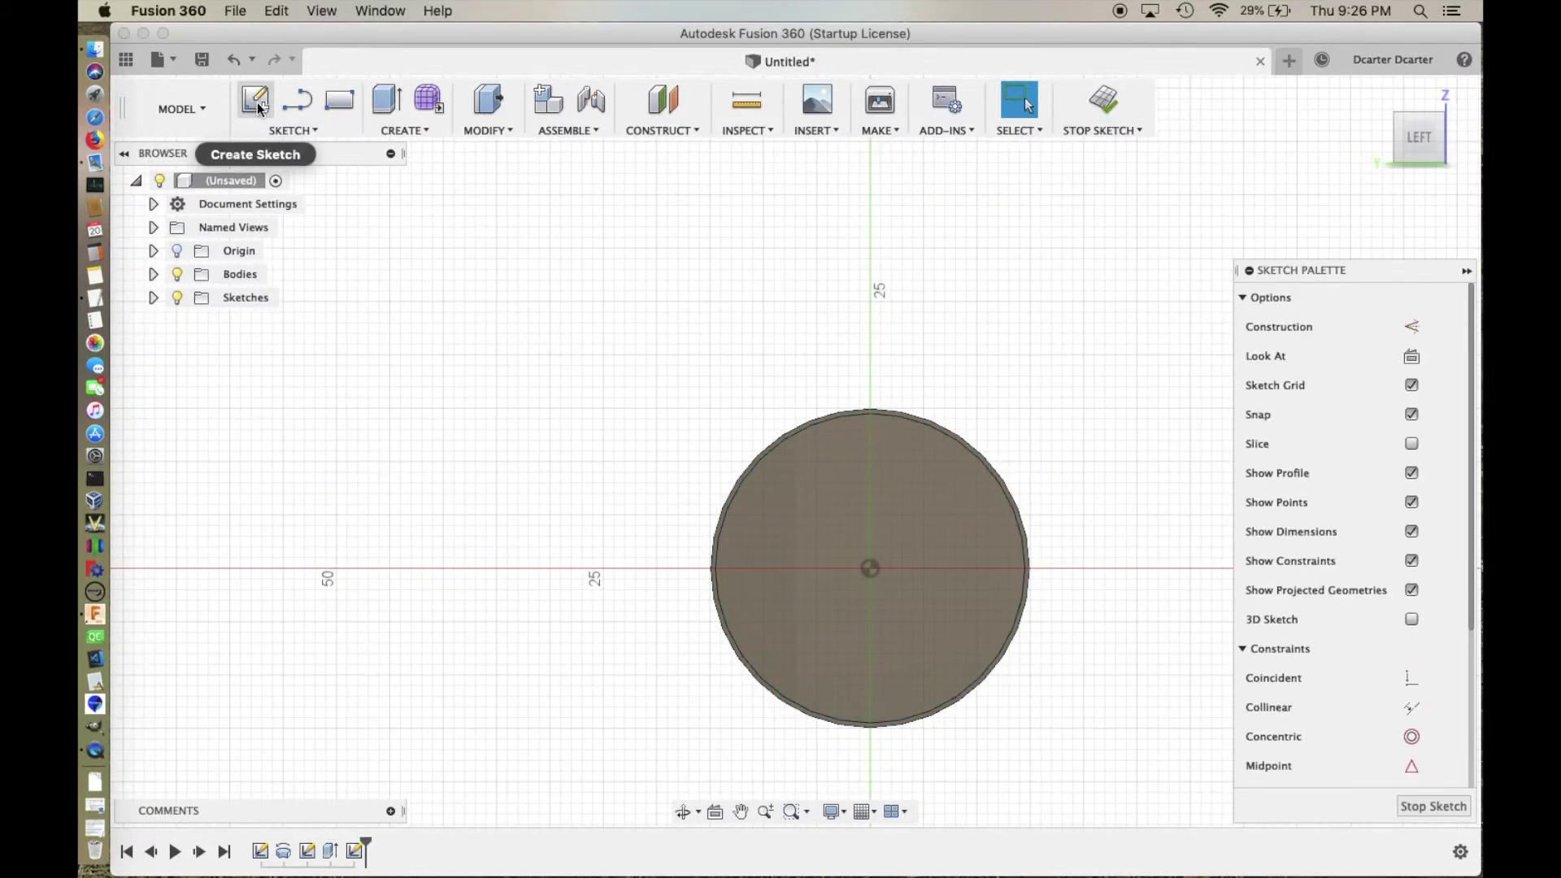
click(312, 127)
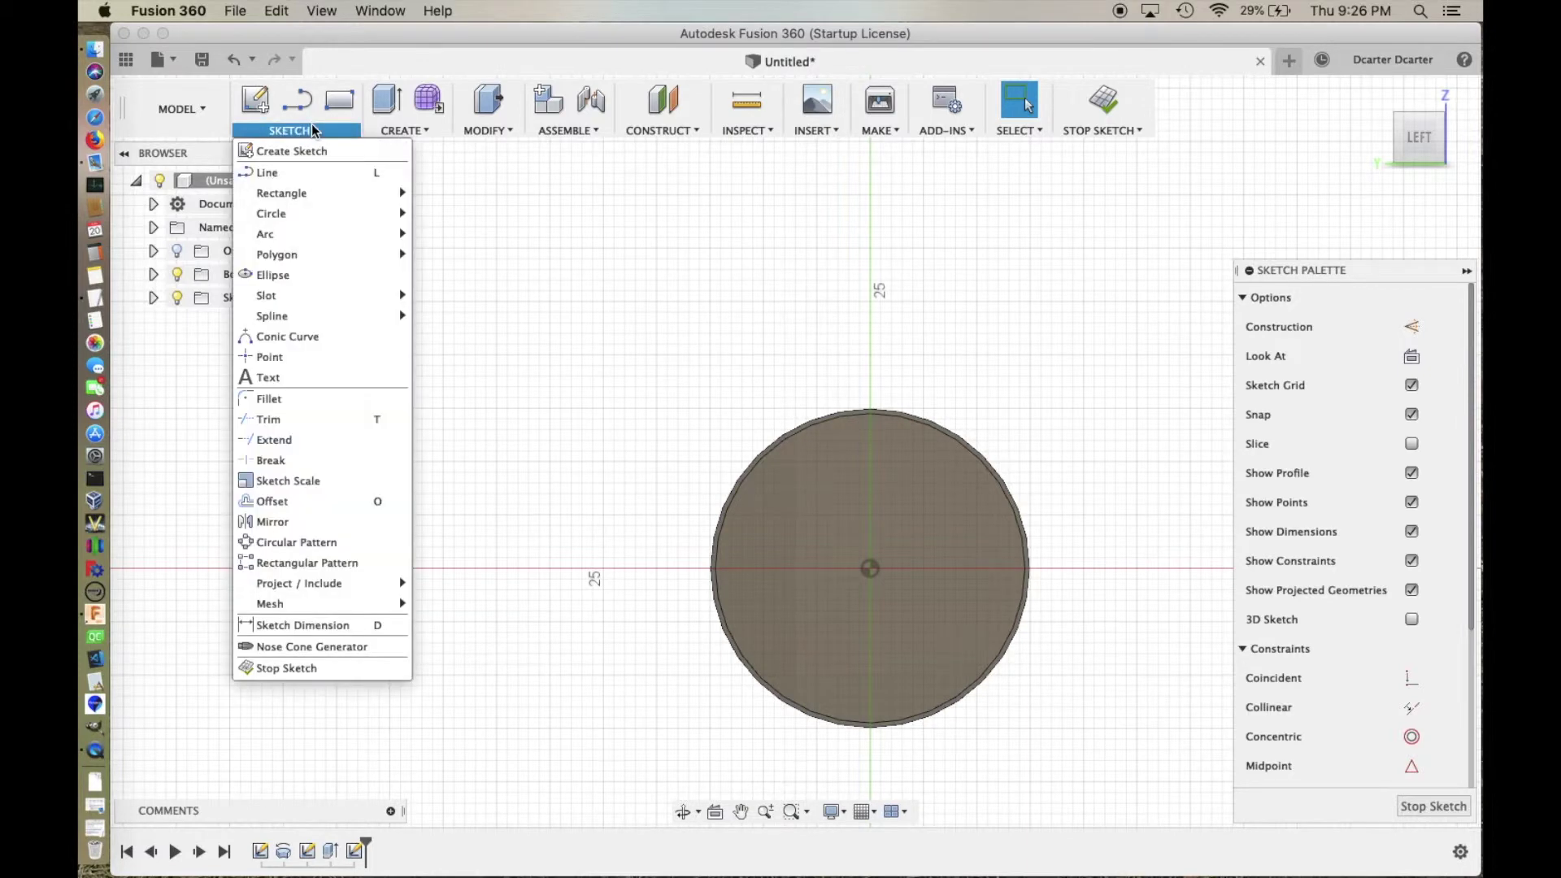
mouse_move(390, 234)
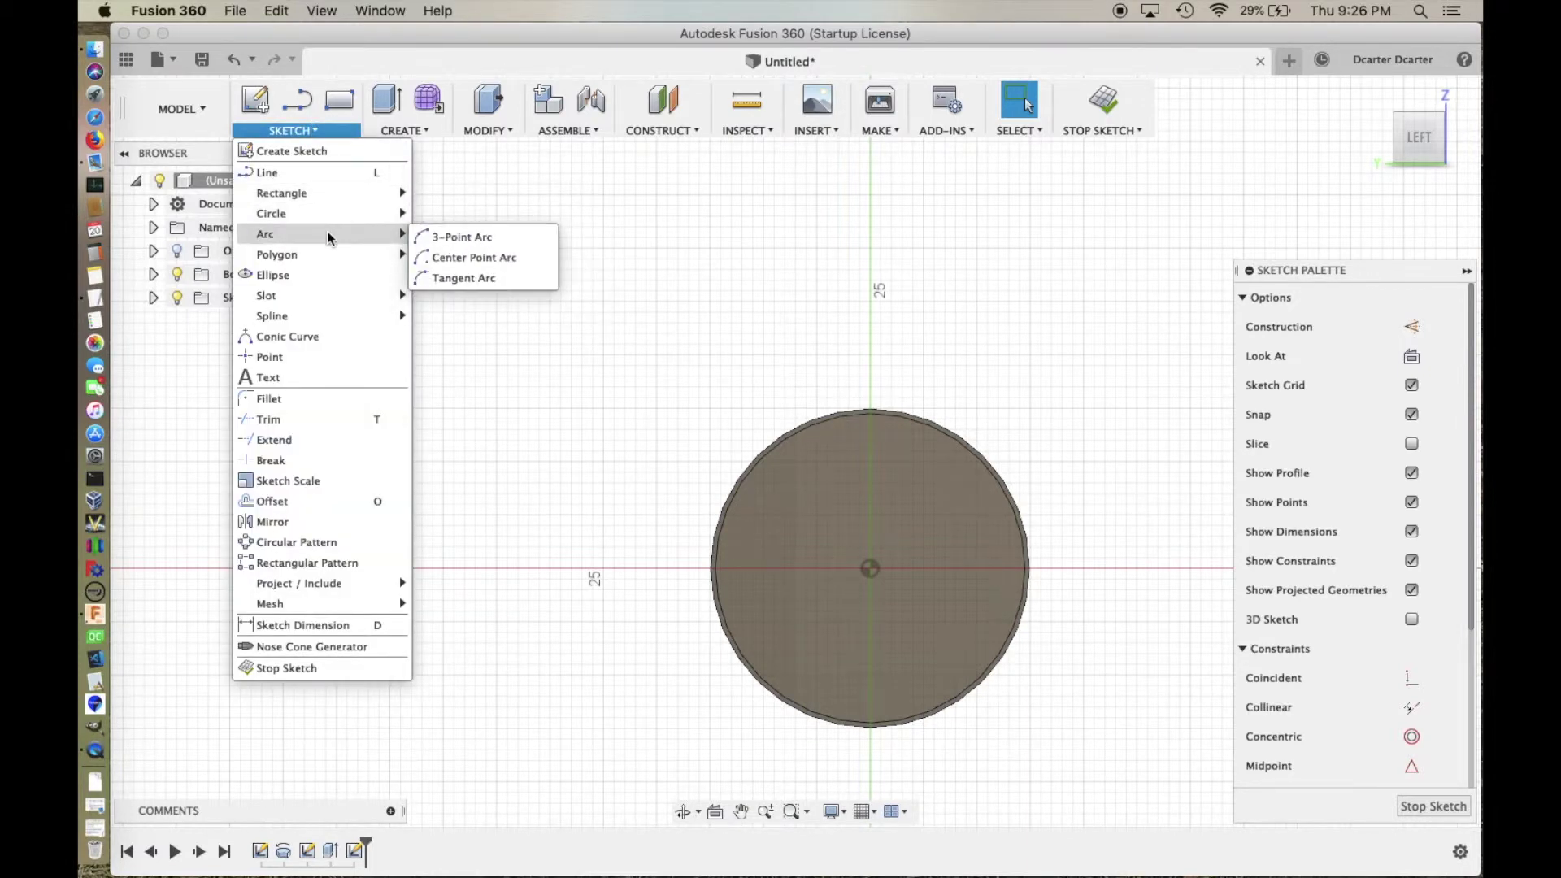
click(467, 259)
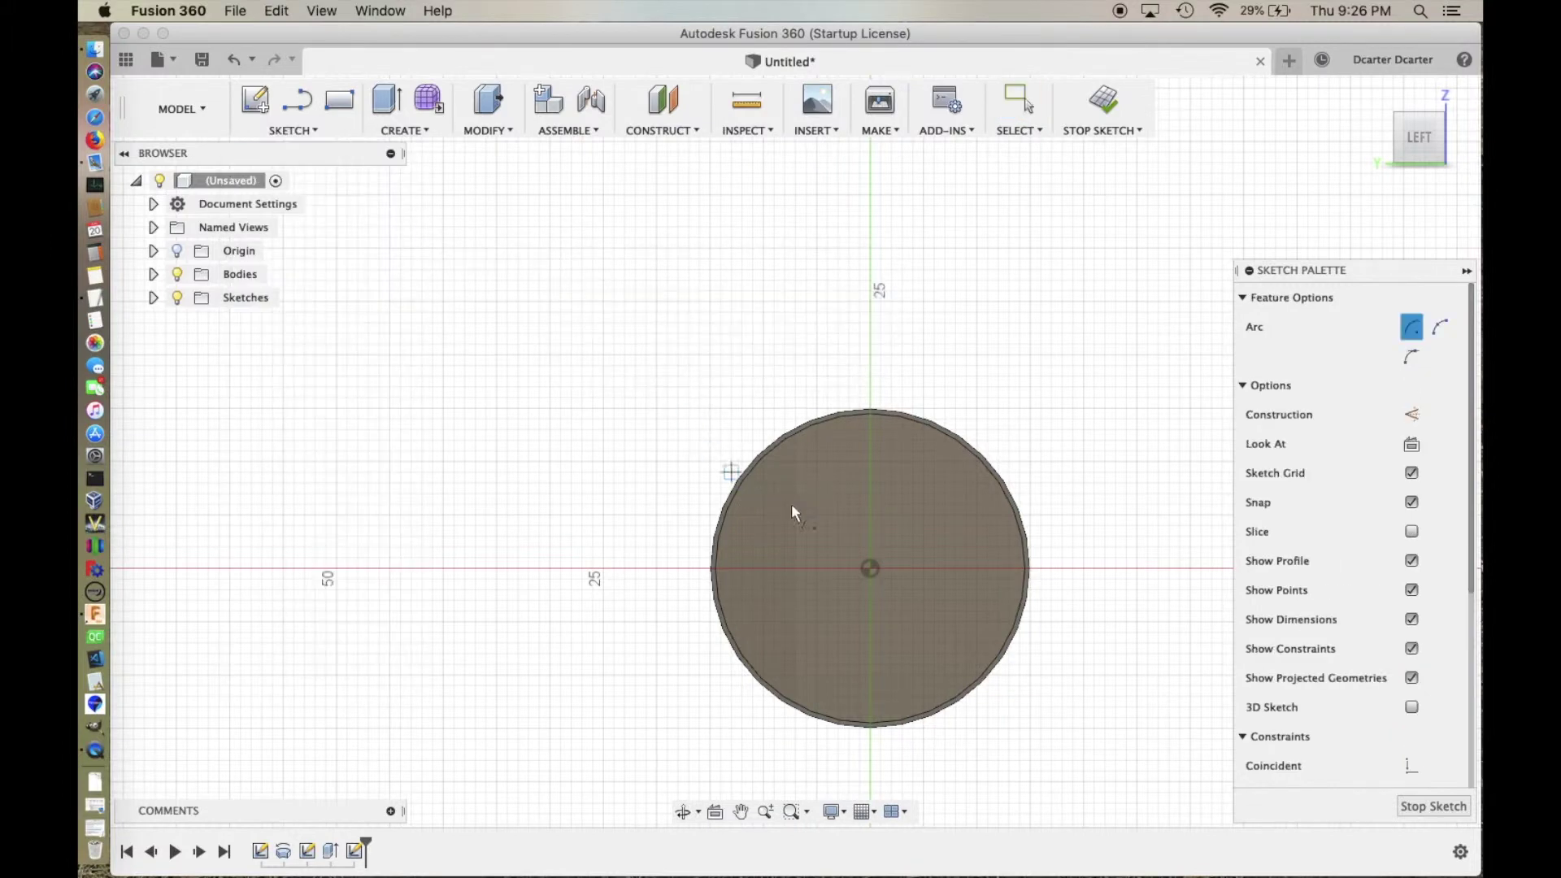
click(872, 569)
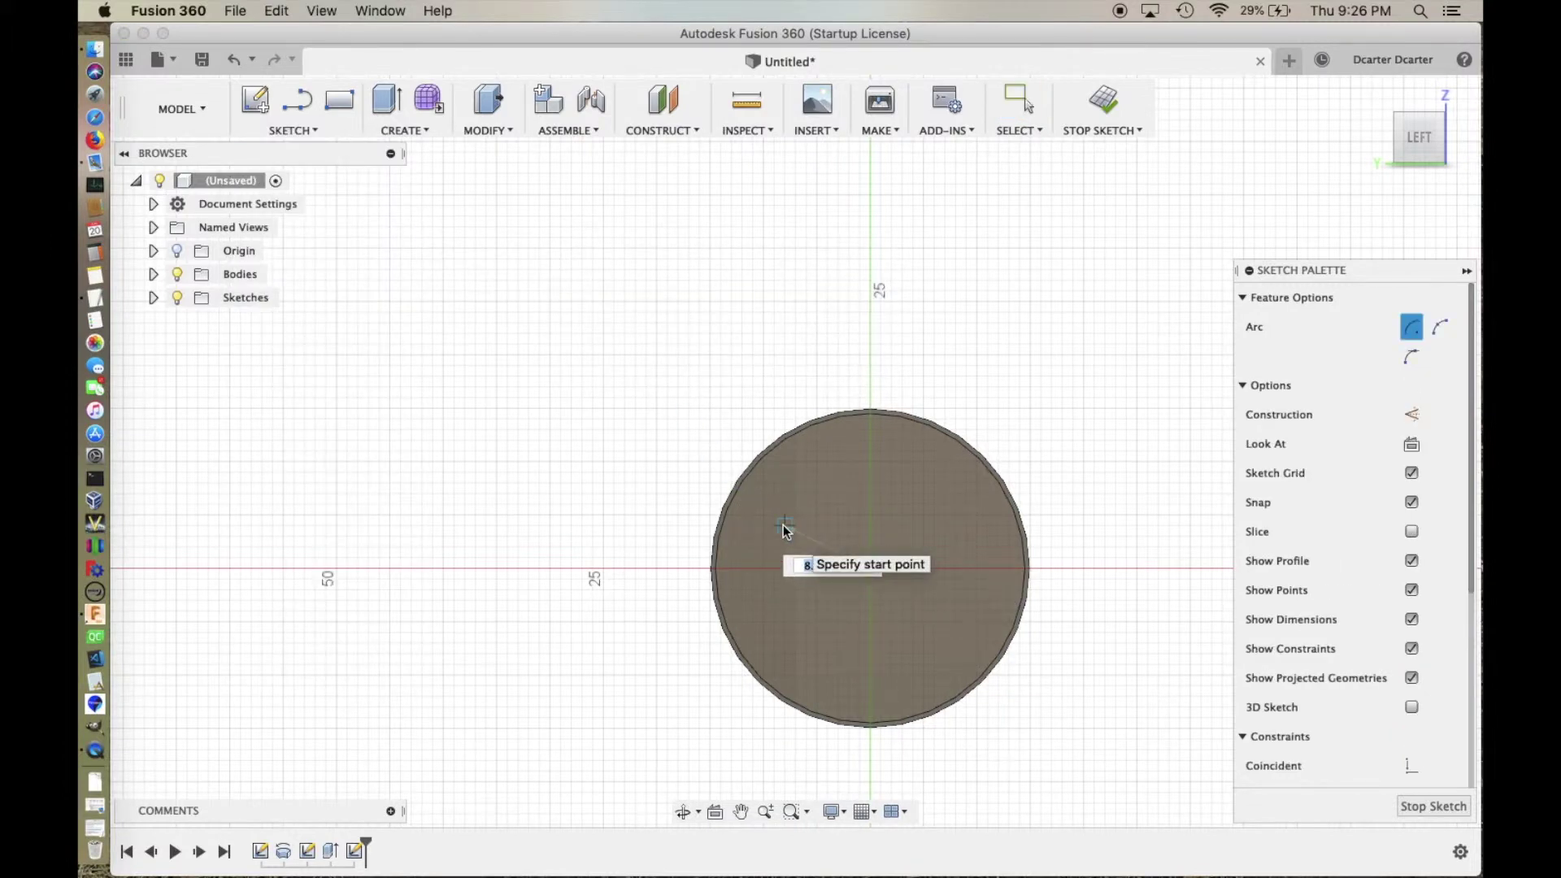
text(12)
click(748, 527)
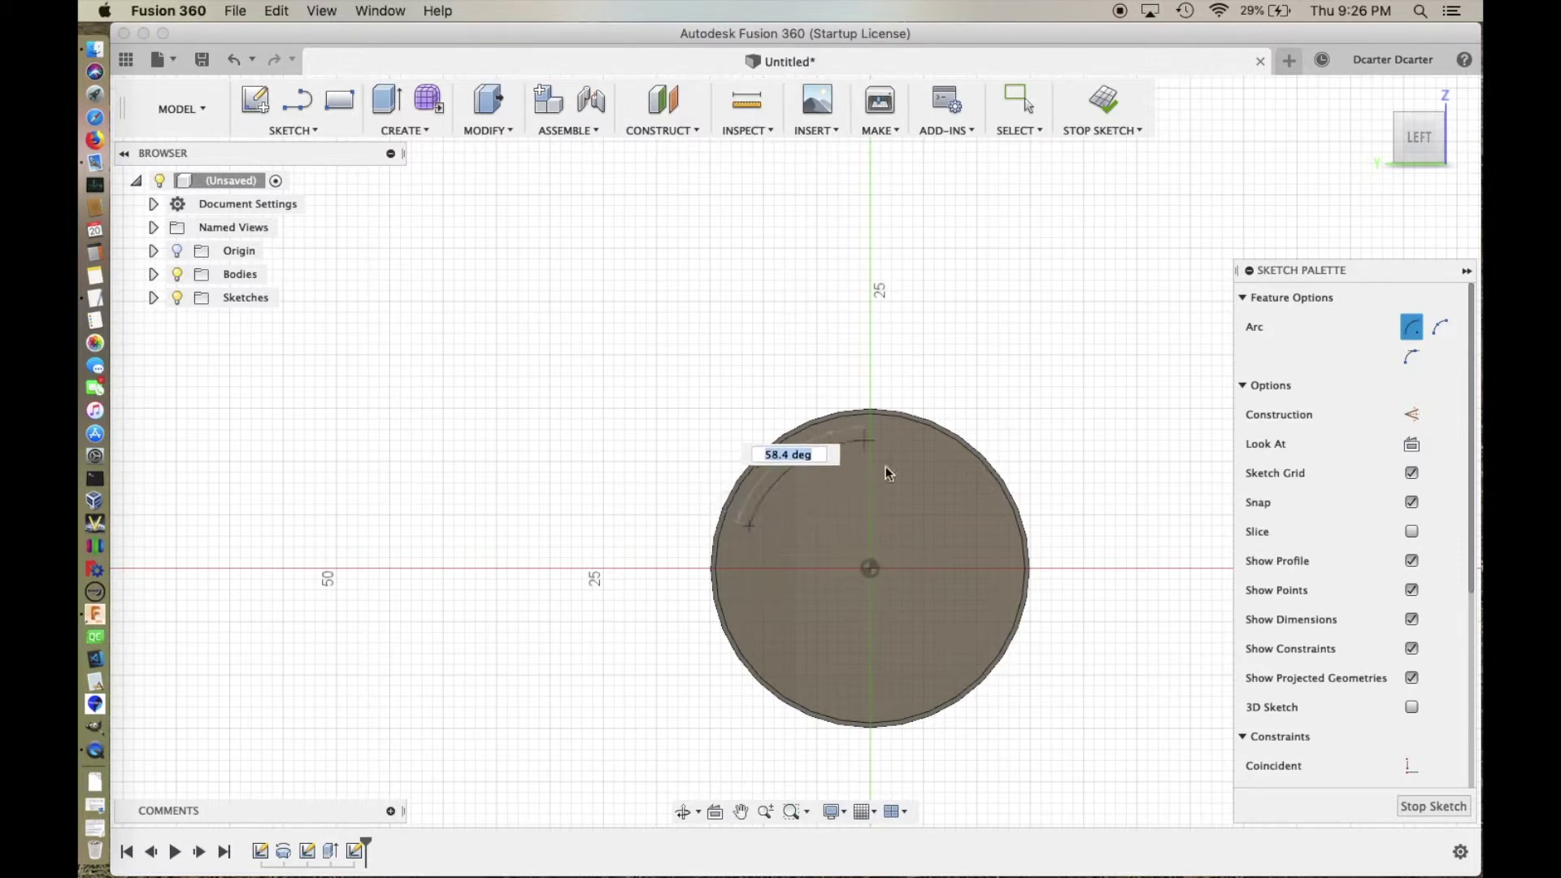
click(982, 533)
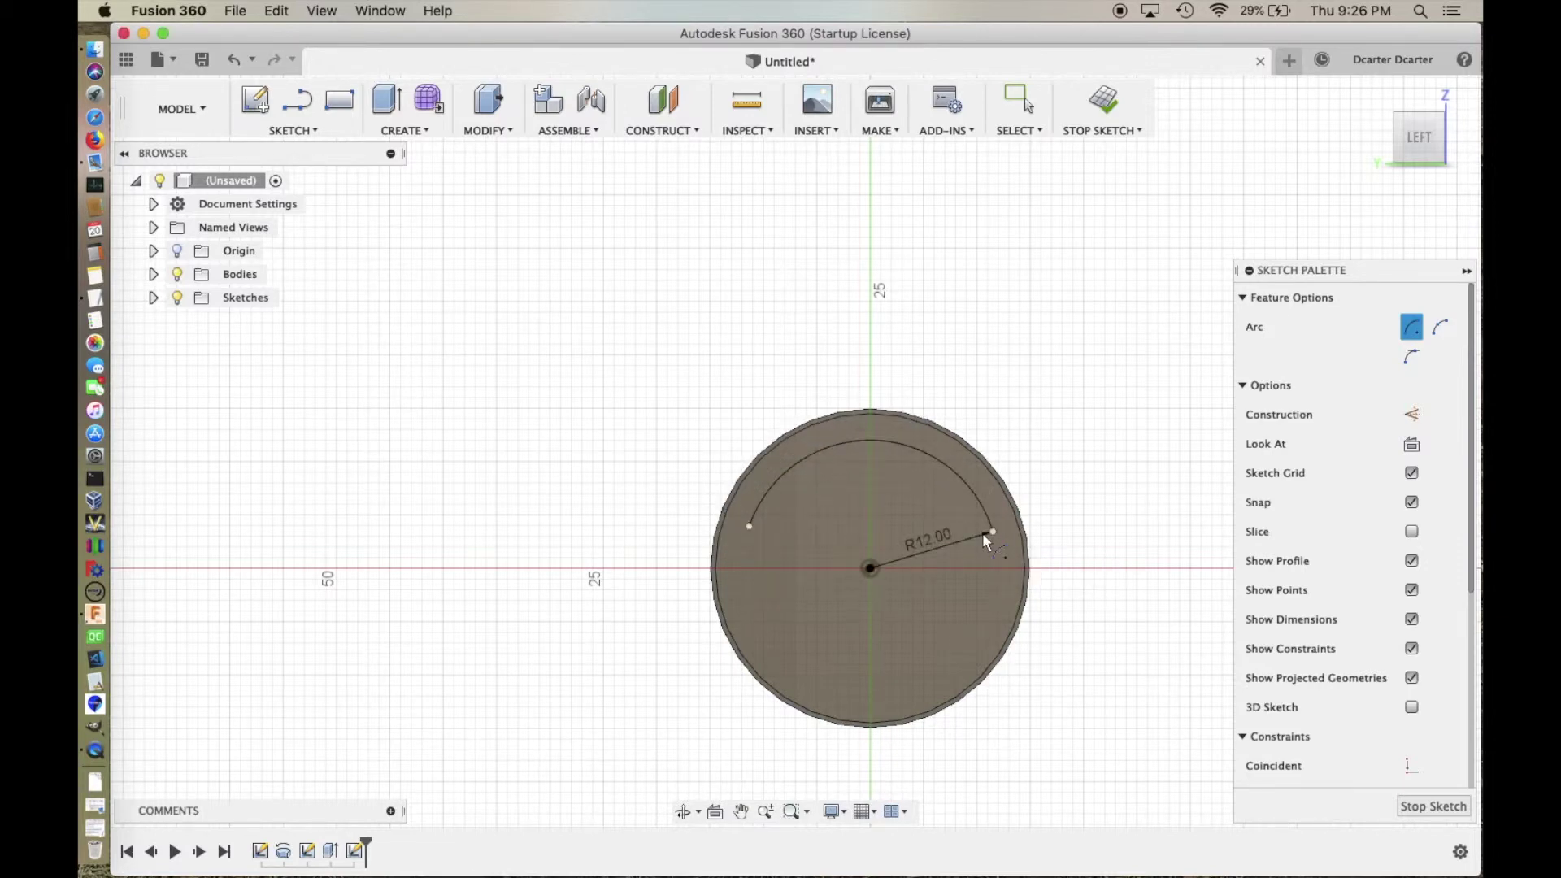
right_click(1051, 407)
key(Escape)
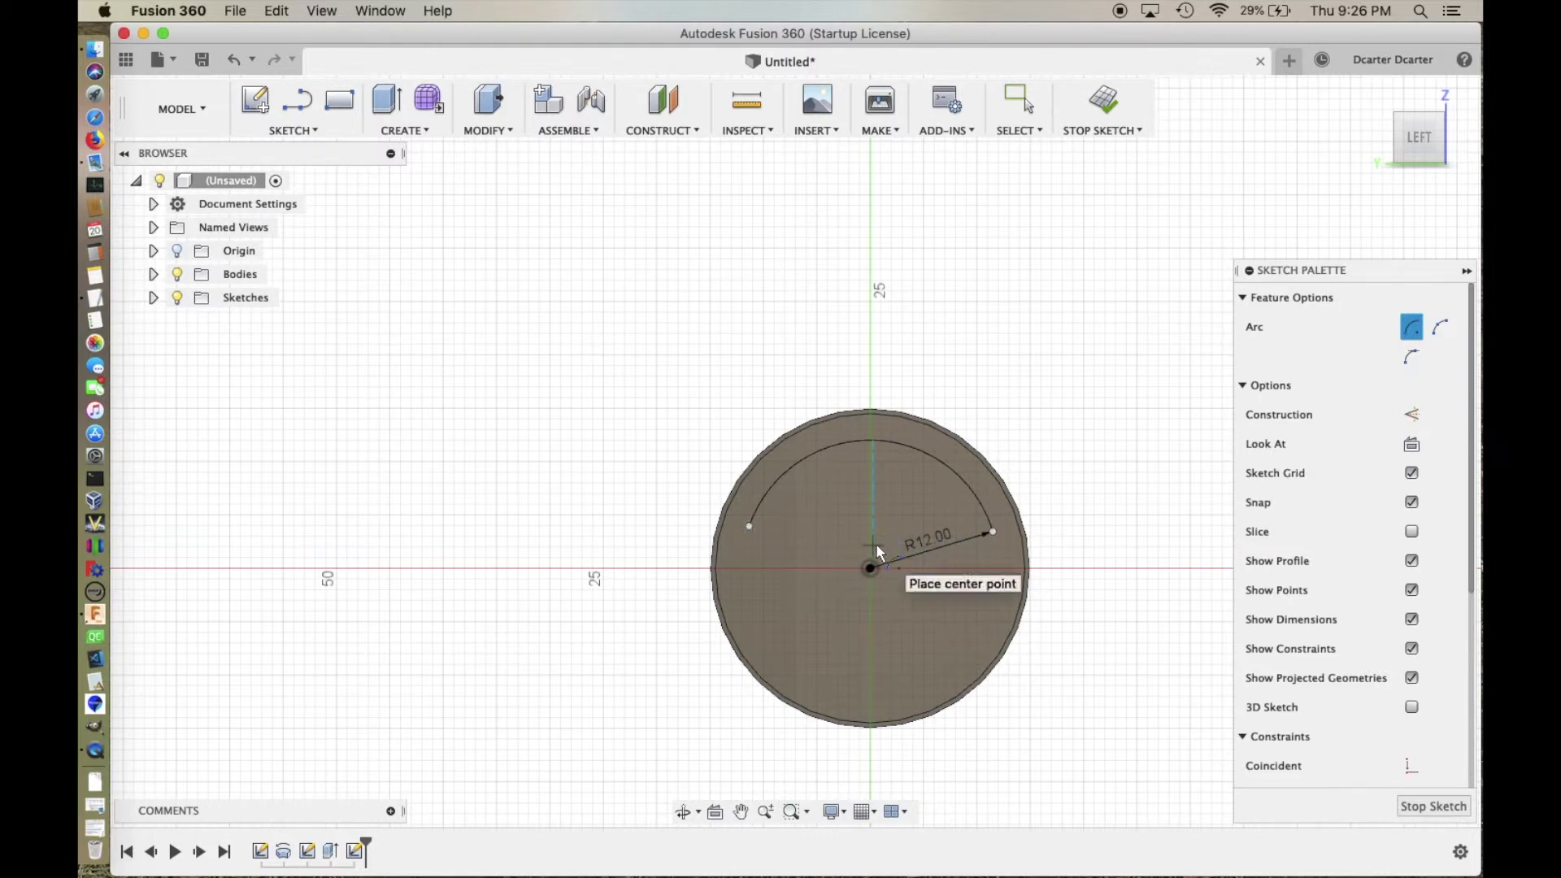
Step: Close the arc with a straight line between its two endpoints
key(Escape)
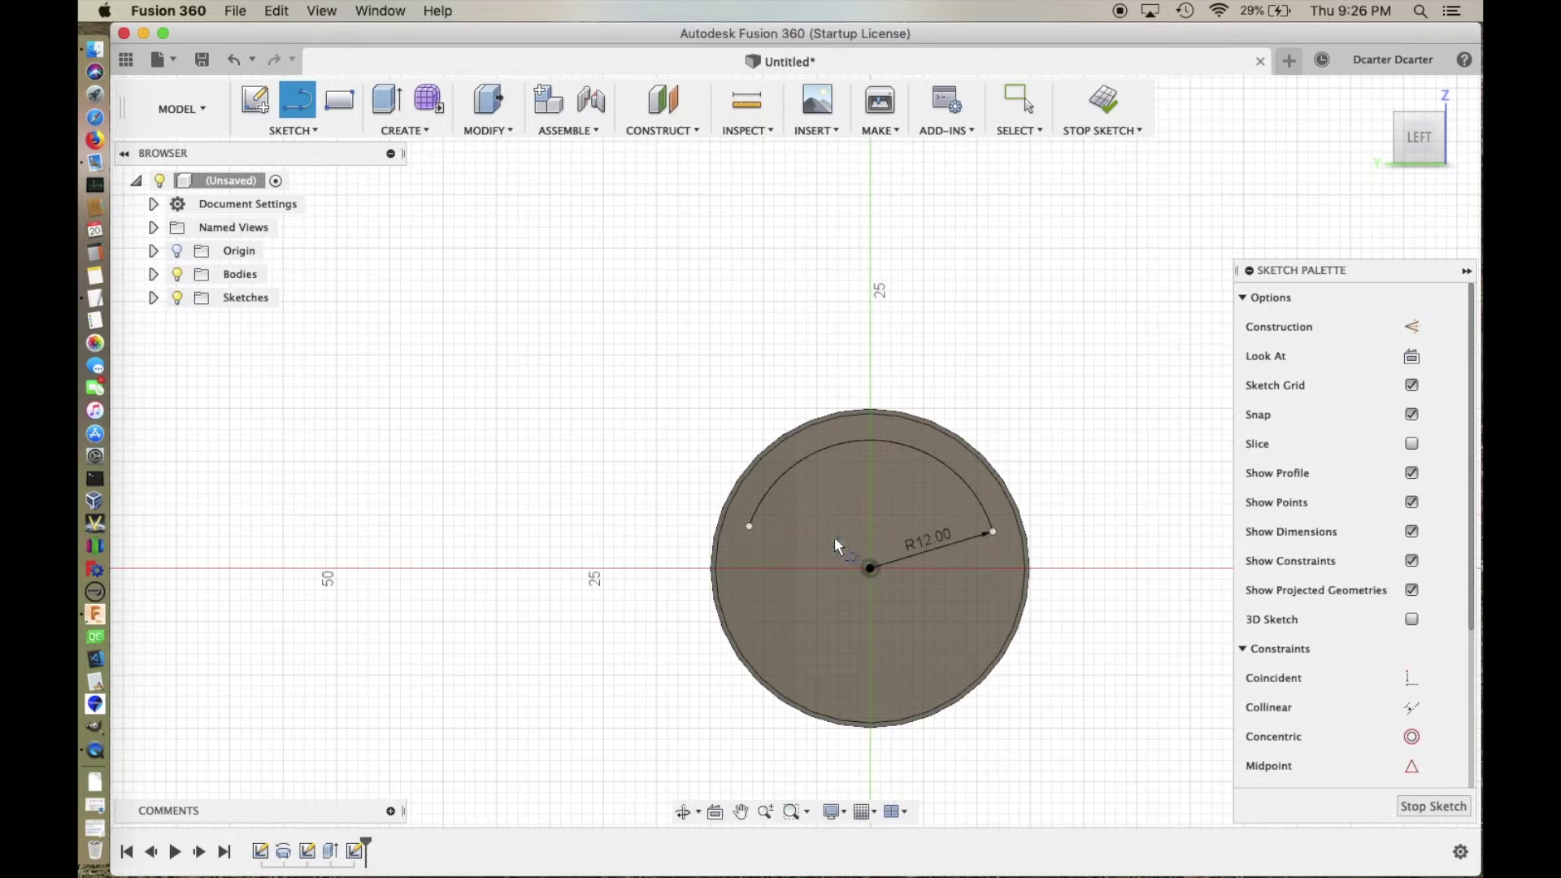
click(750, 527)
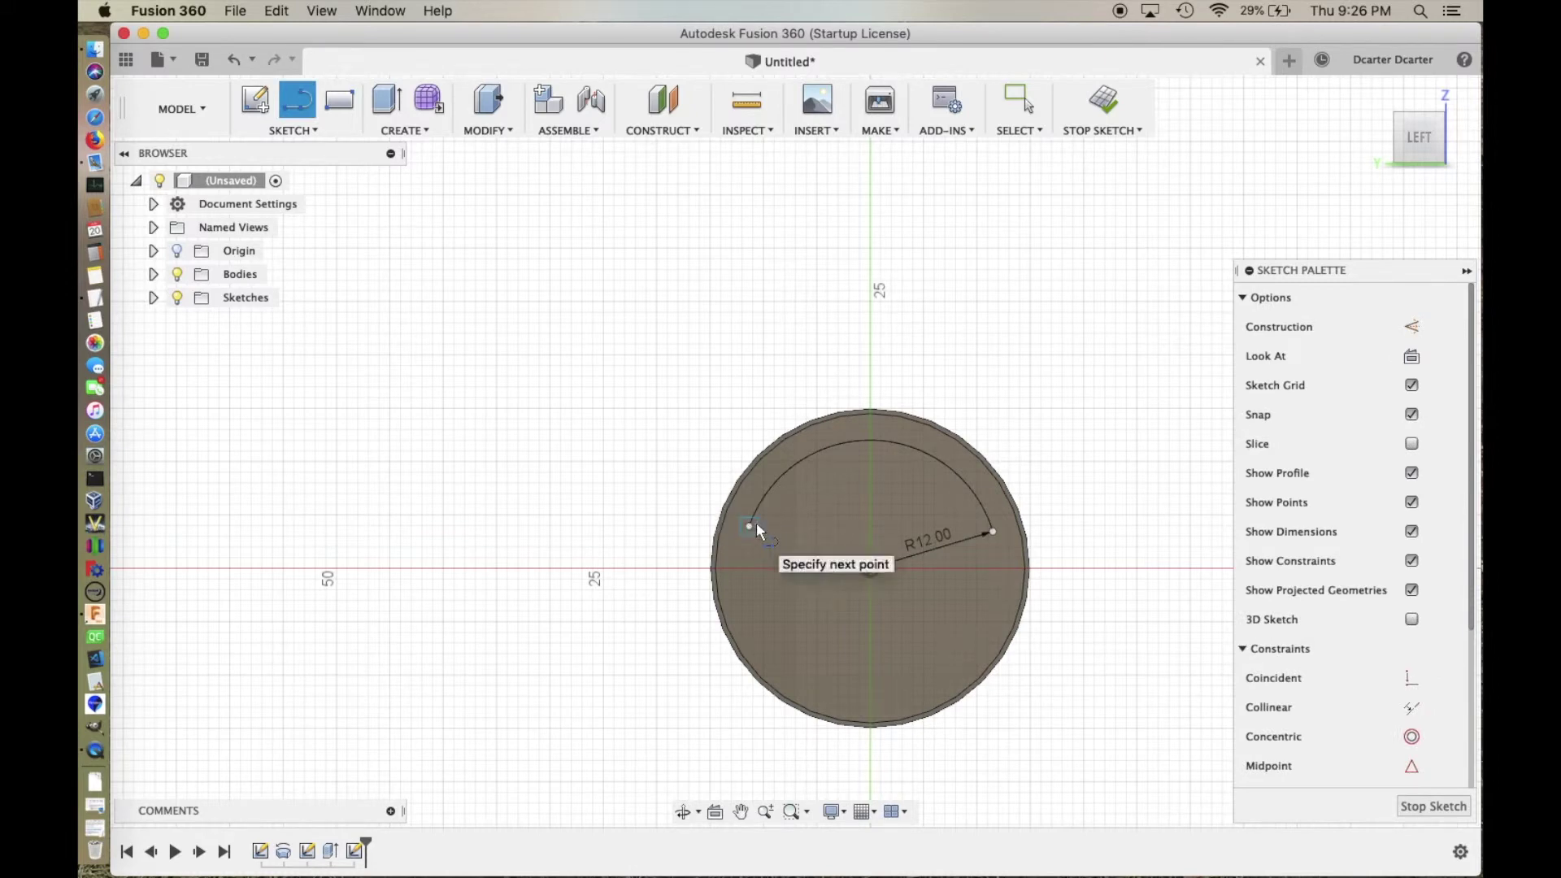
double_click(992, 533)
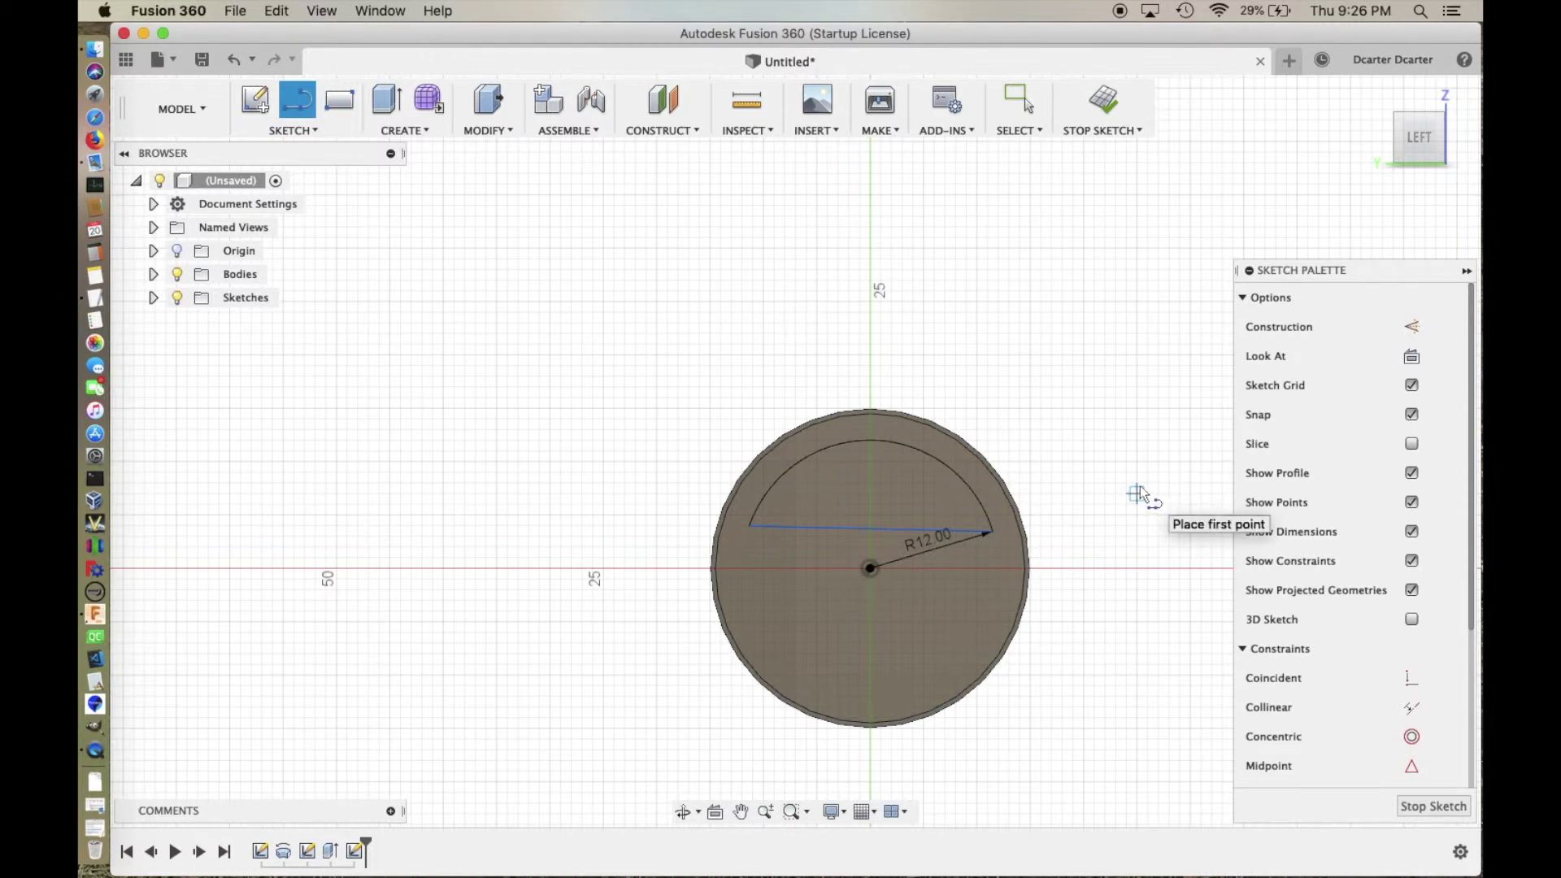
key(Escape)
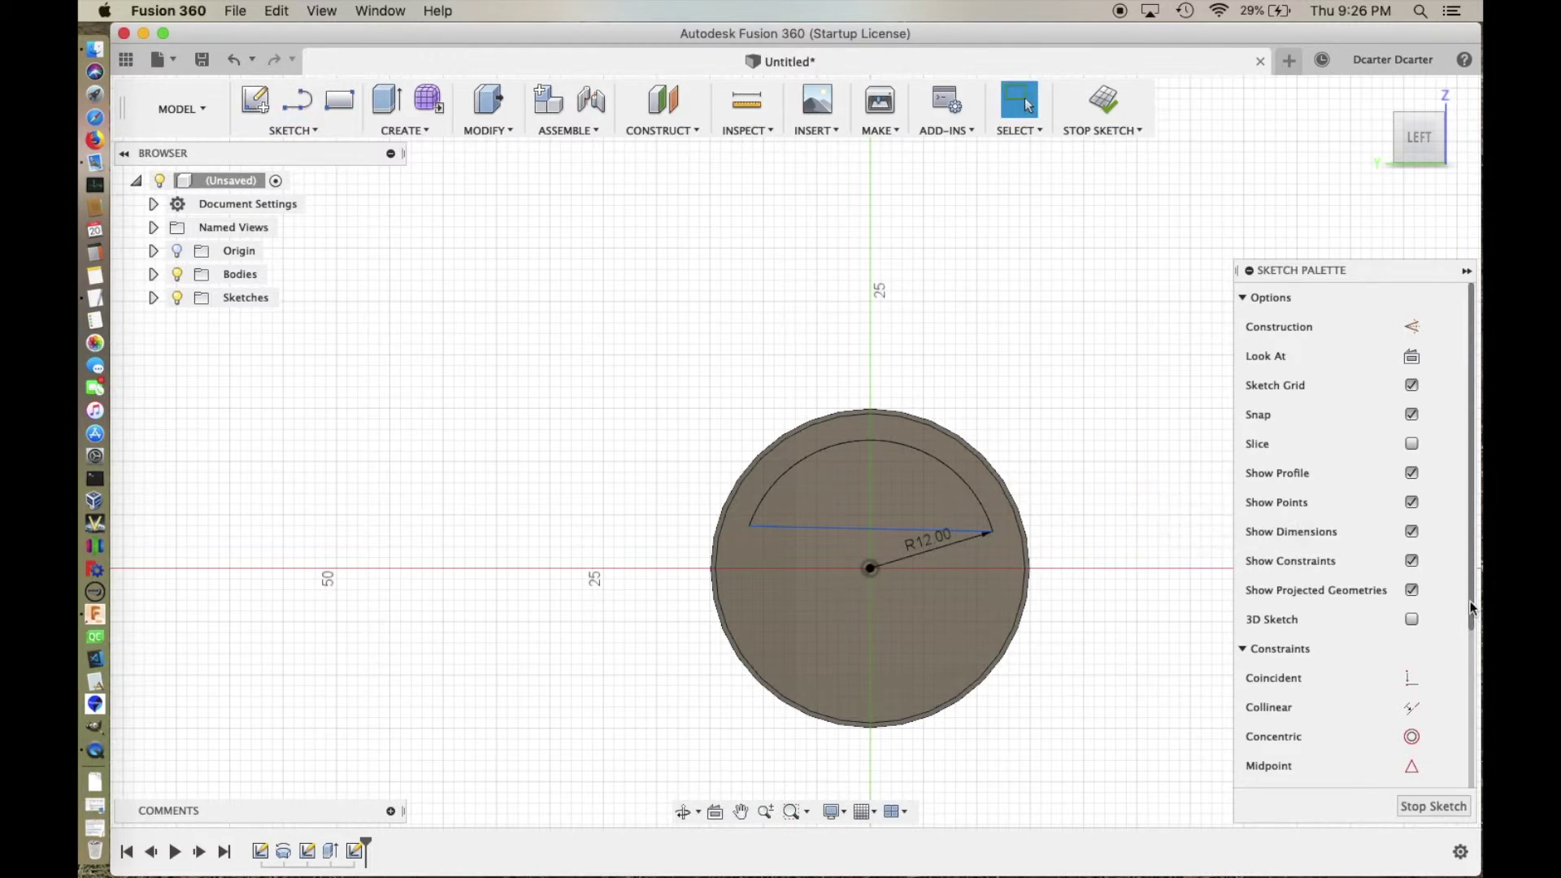
Step: Constrain the arc's chord line to be horizontal
drag(1468, 606, 1469, 767)
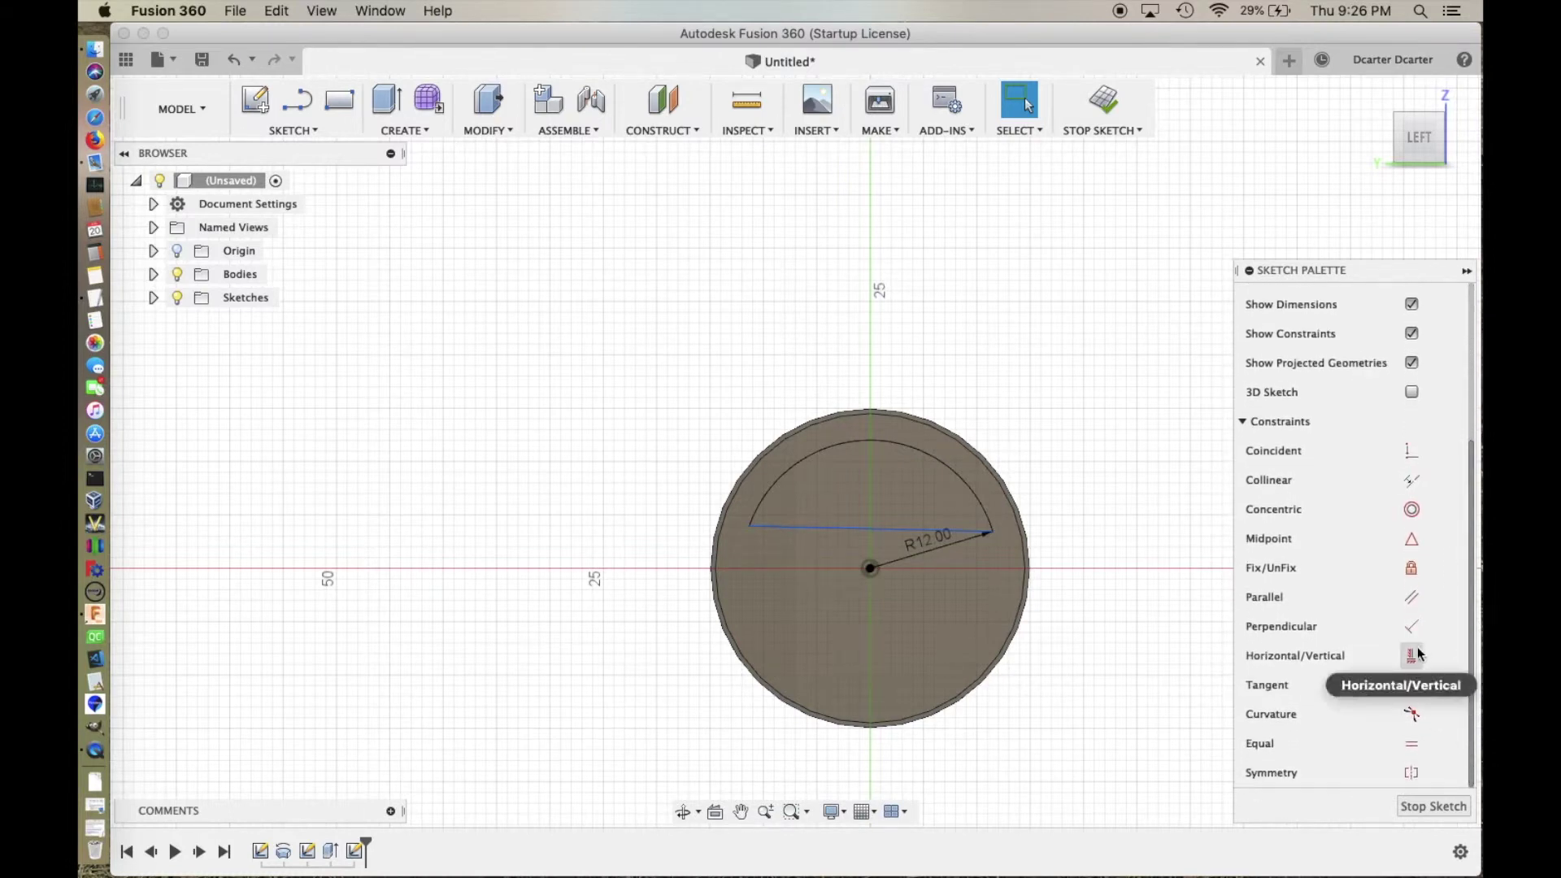
click(1411, 656)
click(870, 526)
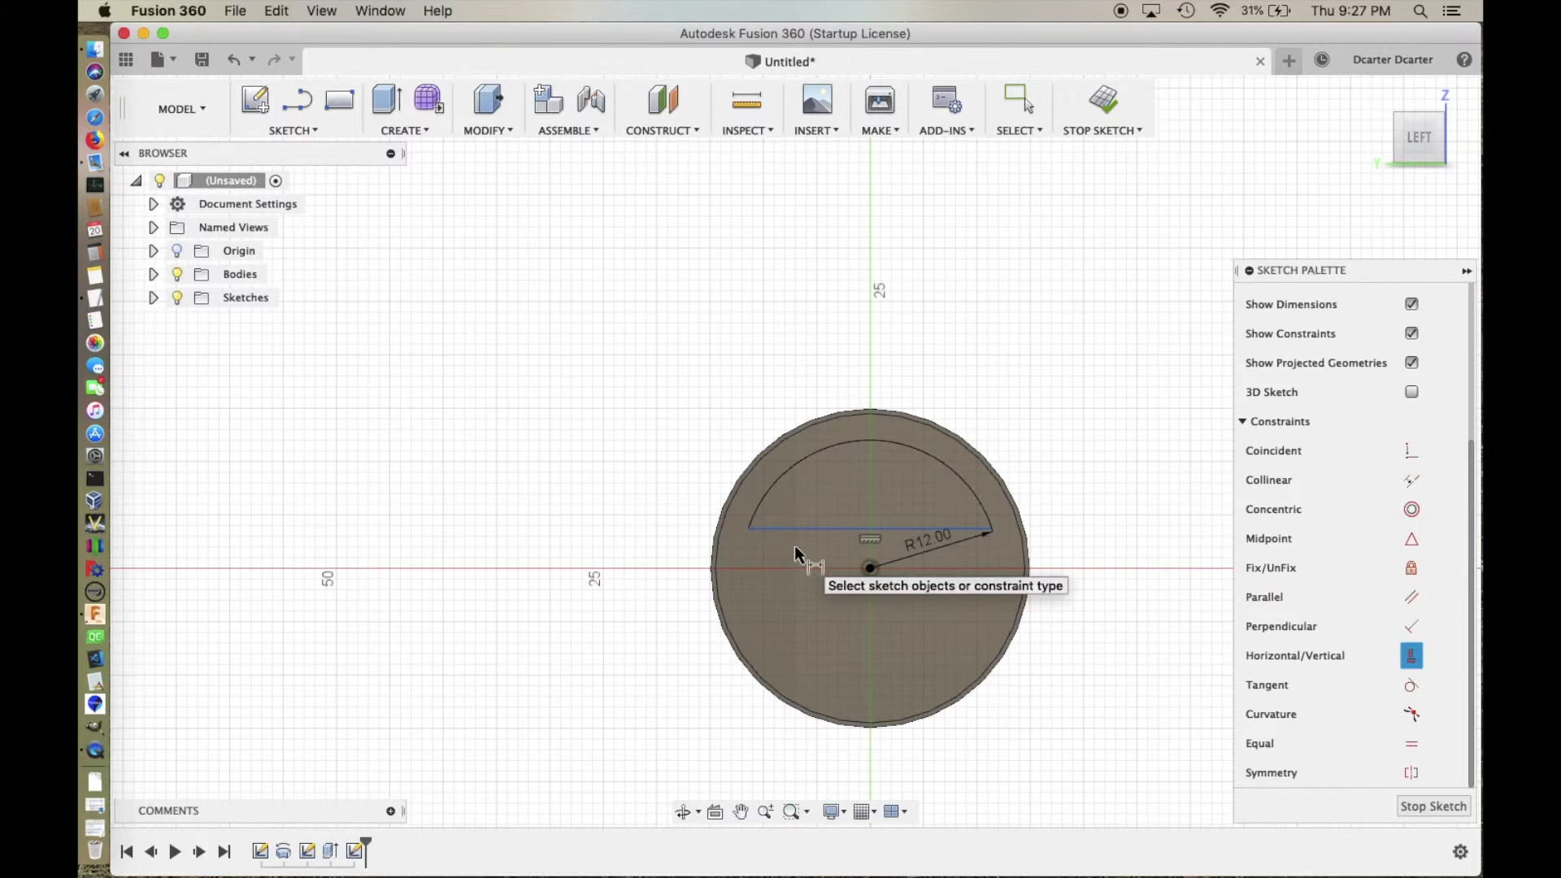
Step: Dimension the chord's endpoint 2 mm from the circle's centre
key(d)
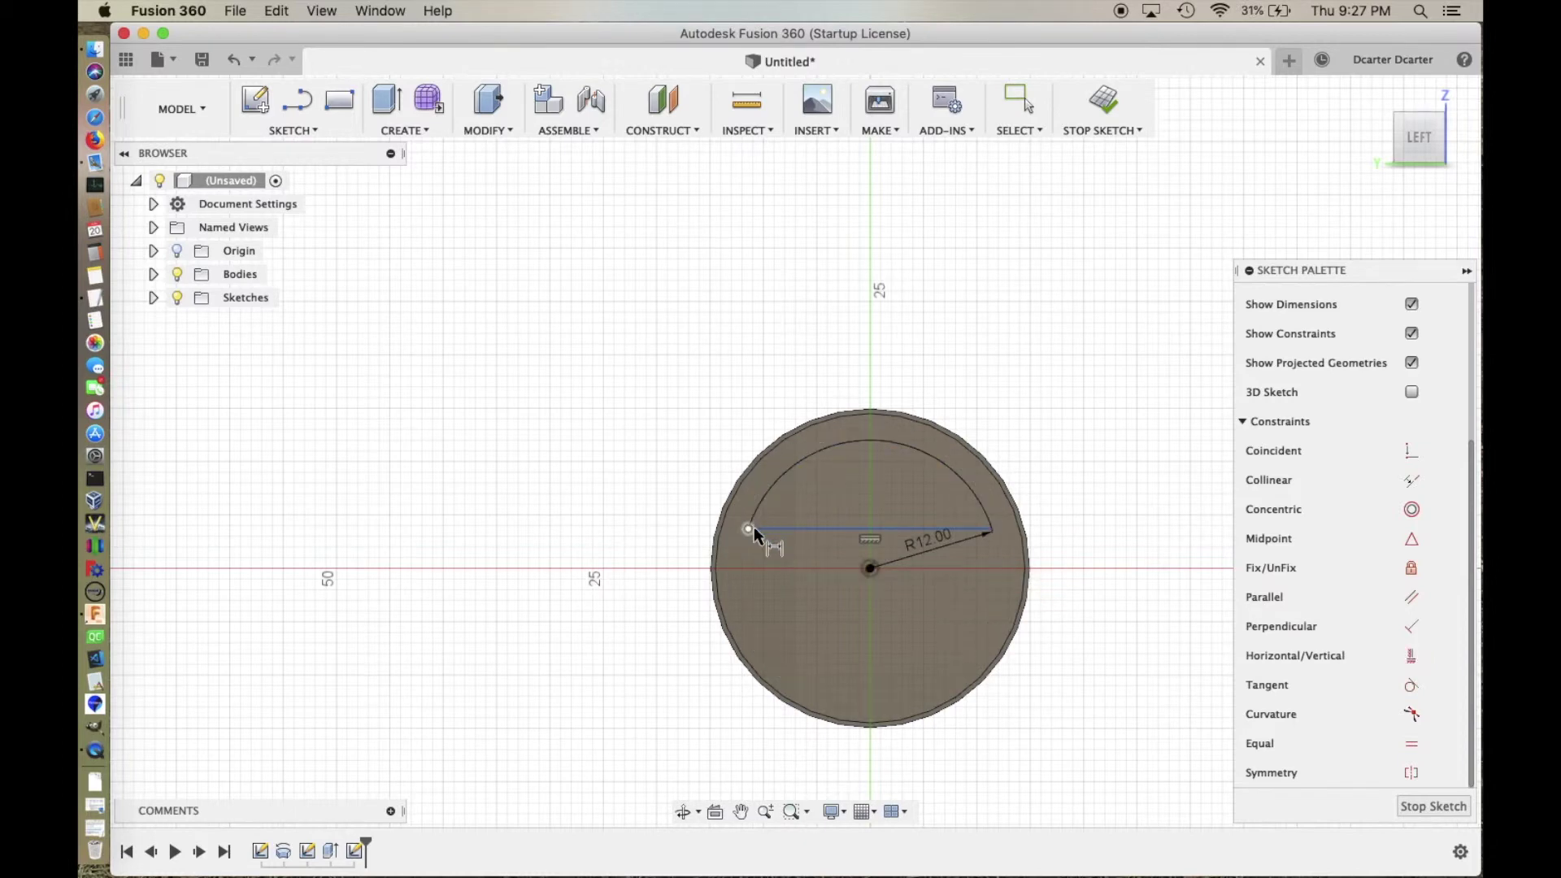
click(749, 529)
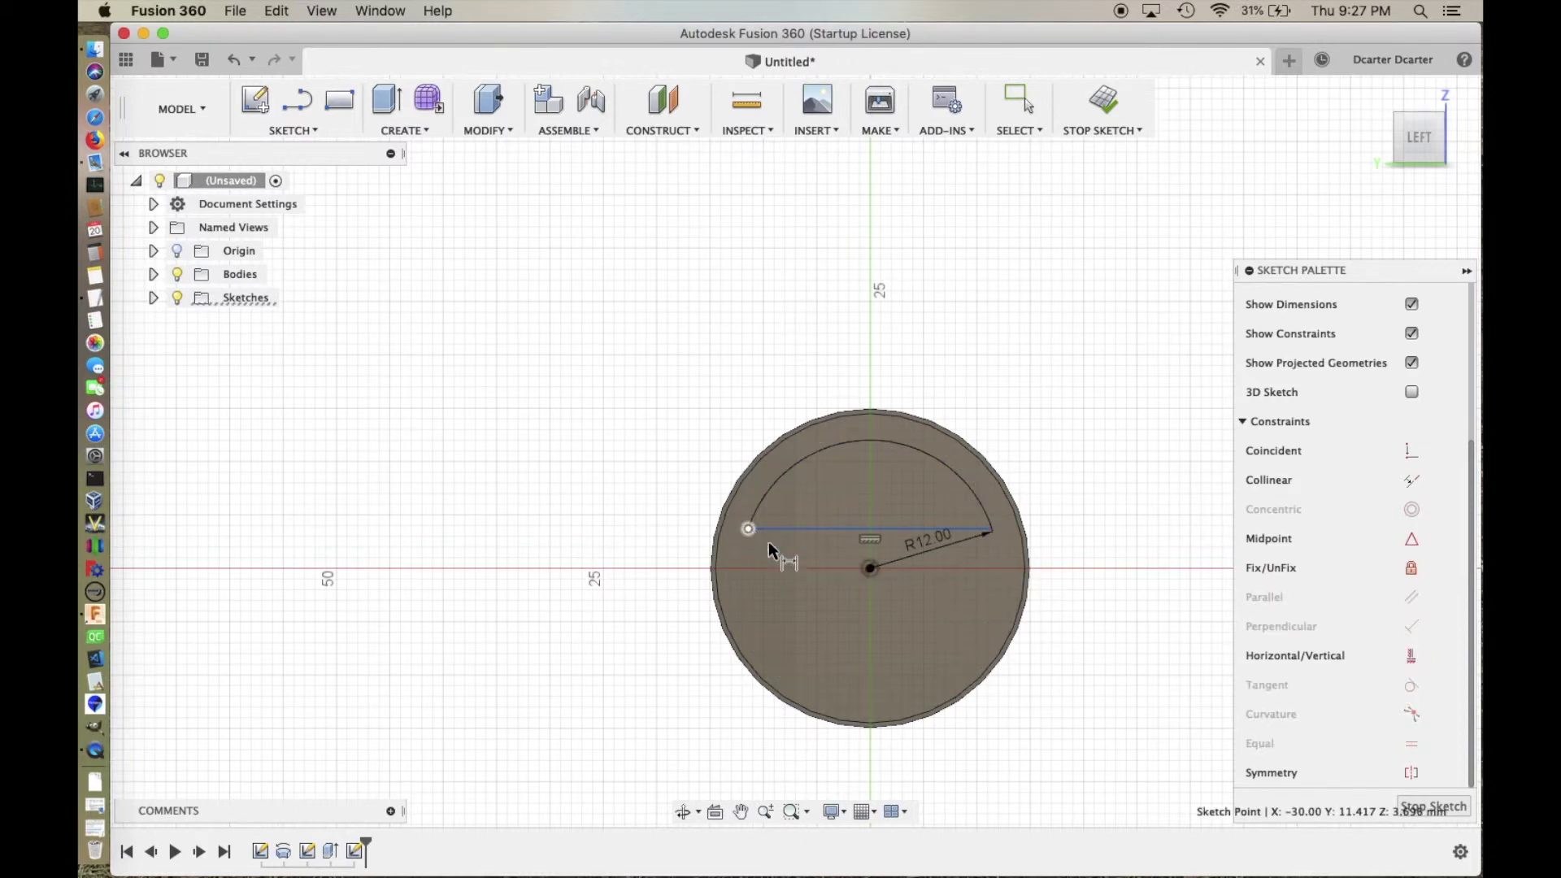
click(866, 569)
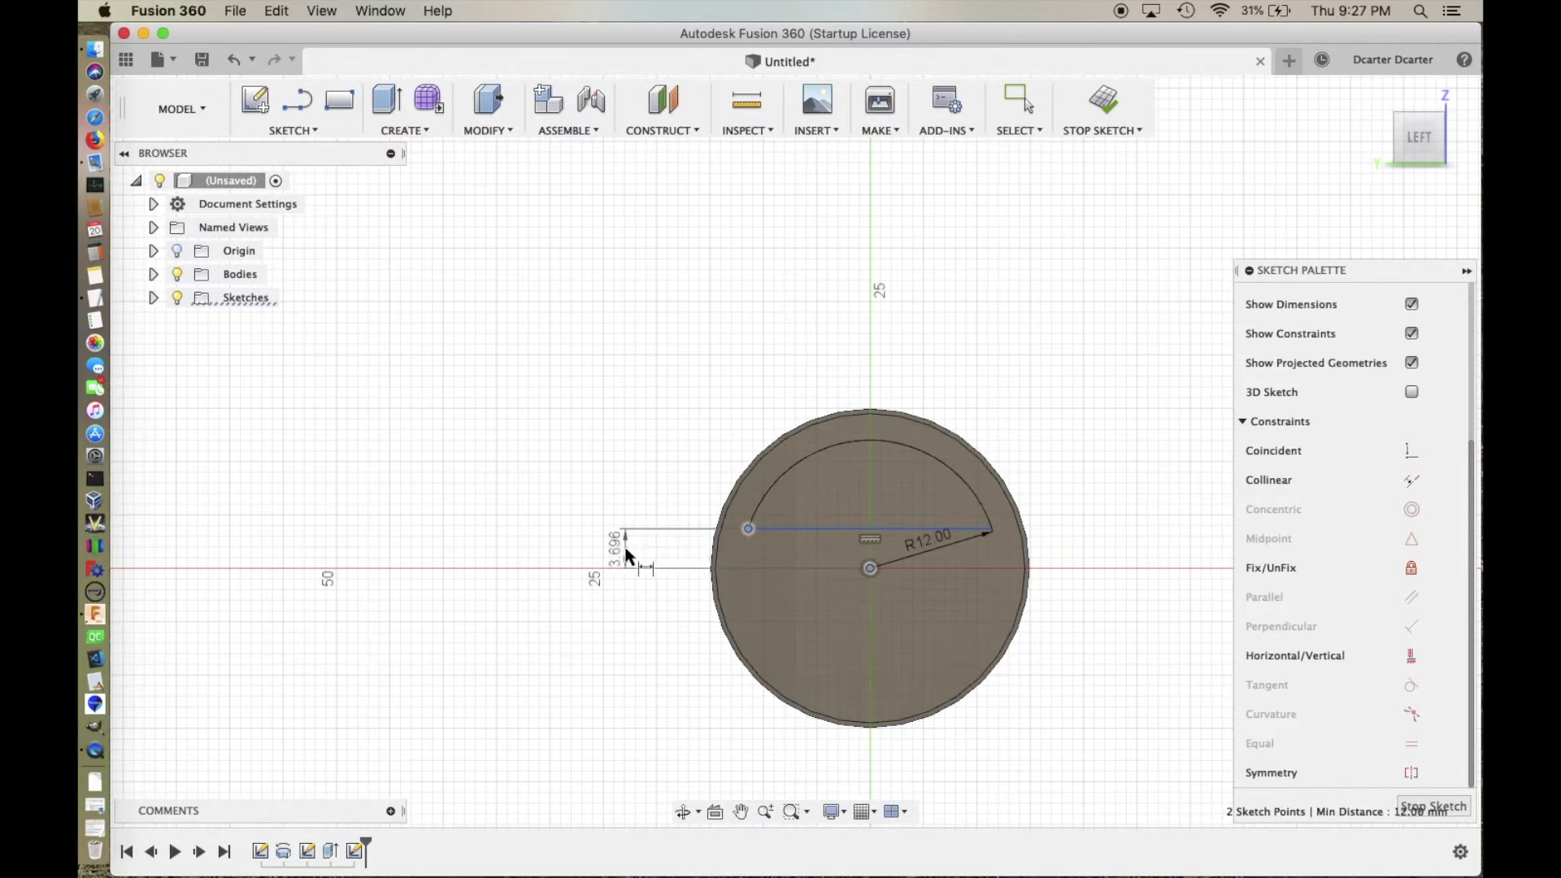
click(626, 549)
text(2)
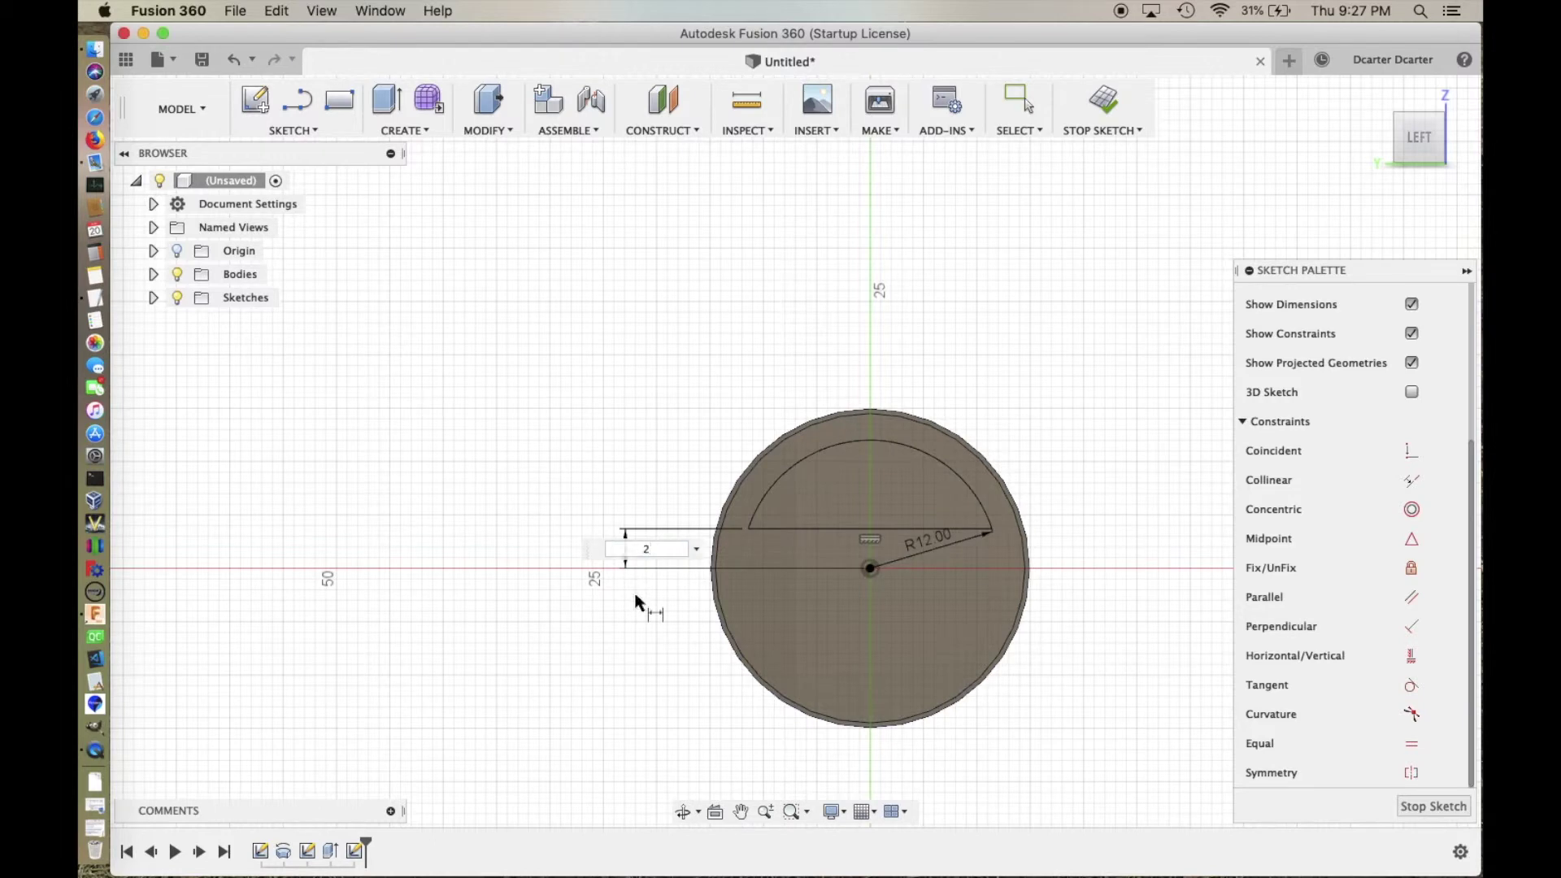
key(Return)
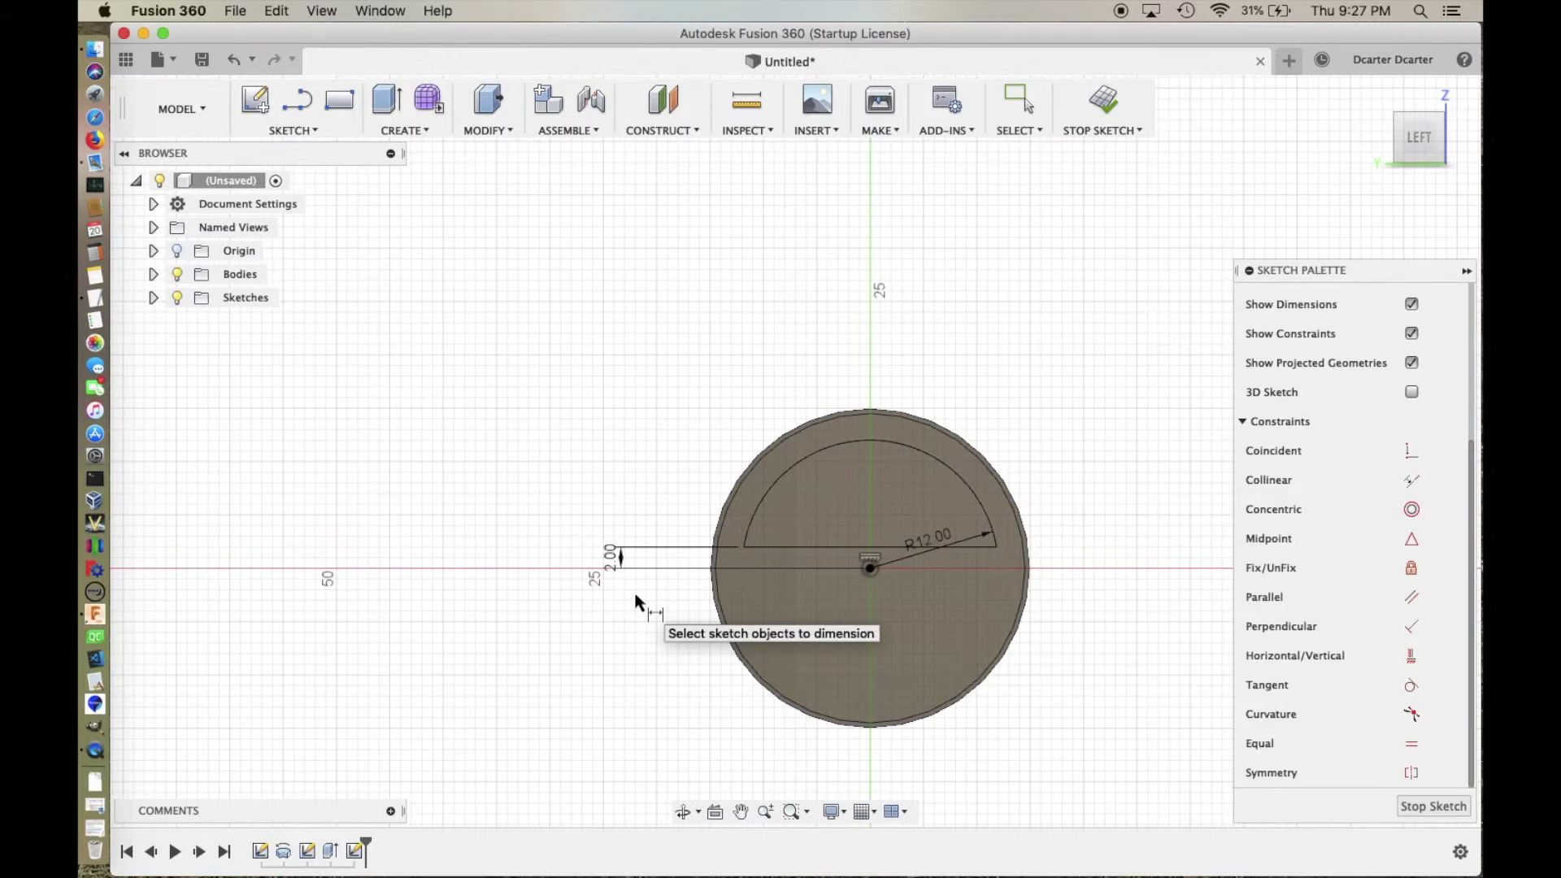
Step: Cut the half-circle profile 3 mm through the end cap
click(1106, 105)
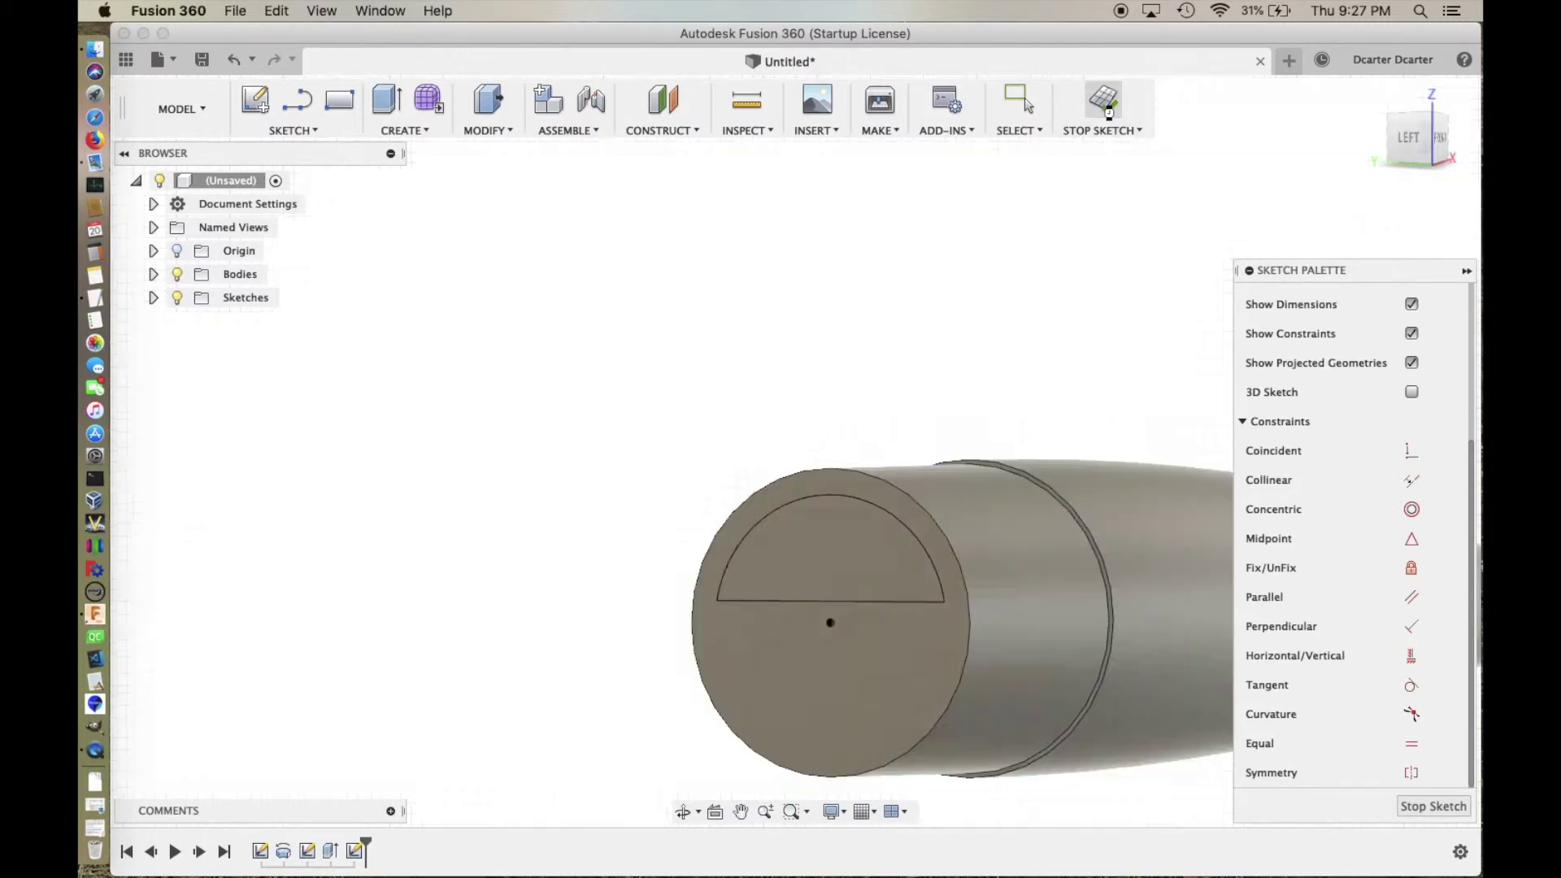
click(828, 570)
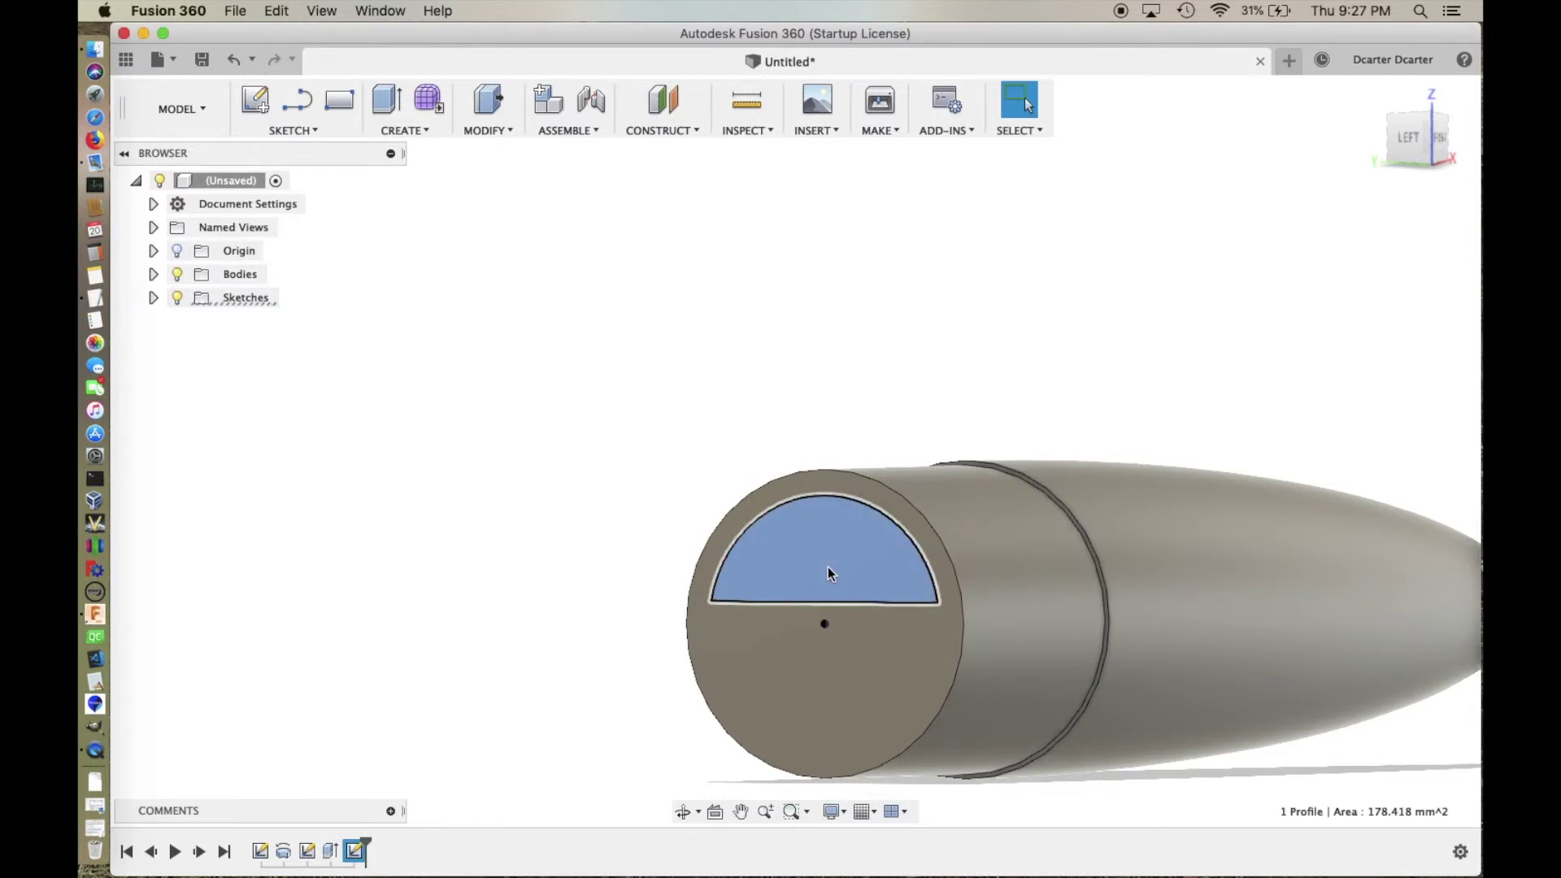
key(q)
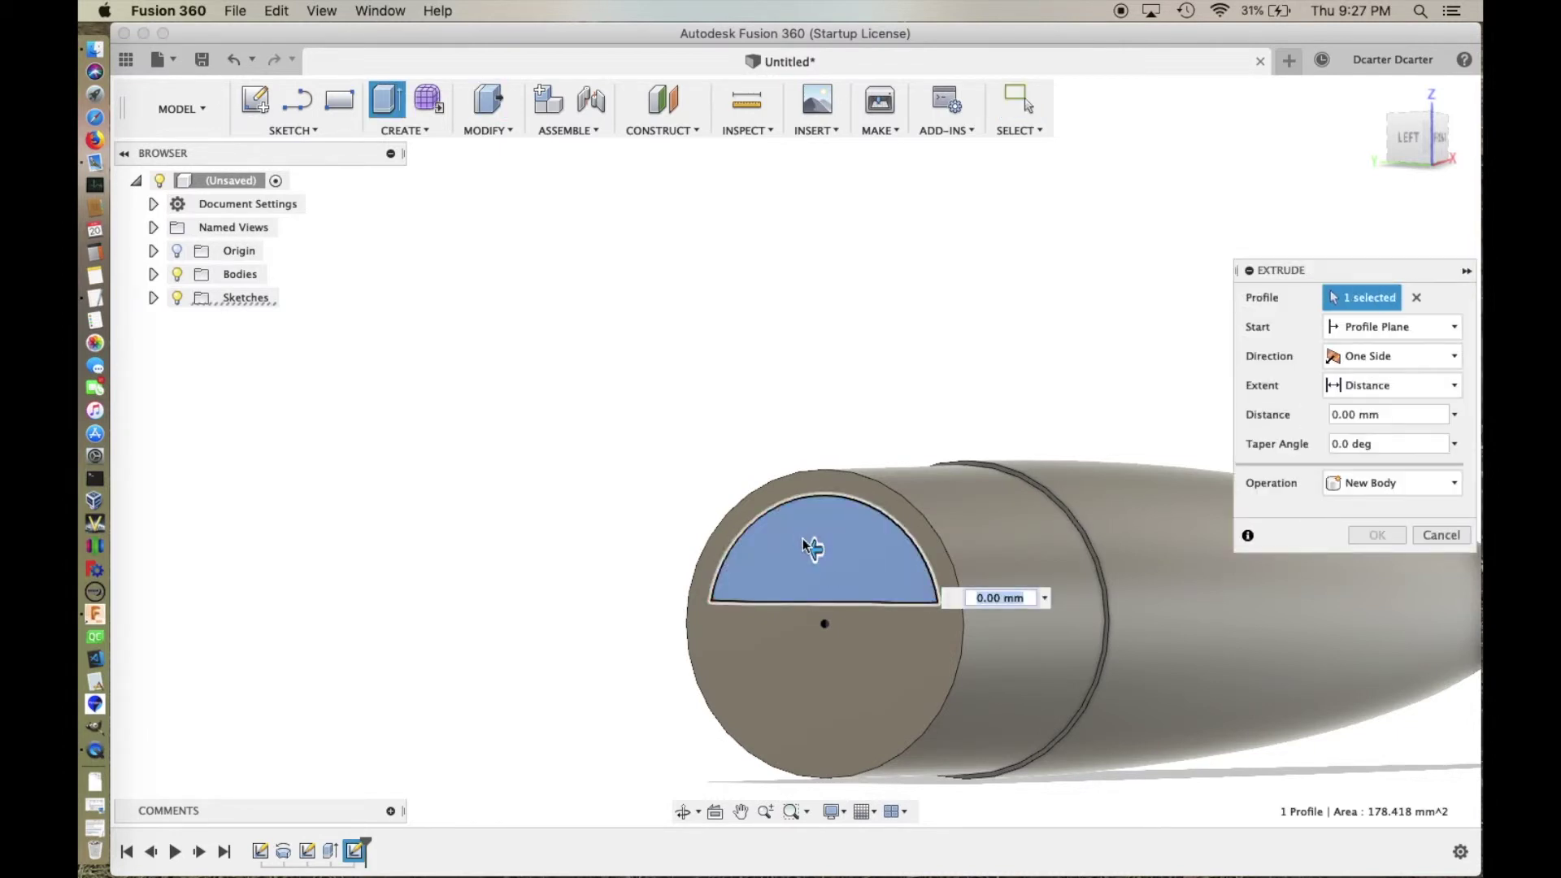
drag(814, 548, 845, 547)
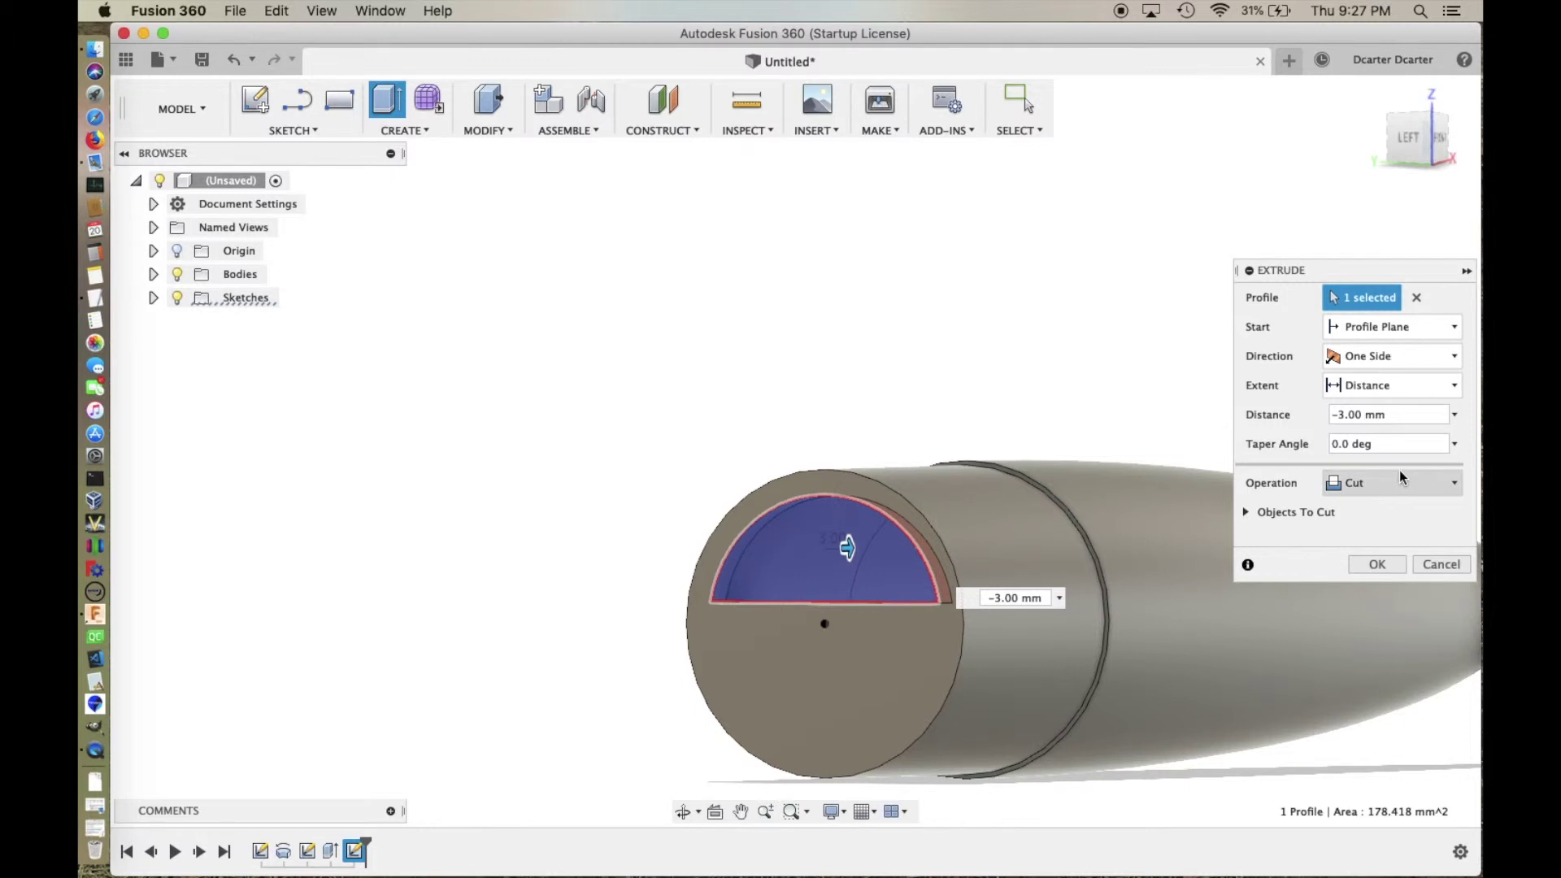
click(1378, 564)
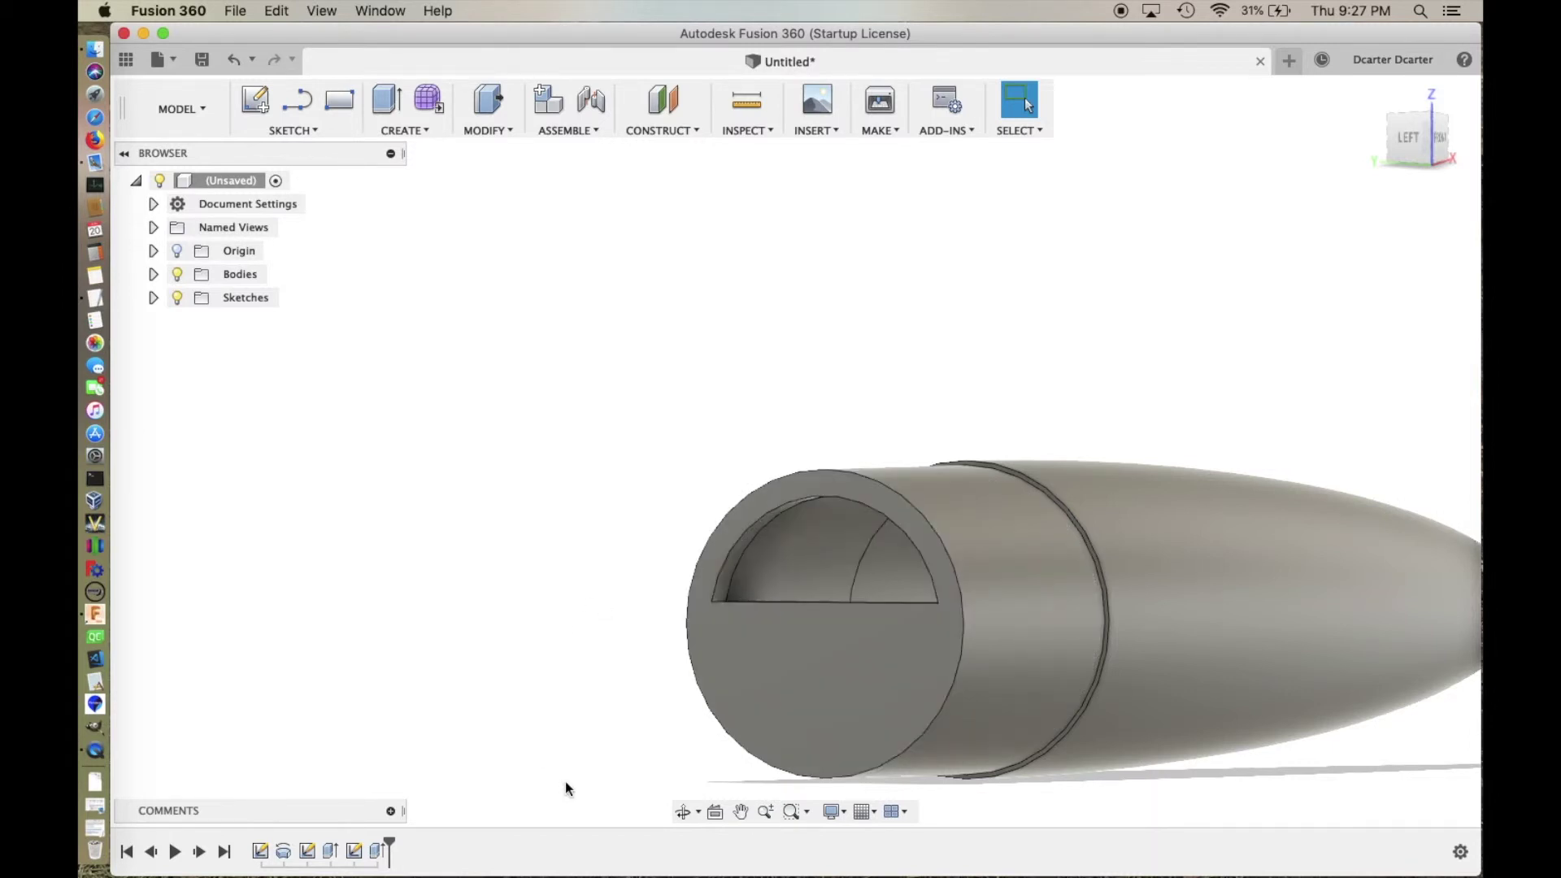
click(566, 668)
Step: Mirror the cutout's flat ledge and curved wall faces across the origin plane to form the lower D-shaped hole
shift+middle_drag(568, 647, 561, 686)
scroll(712, 608, up, 6)
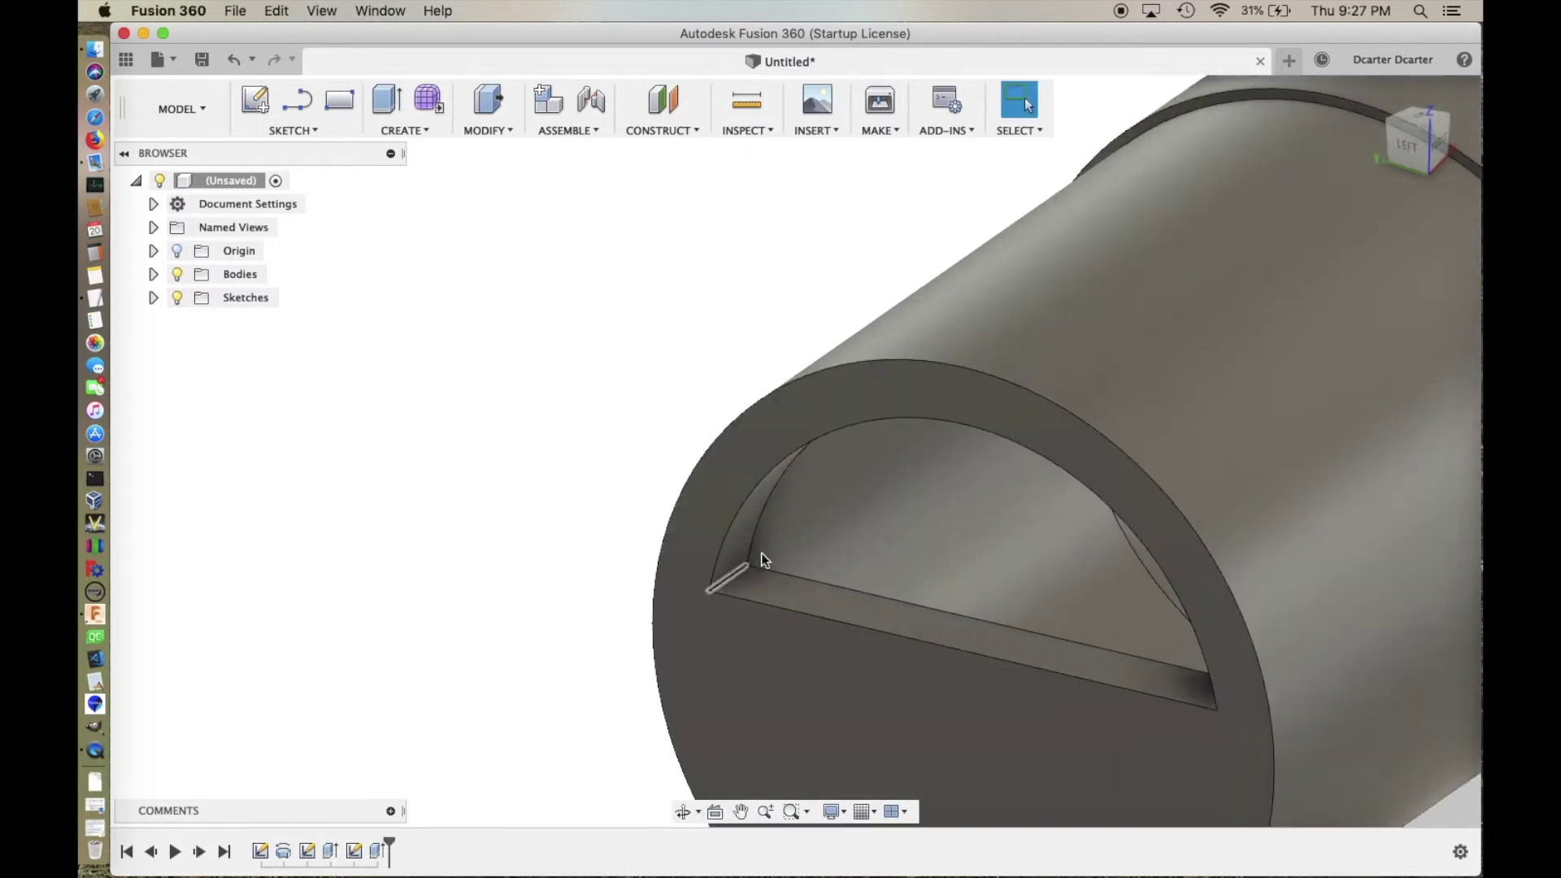
click(753, 578)
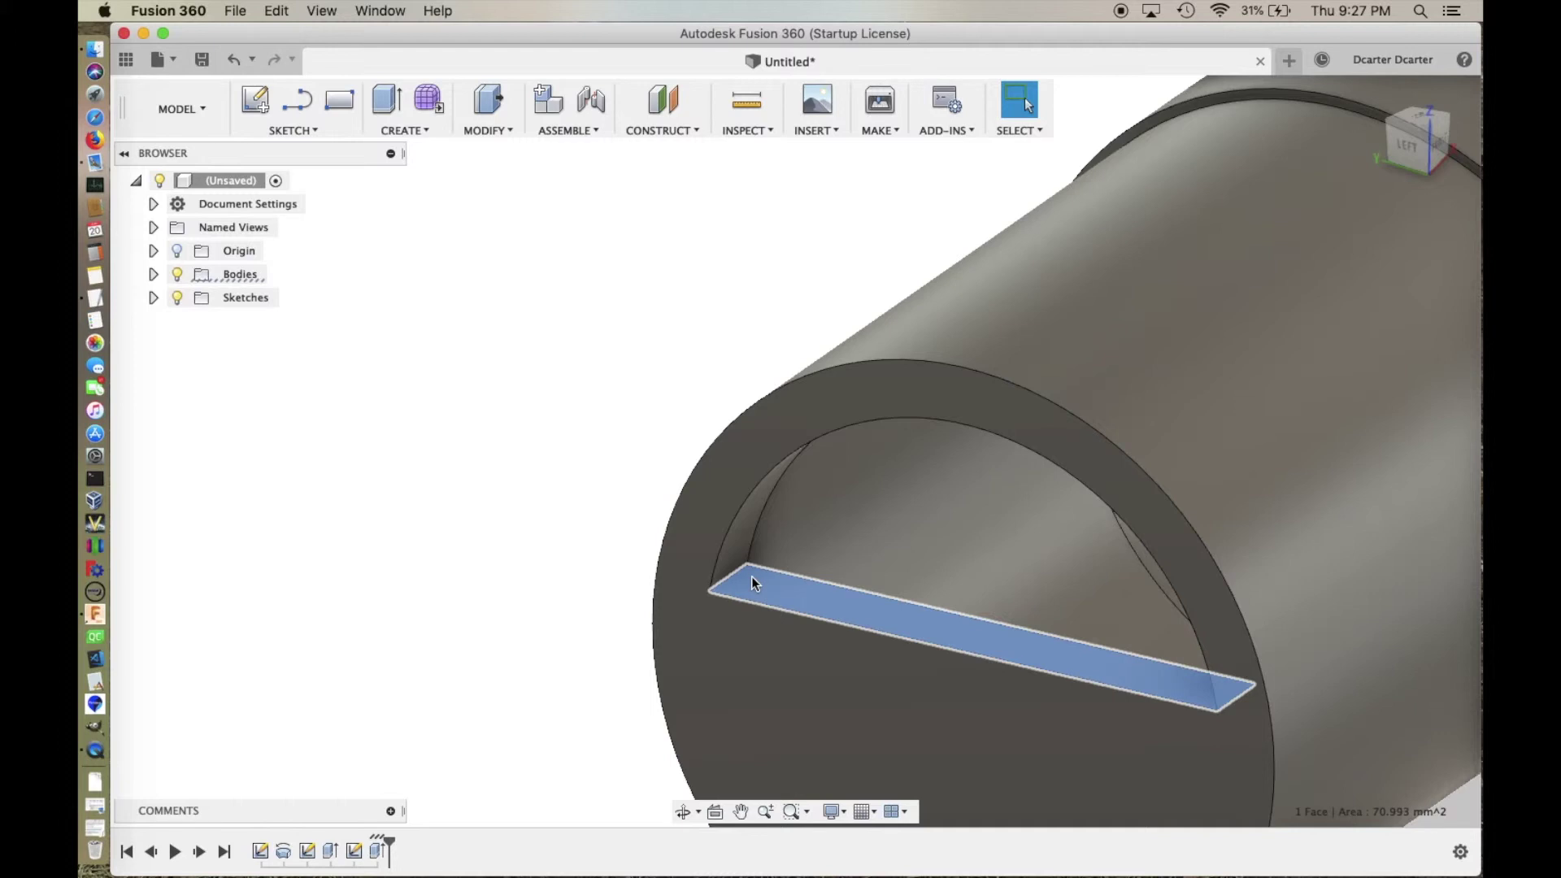
shift+click(735, 549)
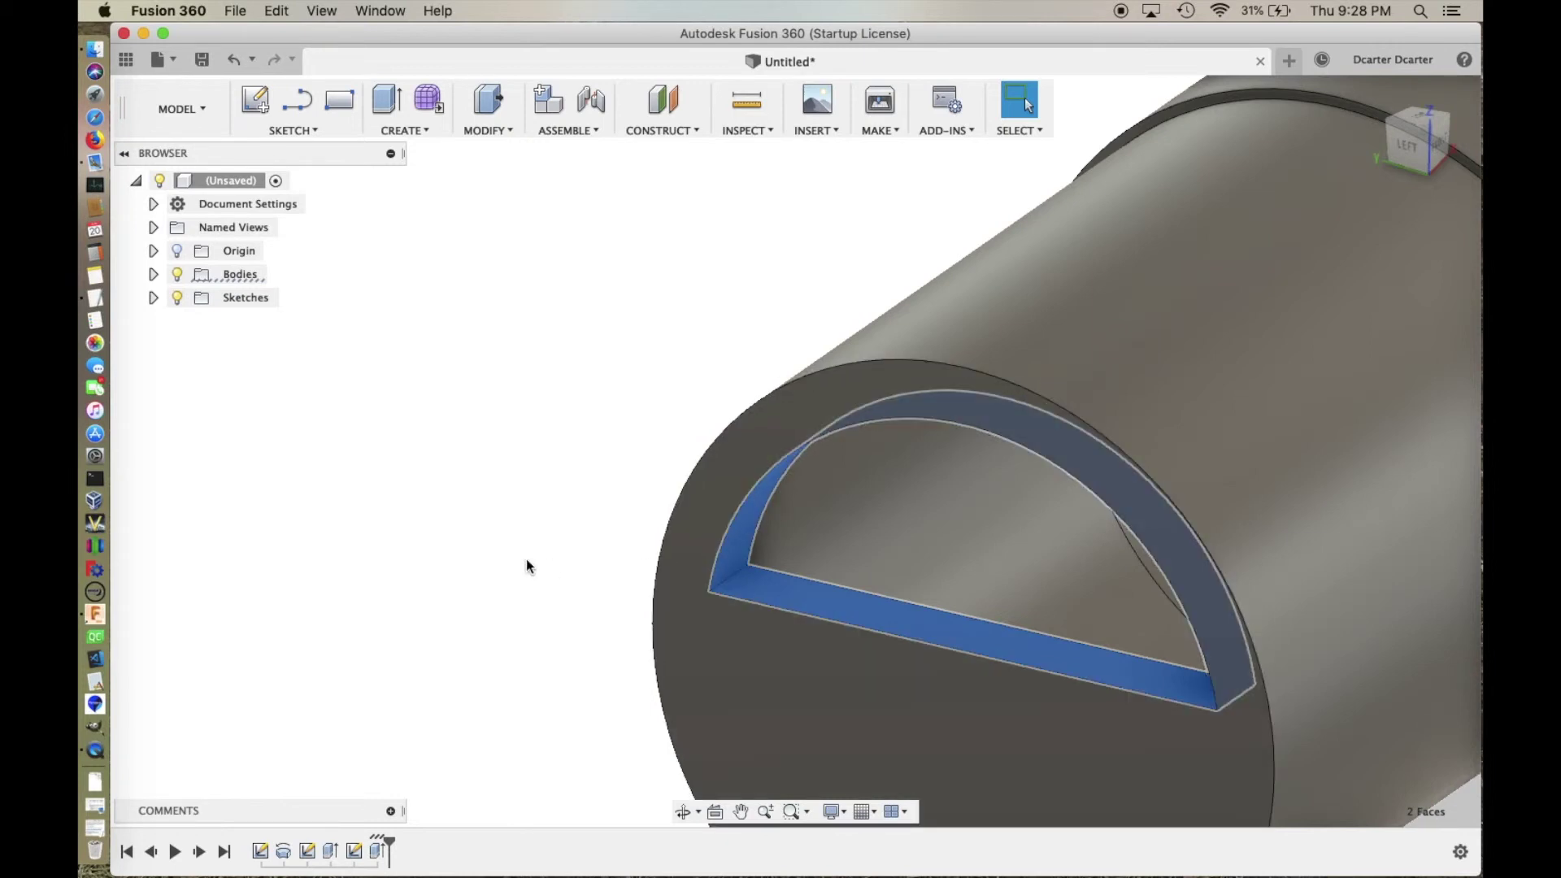
scroll(527, 567, down, 6)
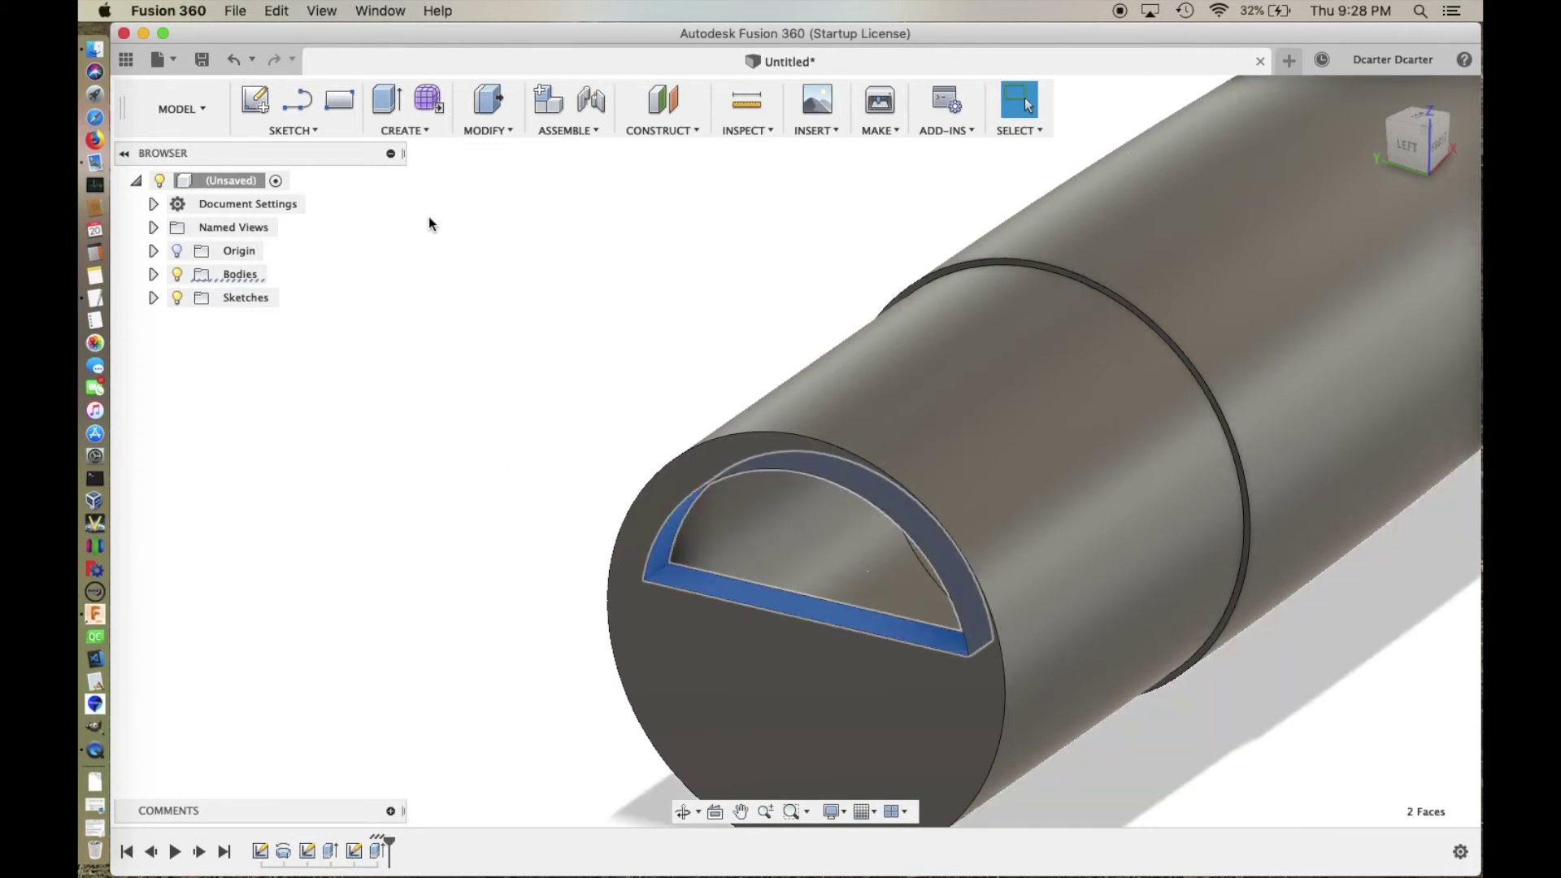
click(418, 130)
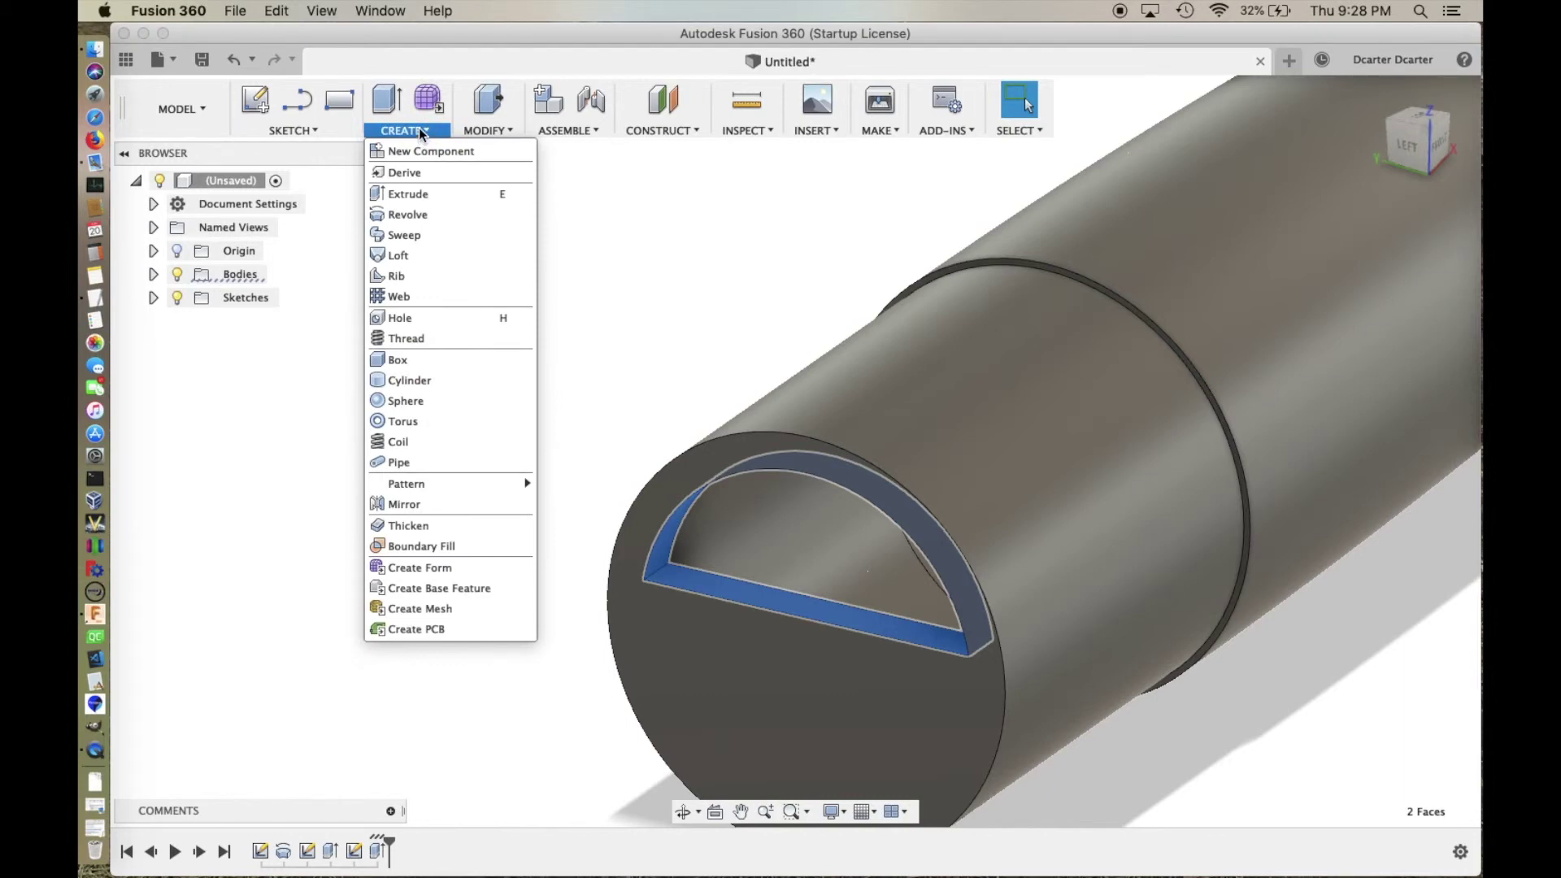
click(469, 504)
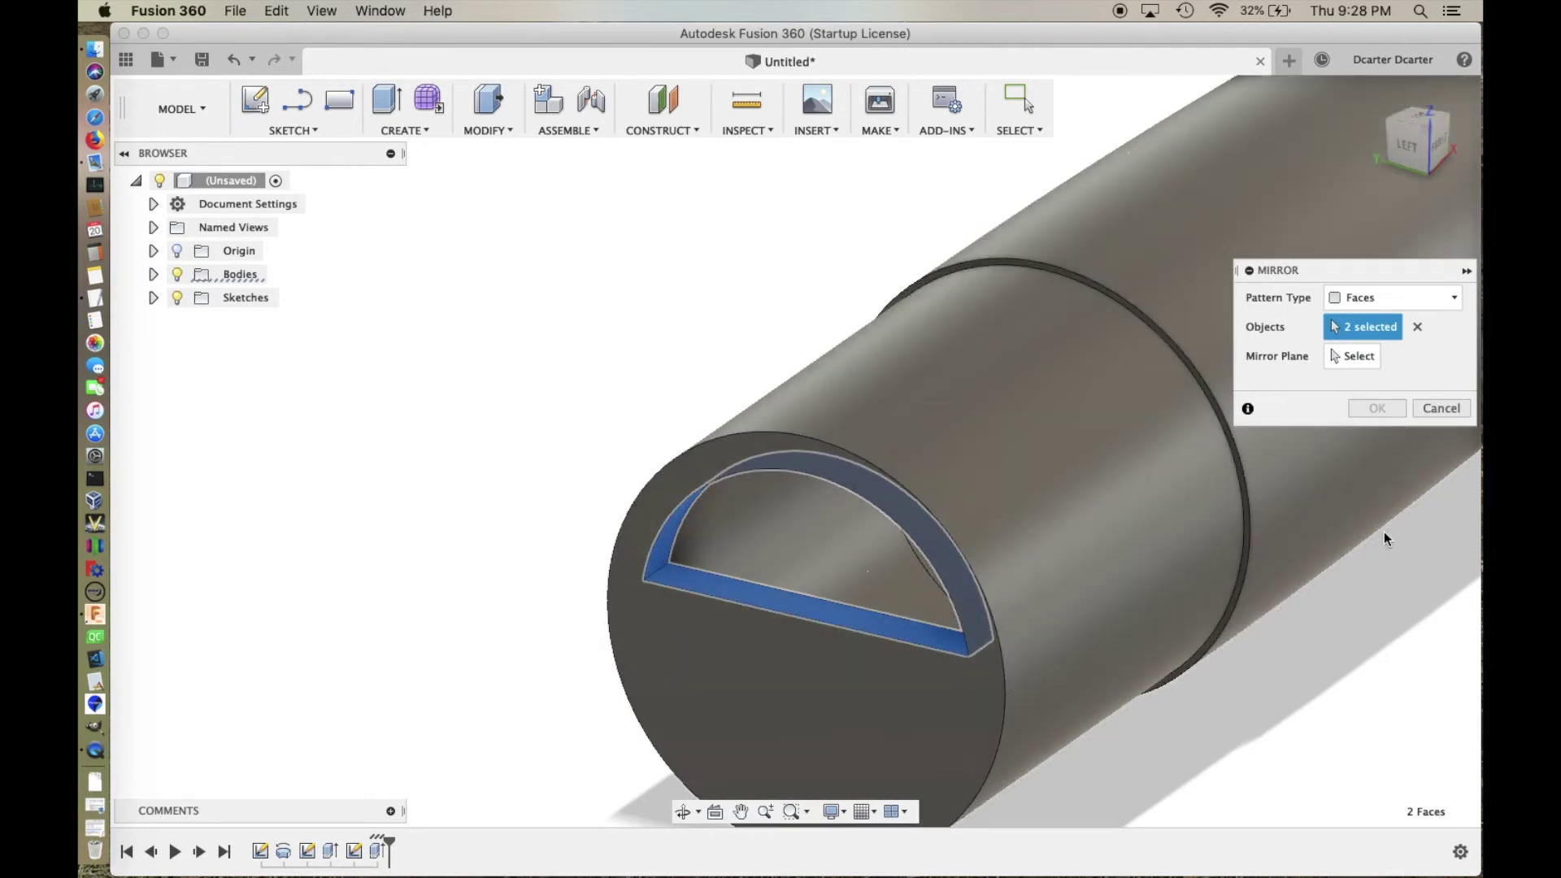
click(1353, 362)
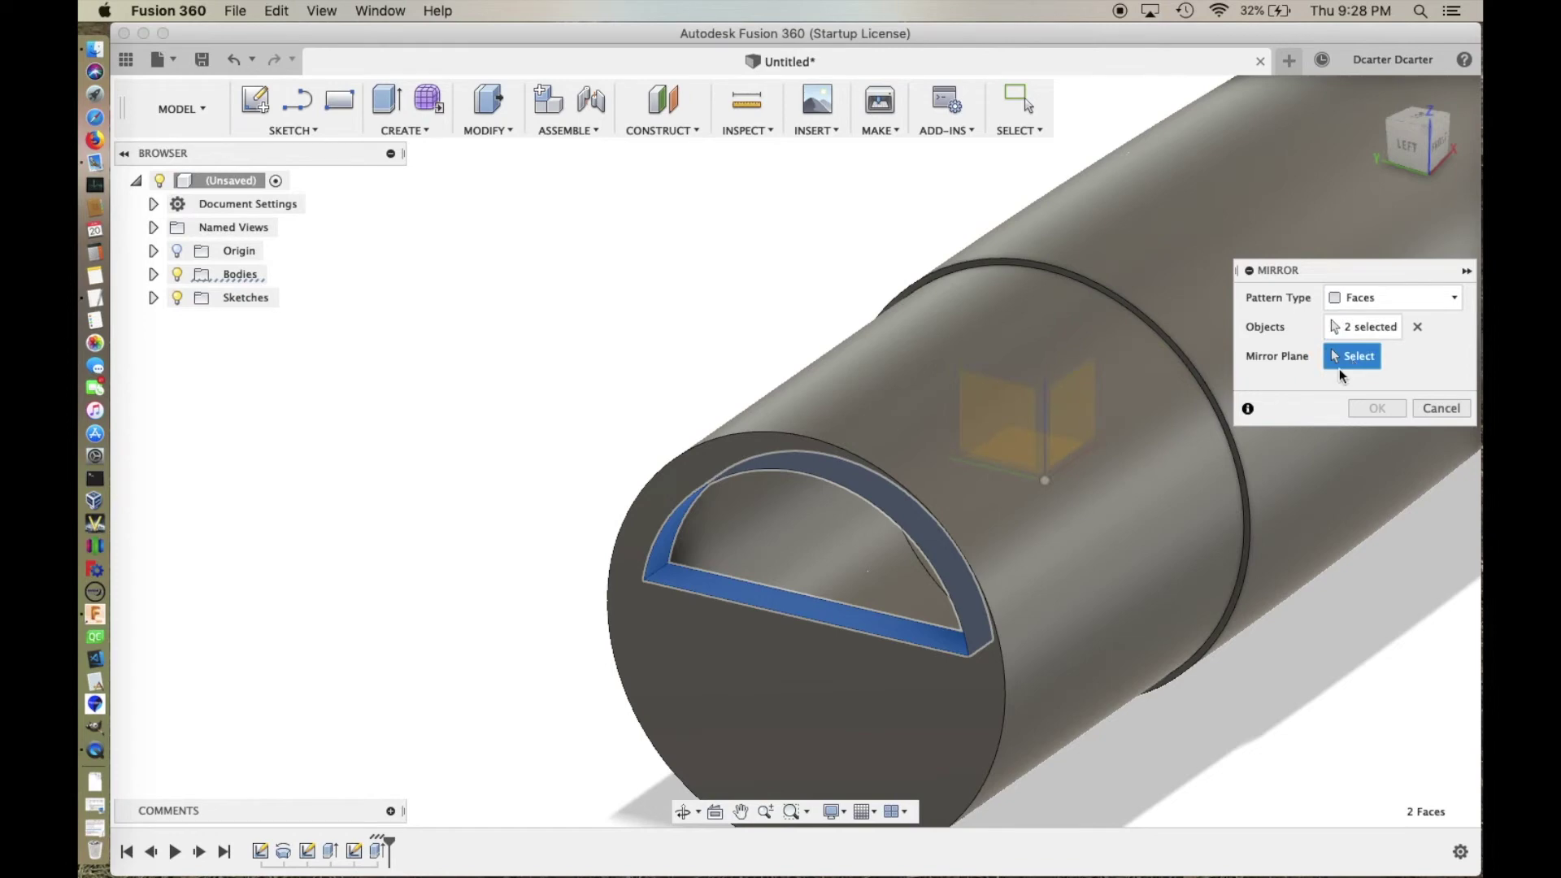
click(1041, 446)
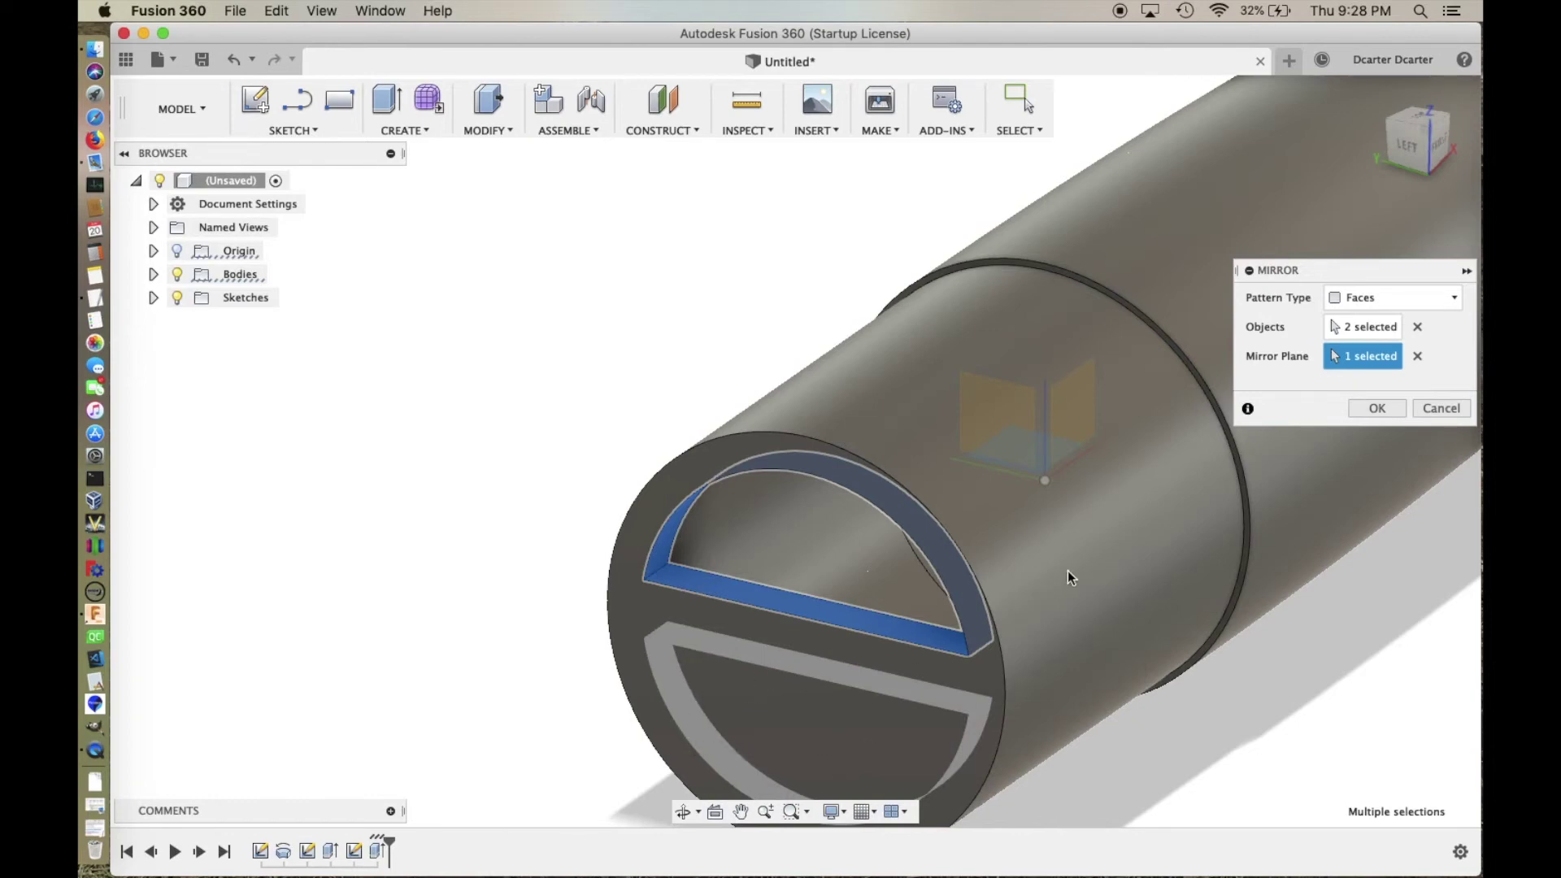
click(1377, 408)
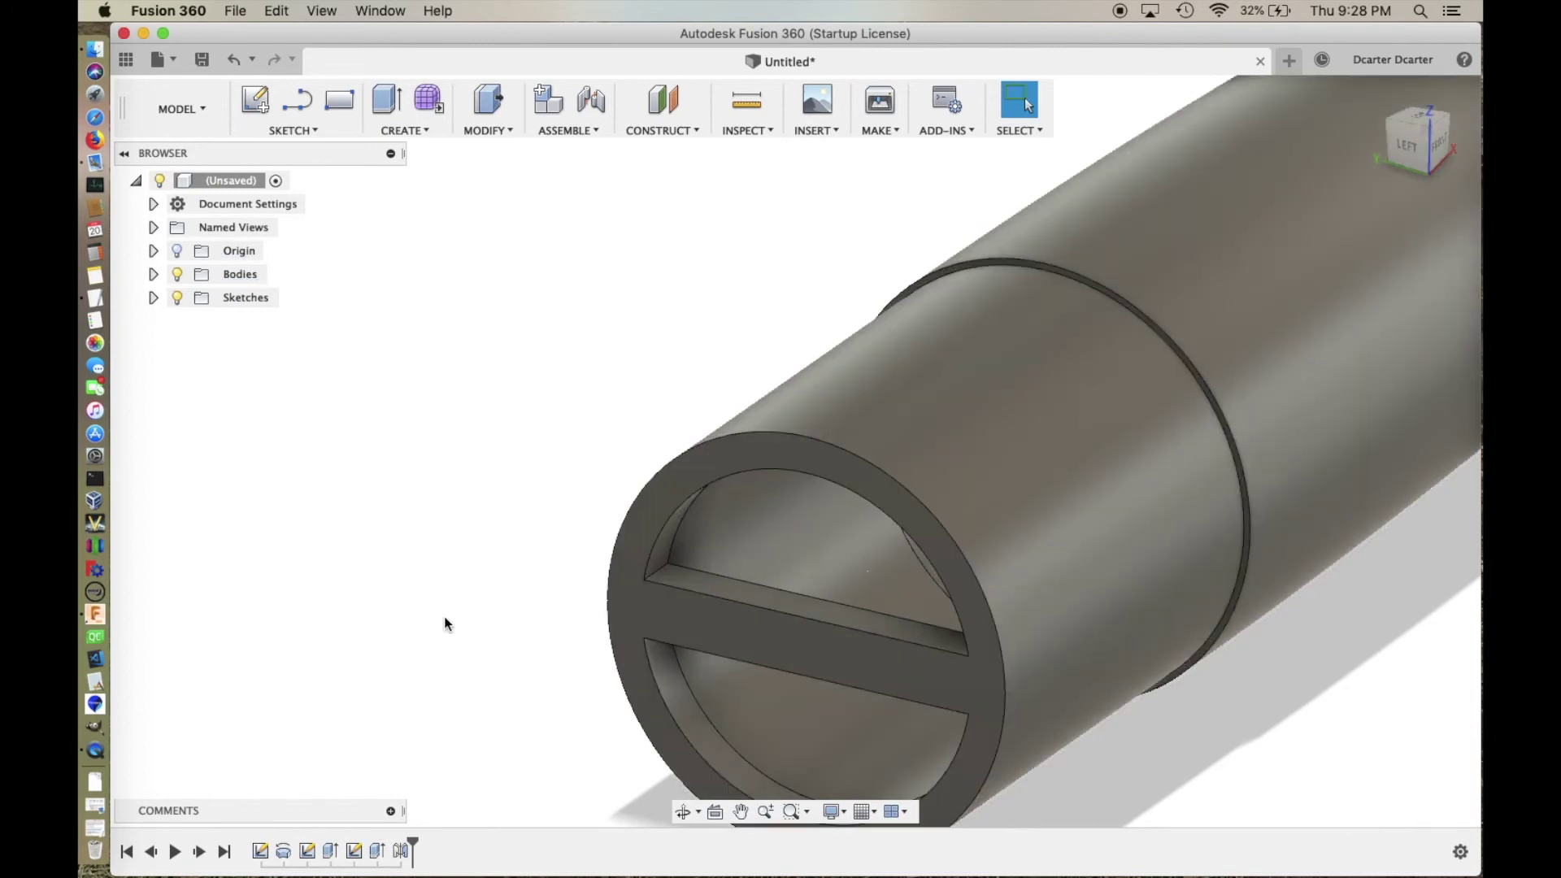
shift+middle_drag(450, 620, 405, 590)
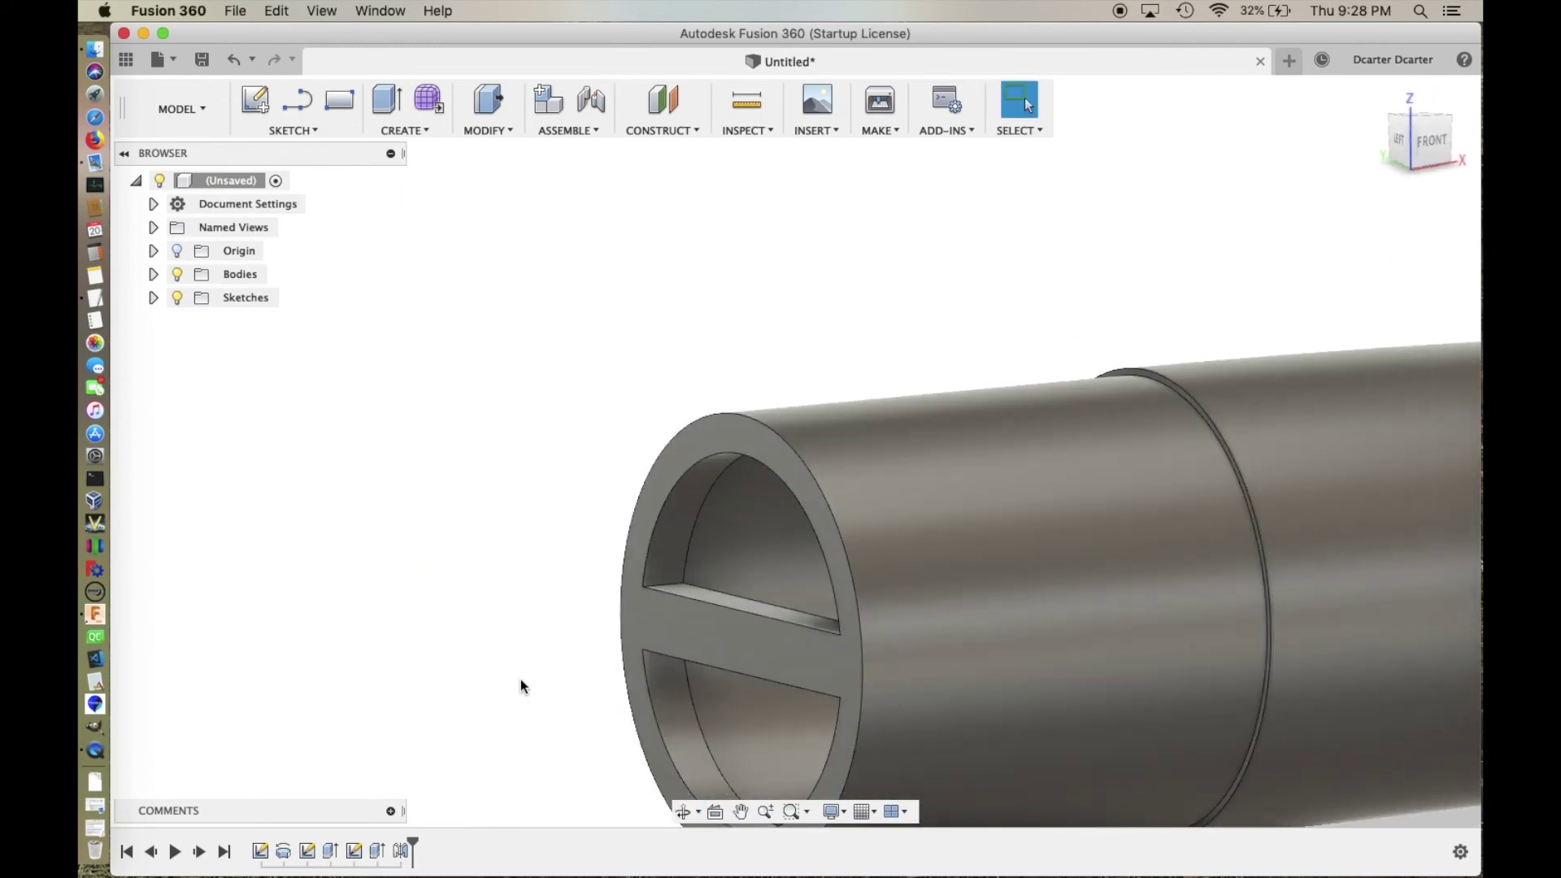
scroll(520, 685, down, 5)
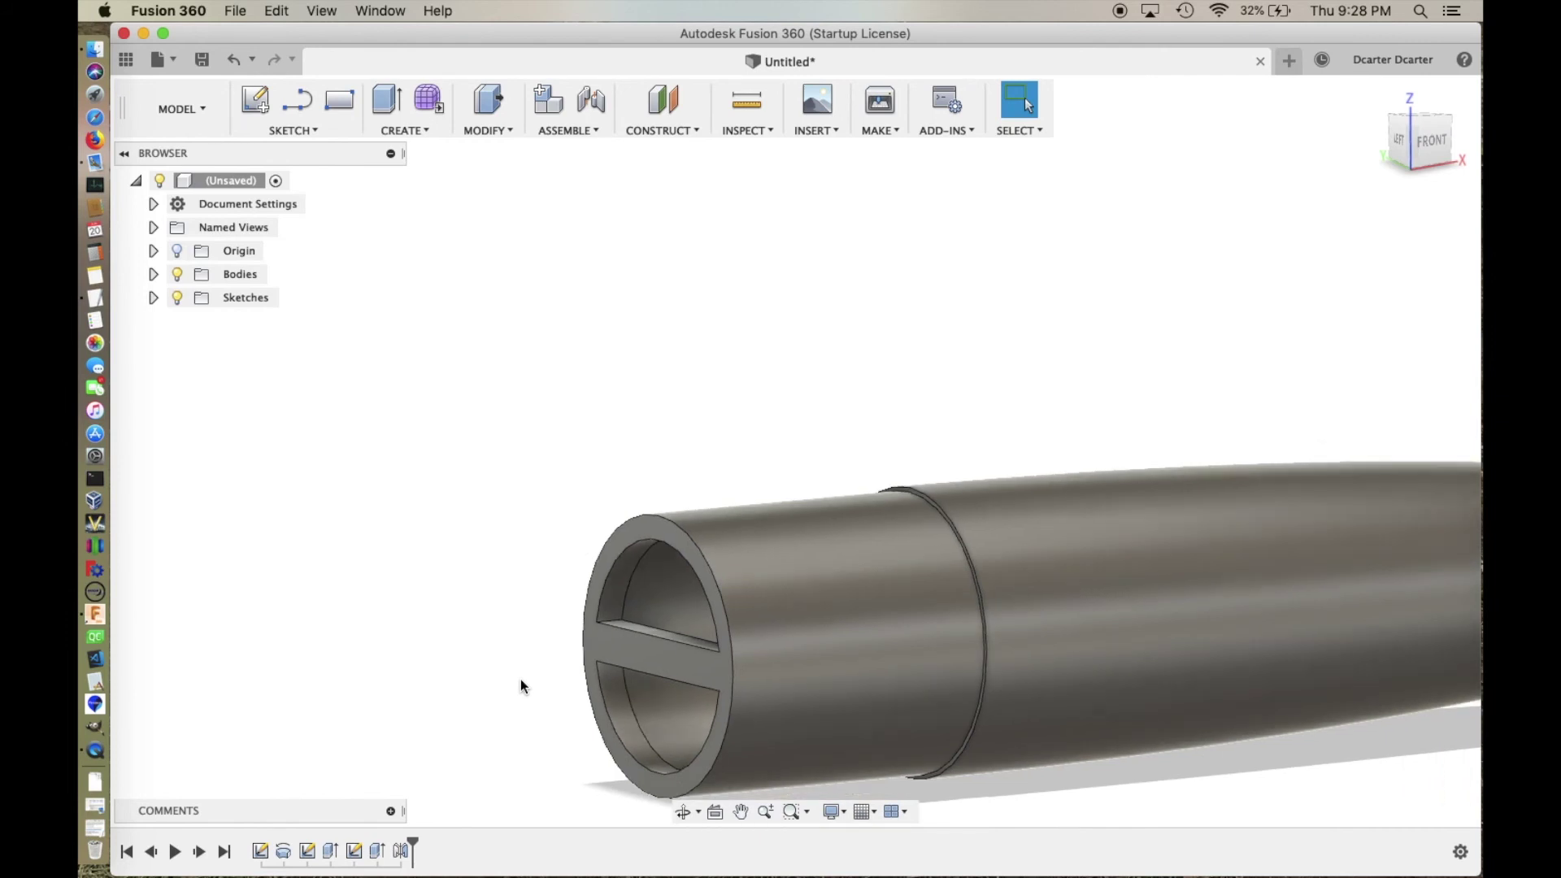
scroll(520, 685, down, 1)
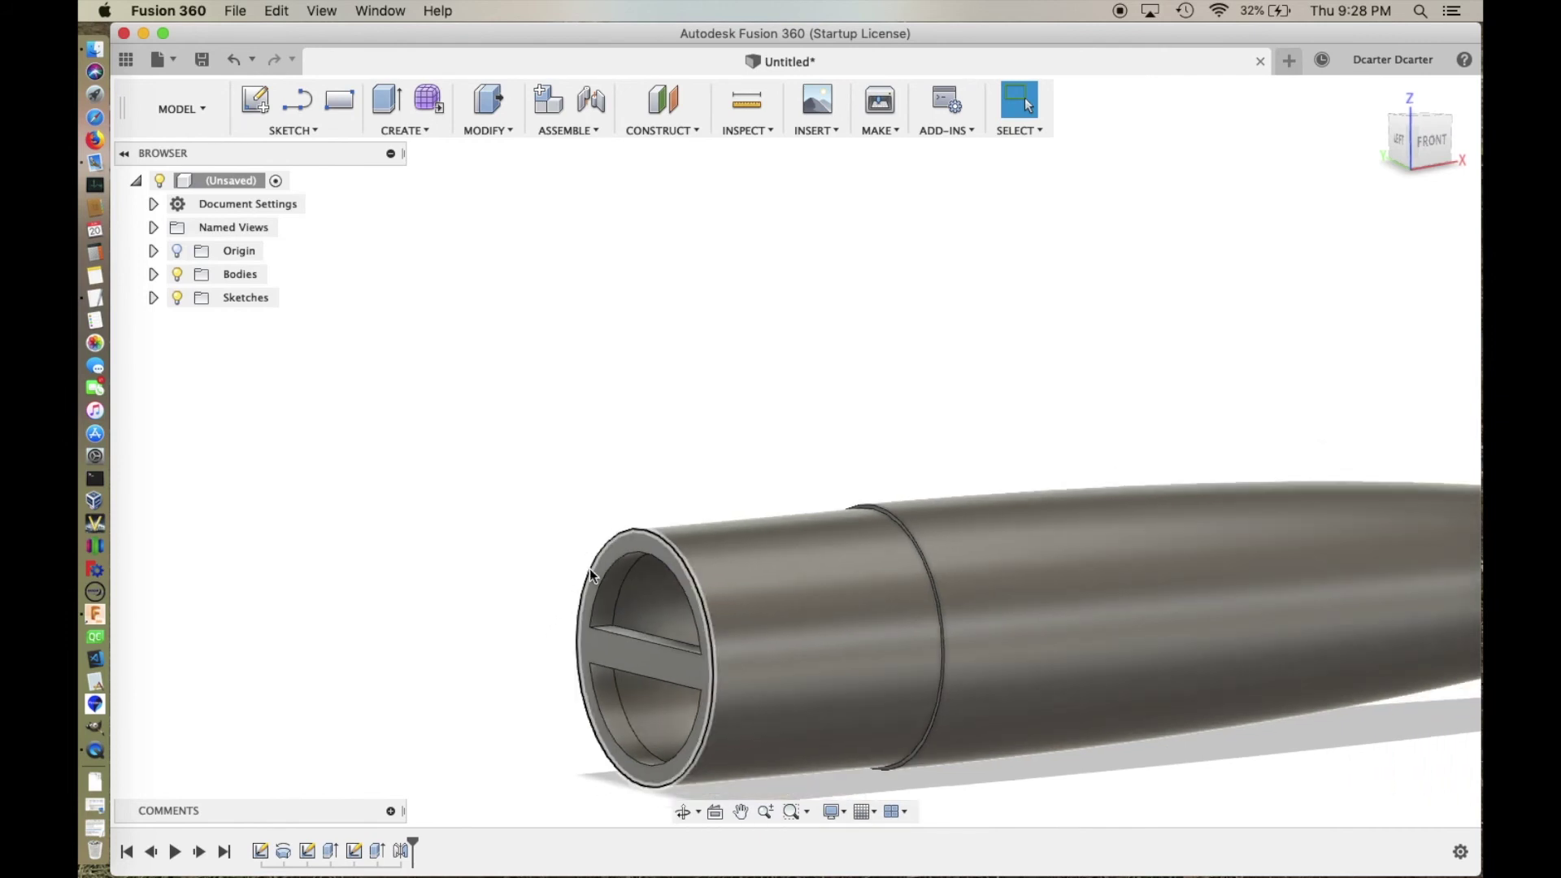